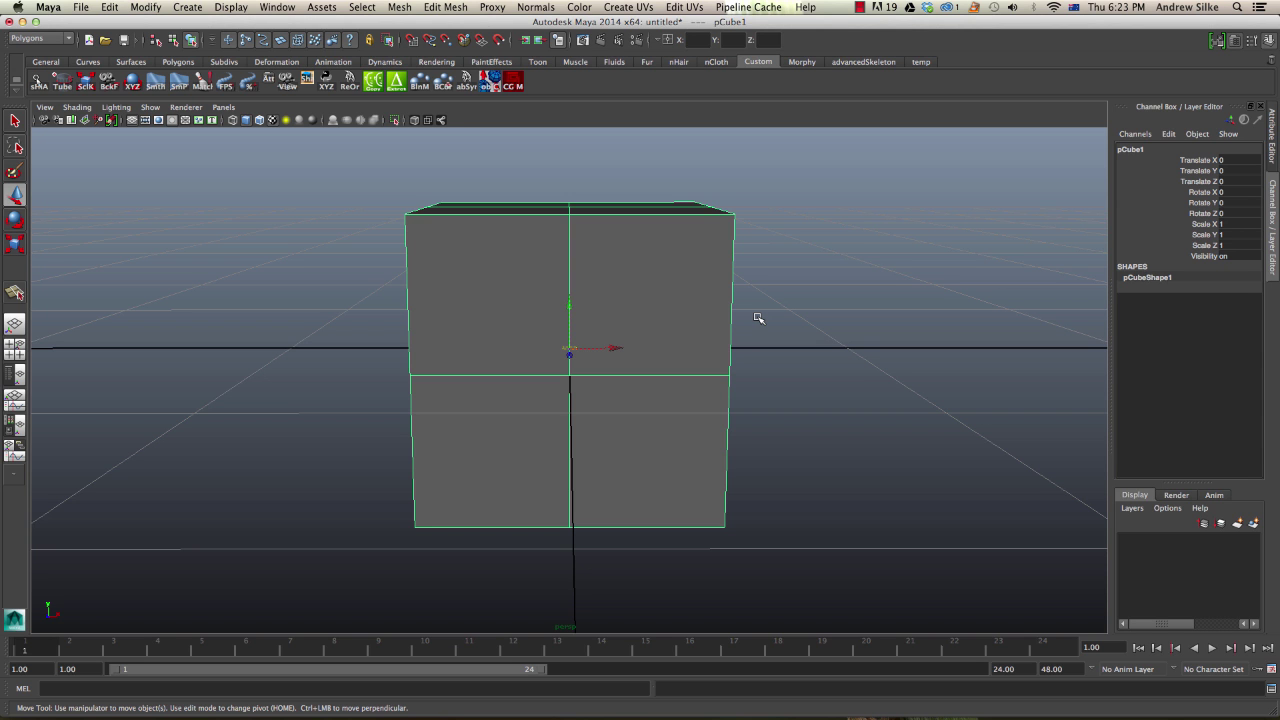
Move the cube's upper and lower right-side vertices inward to taper its right half
alt+drag(743, 311, 746, 314)
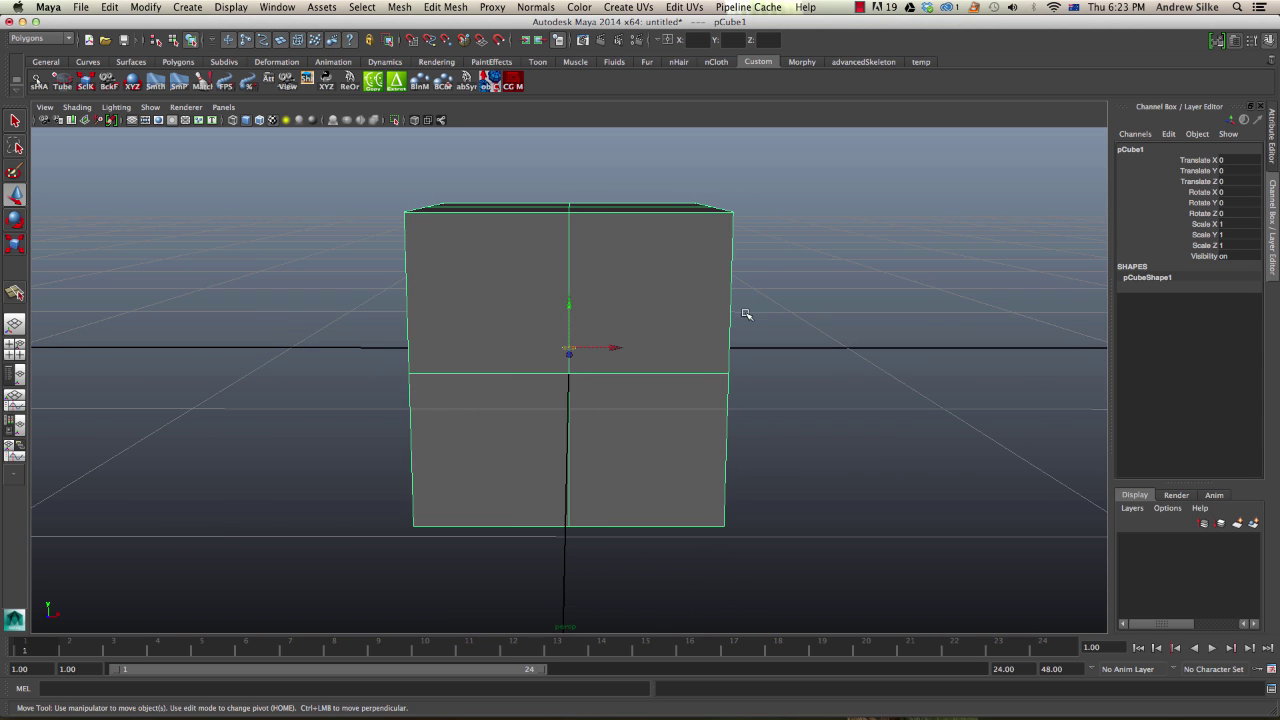
alt+drag(816, 251, 720, 266)
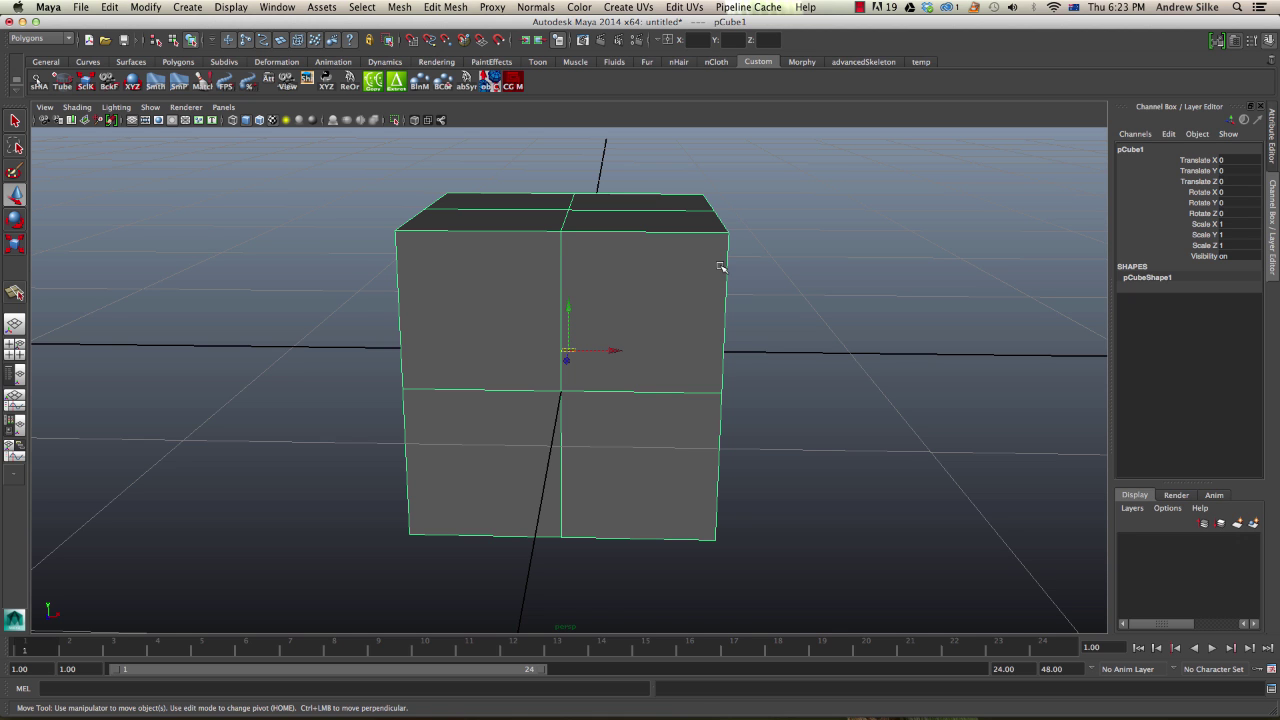
alt+drag(720, 275, 711, 277)
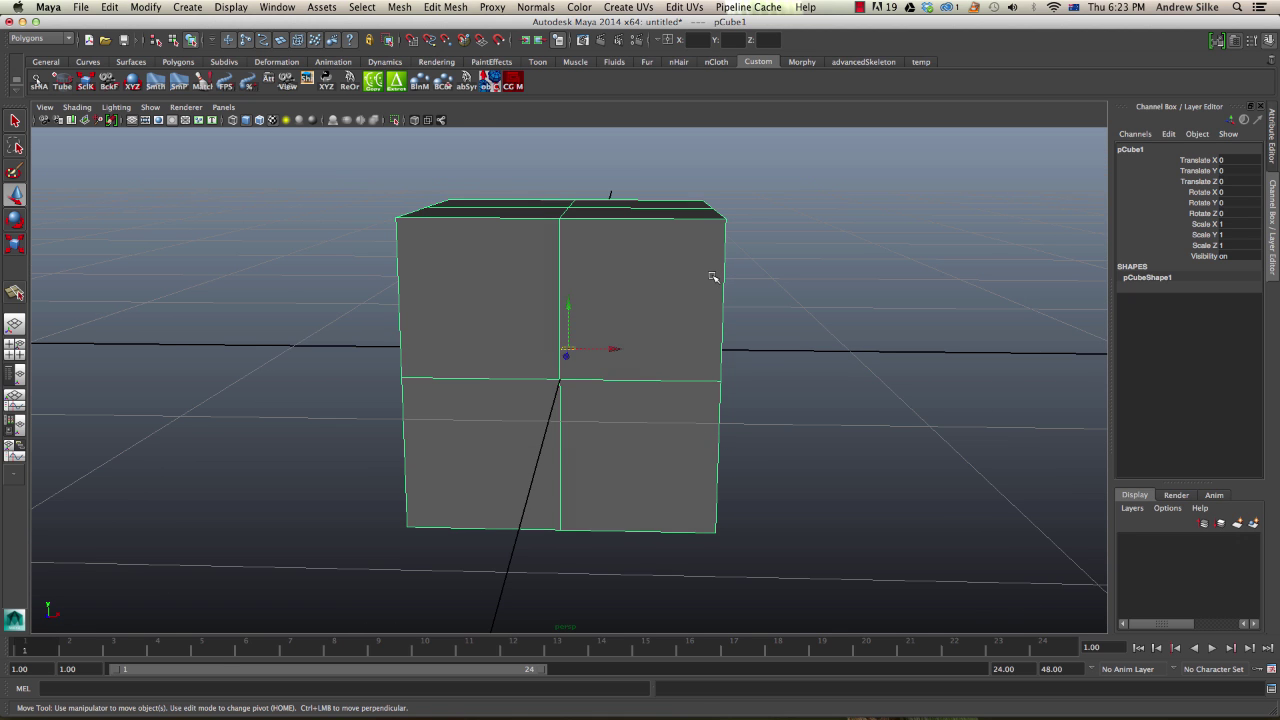
key(F8)
click(727, 202)
alt+drag(729, 205, 771, 543)
key(4)
drag(722, 494, 703, 477)
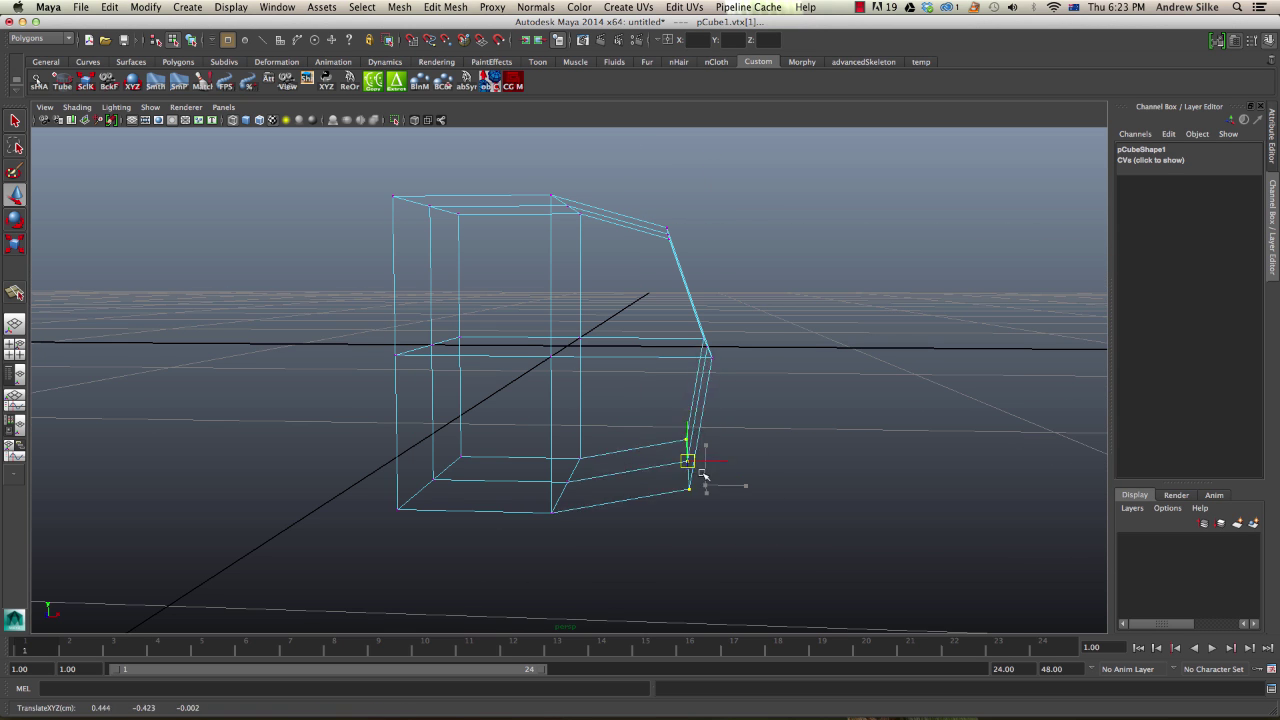
key(F8)
key(5)
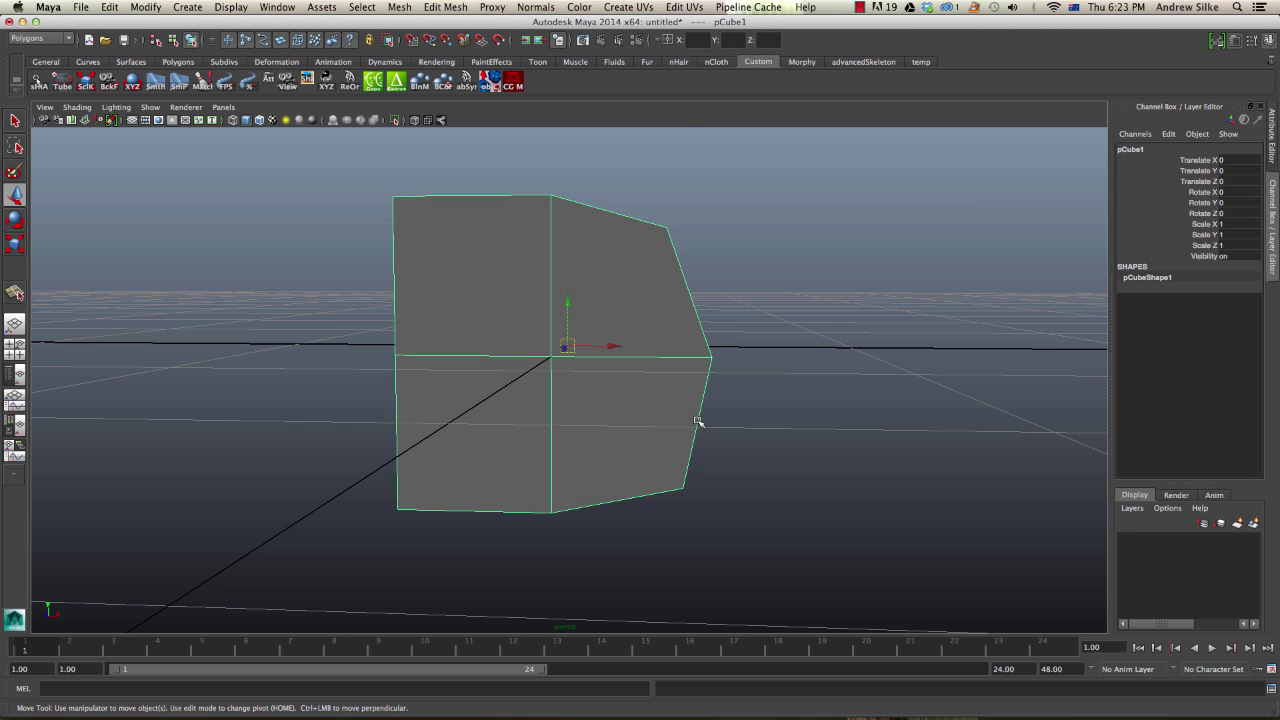
Cut a diagonal edge across the lower corner of the tapered side's front face with the Split Polygon tool
key(m)
key(ctrl+z)
key(y)
alt+drag(691, 406, 650, 380)
click(661, 356)
click(659, 486)
key(w)
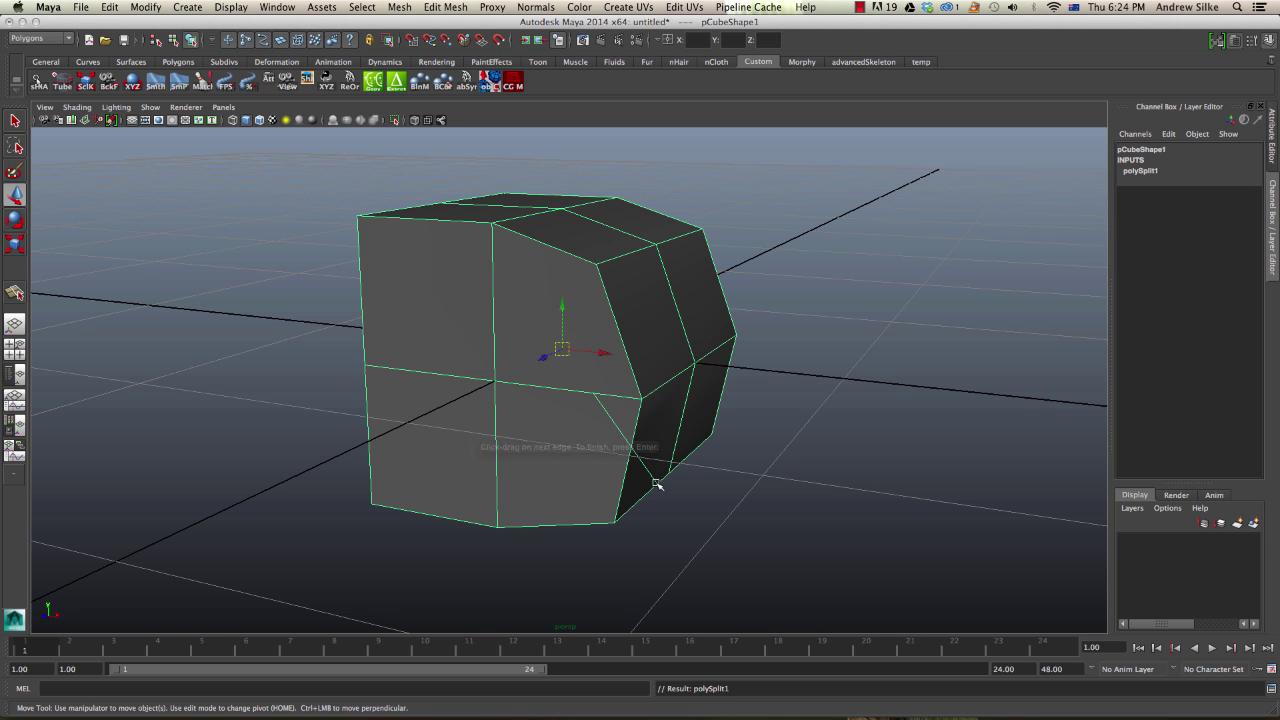
Mirror the tapered and cut right half of the cube onto its left side
alt+drag(654, 296, 590, 310)
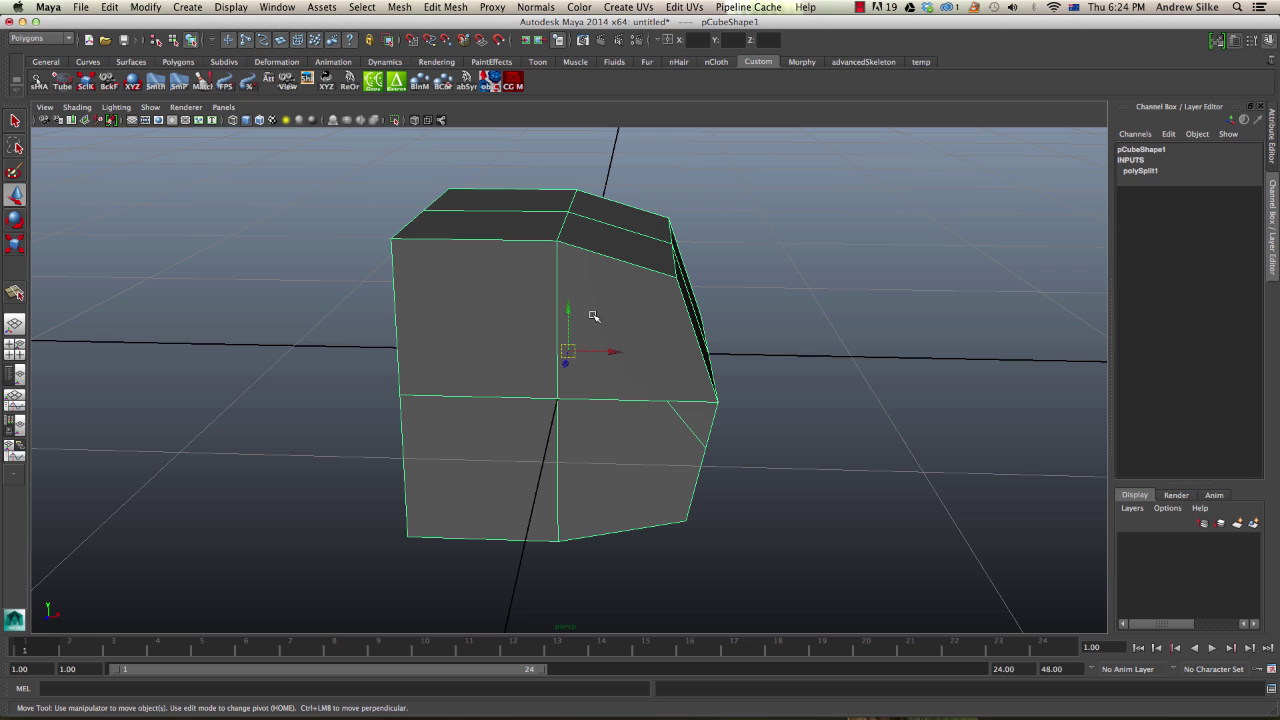
key(m)
alt+drag(612, 355, 619, 357)
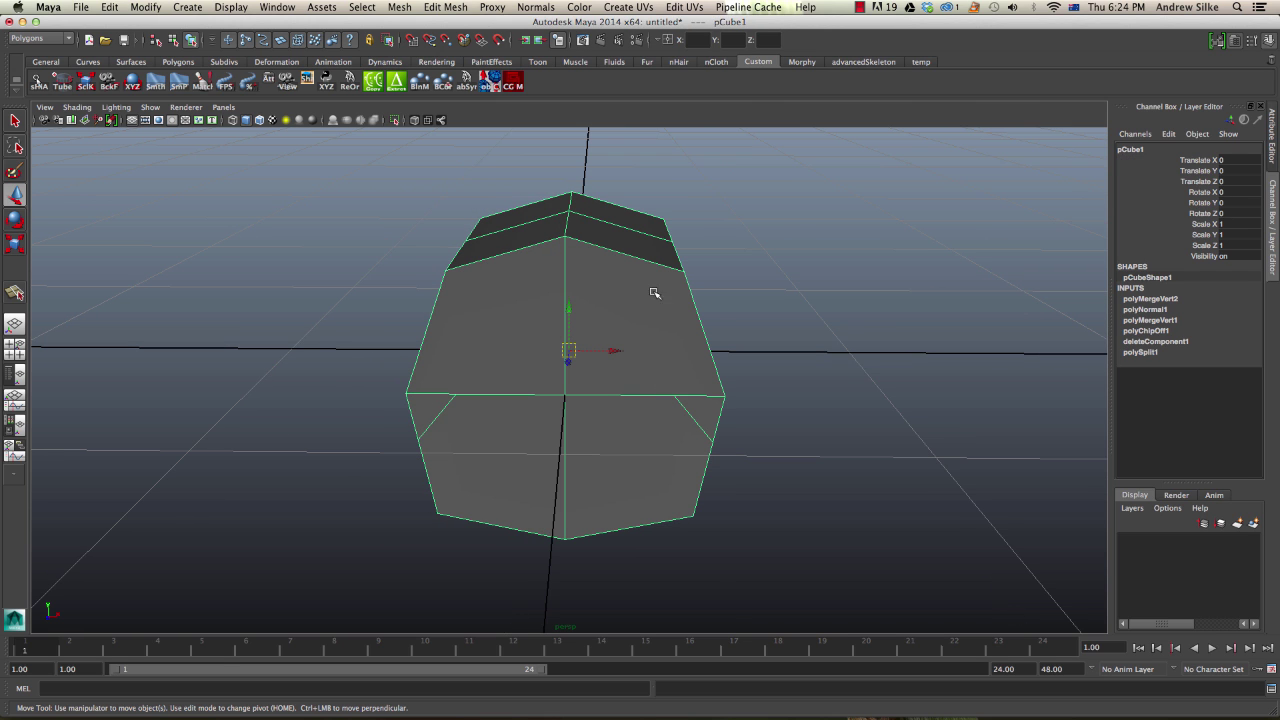
alt+drag(540, 285, 517, 319)
key(F9)
click(680, 228)
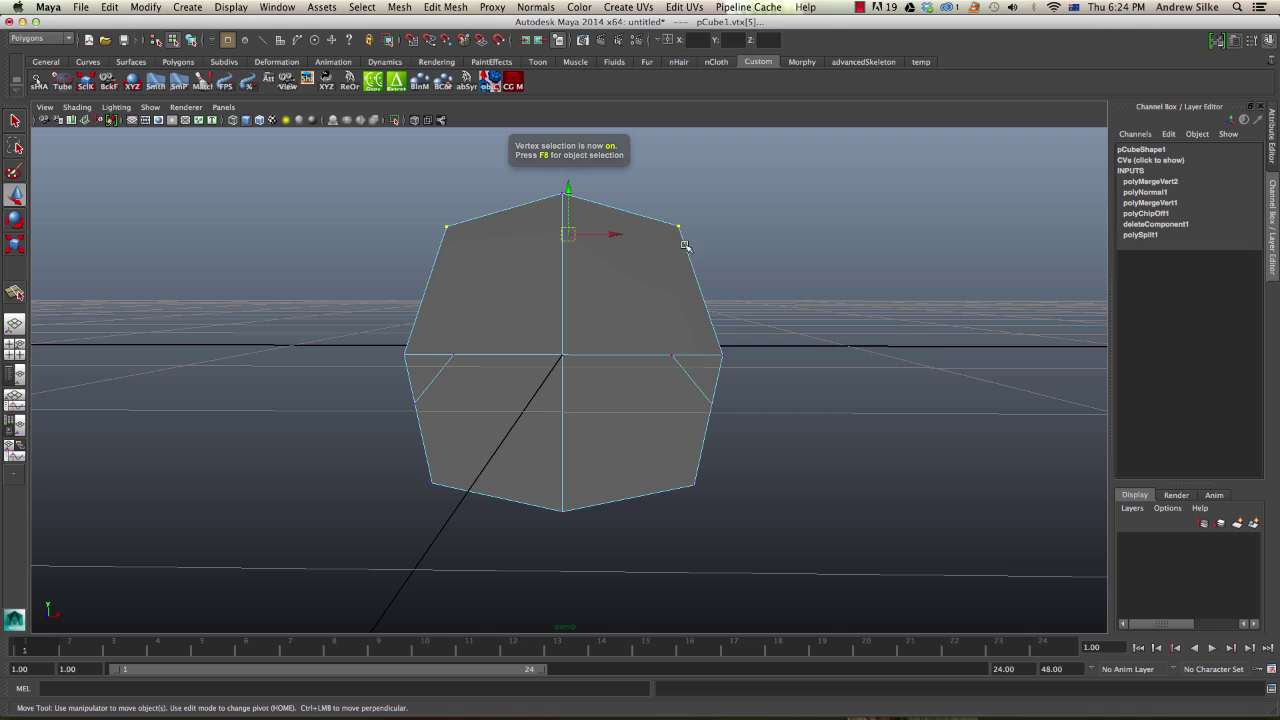
alt+drag(685, 245, 672, 262)
key(F8)
key(F10)
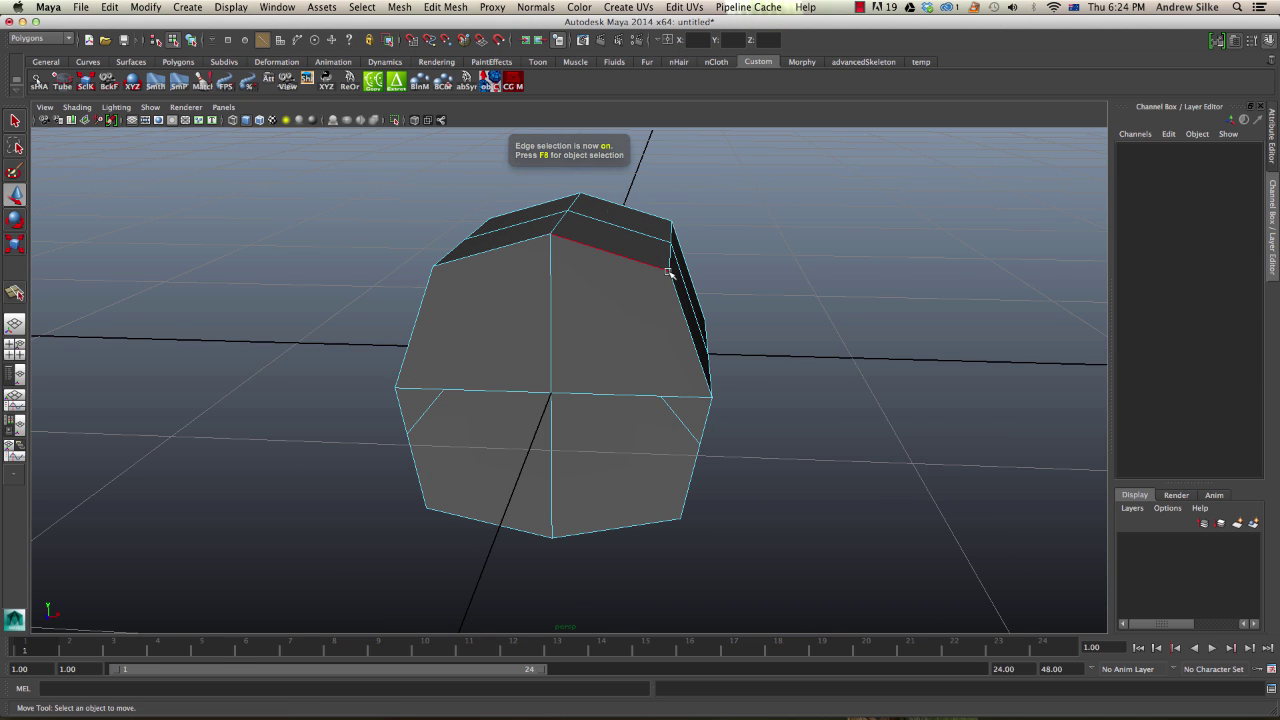
click(668, 272)
click(676, 284)
alt+drag(704, 300, 698, 311)
key(F8)
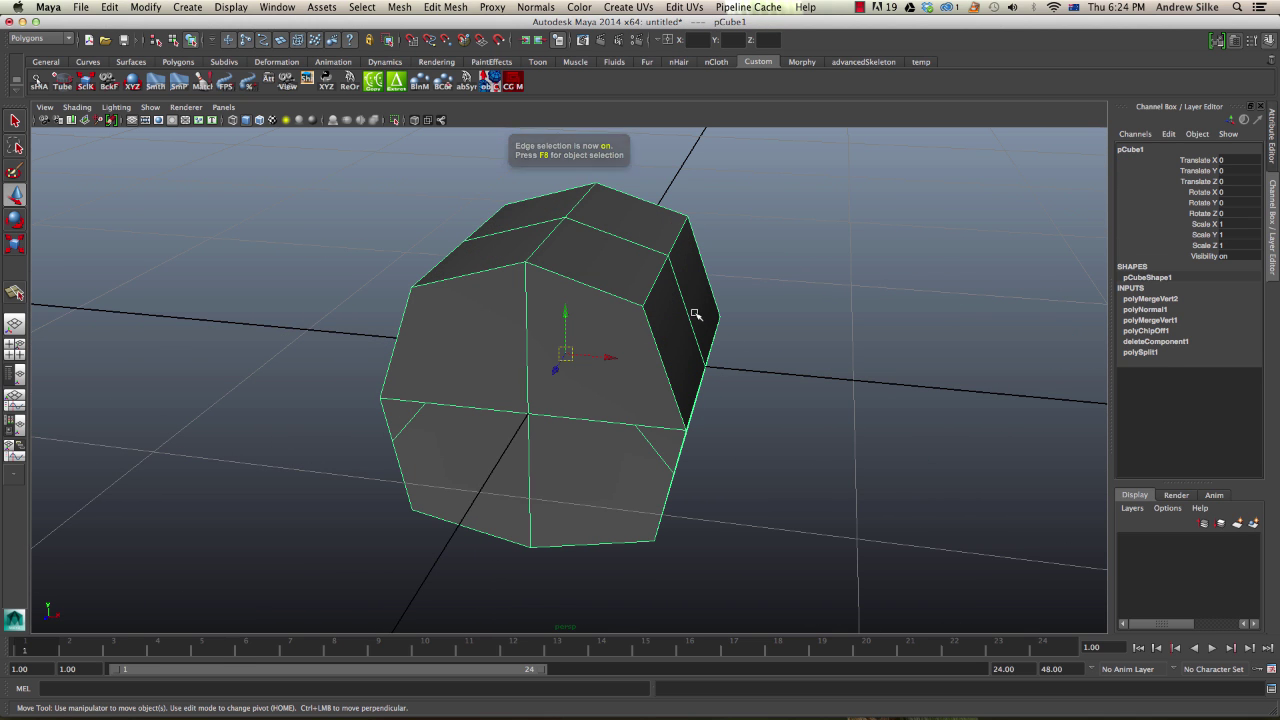
Merge the upper front face on the cube's right side to its centre point
key(F11)
click(678, 336)
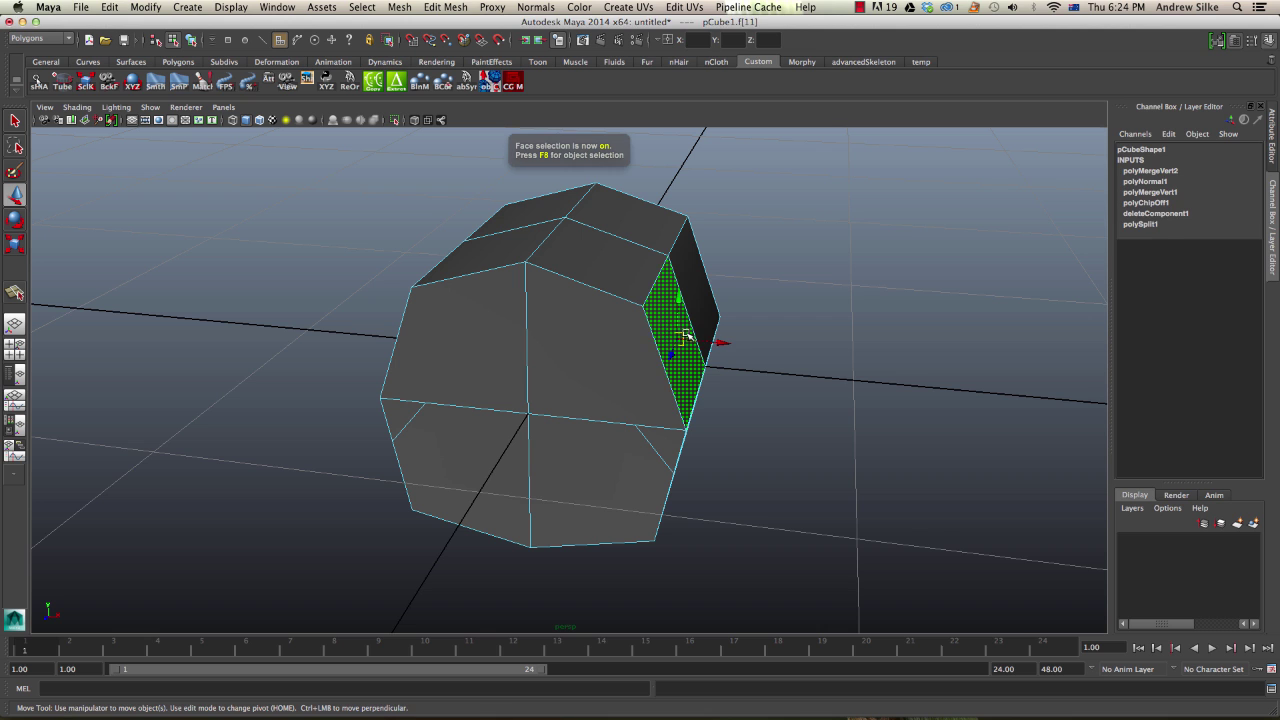
key(g)
alt+drag(692, 342, 696, 306)
Extrude the upper rear face on the right side and pull it outward and slightly upward into an arm
key(F11)
click(704, 306)
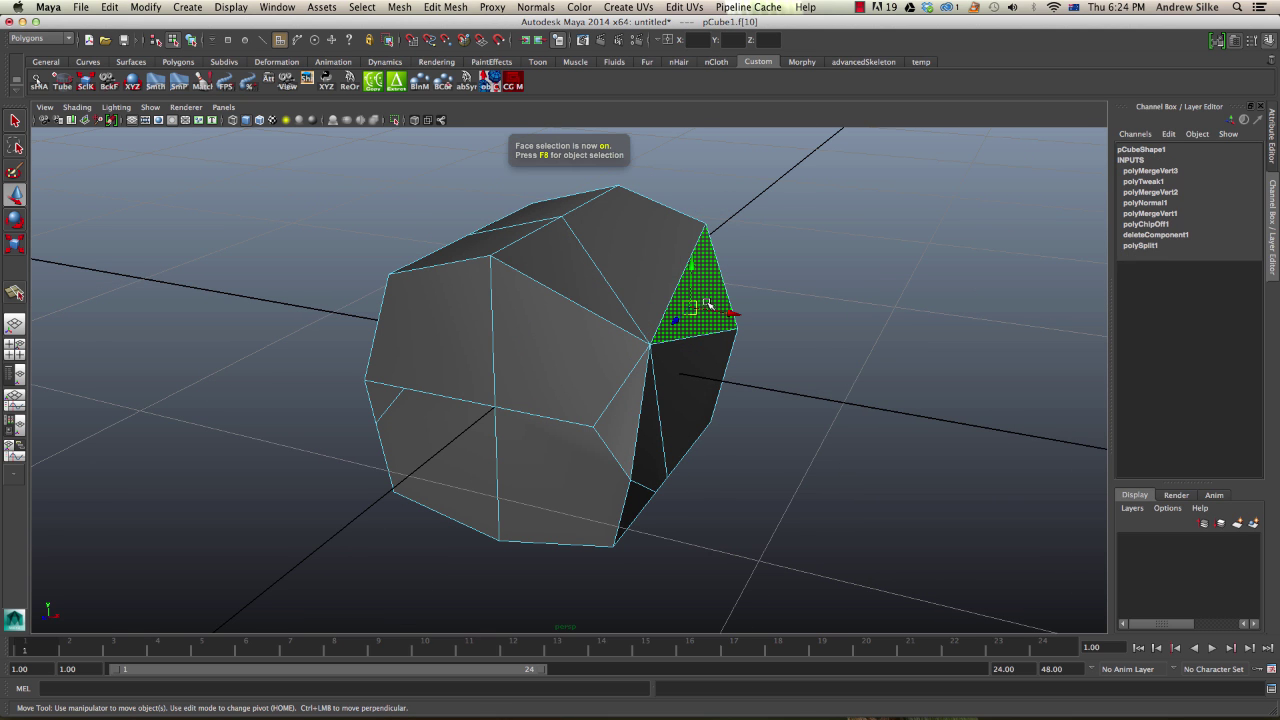
key(ctrl+e)
alt+drag(704, 307, 732, 280)
key(w)
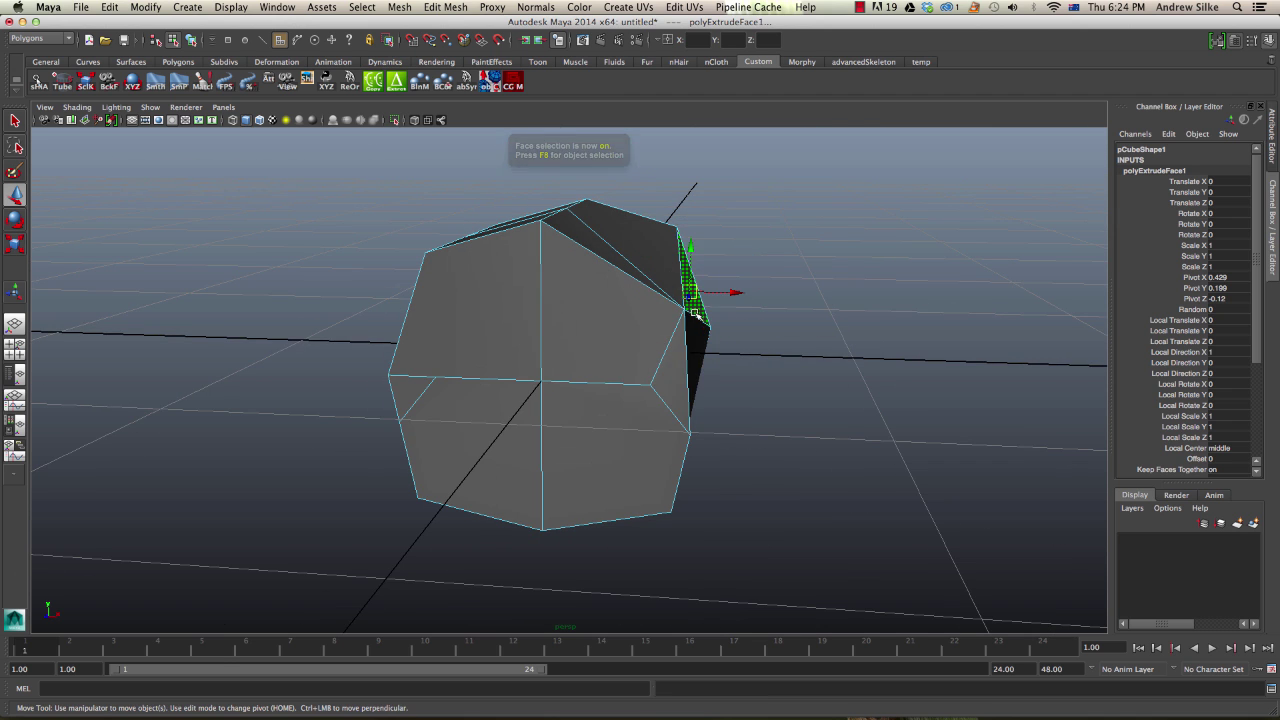
middle_drag(684, 346, 884, 290)
alt+right_drag(820, 296, 528, 308)
key(F8)
alt+drag(510, 306, 538, 308)
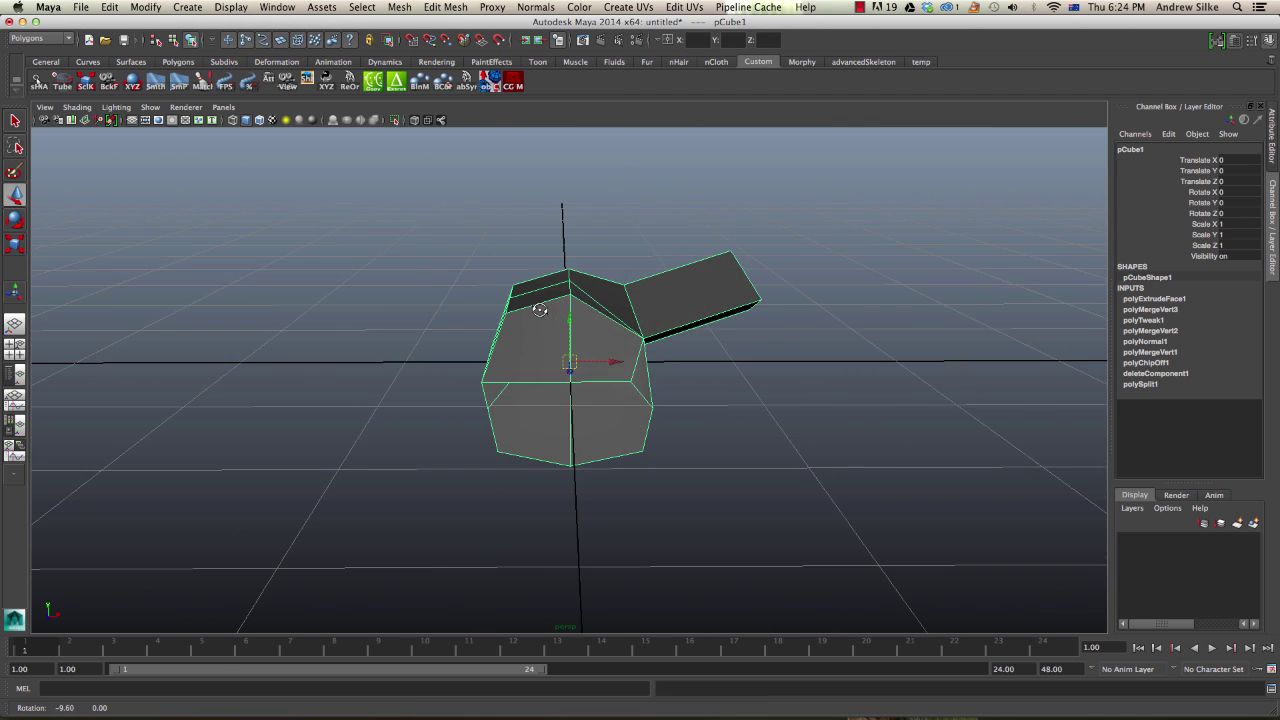
Mirror the right half with its extruded arm onto the left side of the body
alt+right_drag(538, 308, 656, 310)
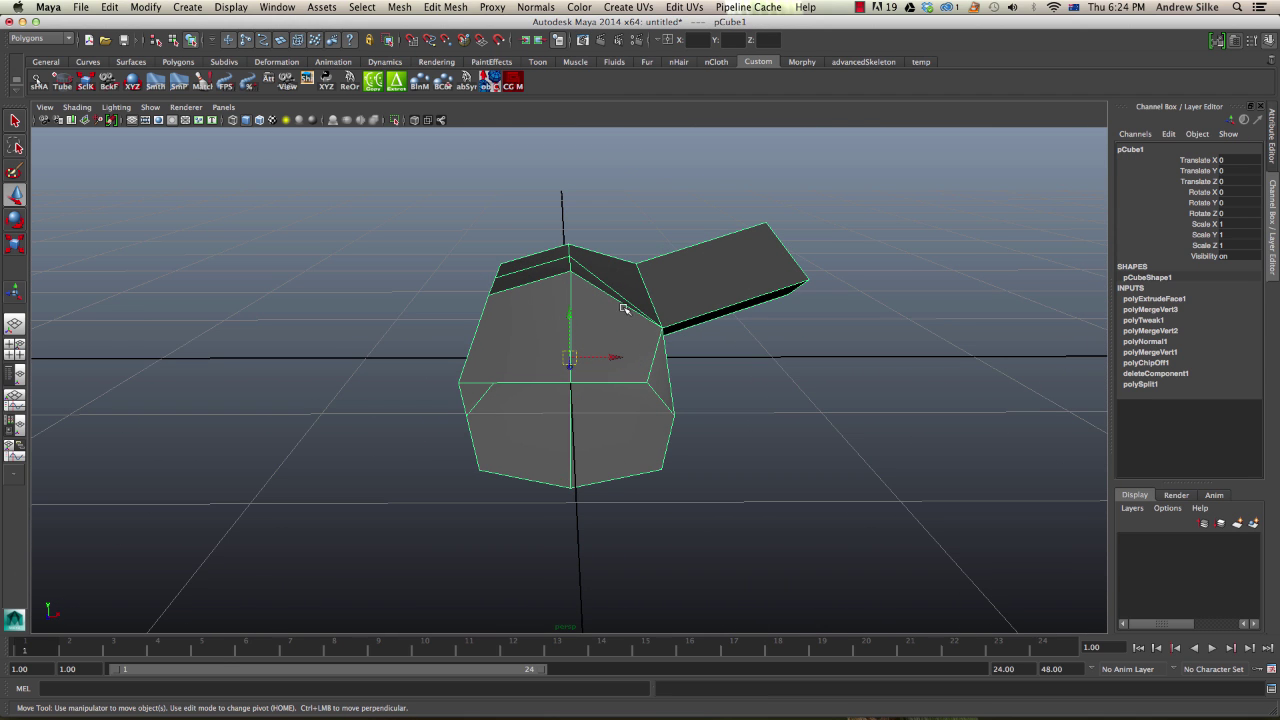
key(m)
mouse_move(564, 321)
alt+mouse_down()
mouse_move(468, 317)
mouse_move(600, 310)
mouse_move(580, 345)
mouse_move(570, 331)
alt+mouse_up()
Open the mirrorMe options and set the mirror axis to +x
key(shift+m)
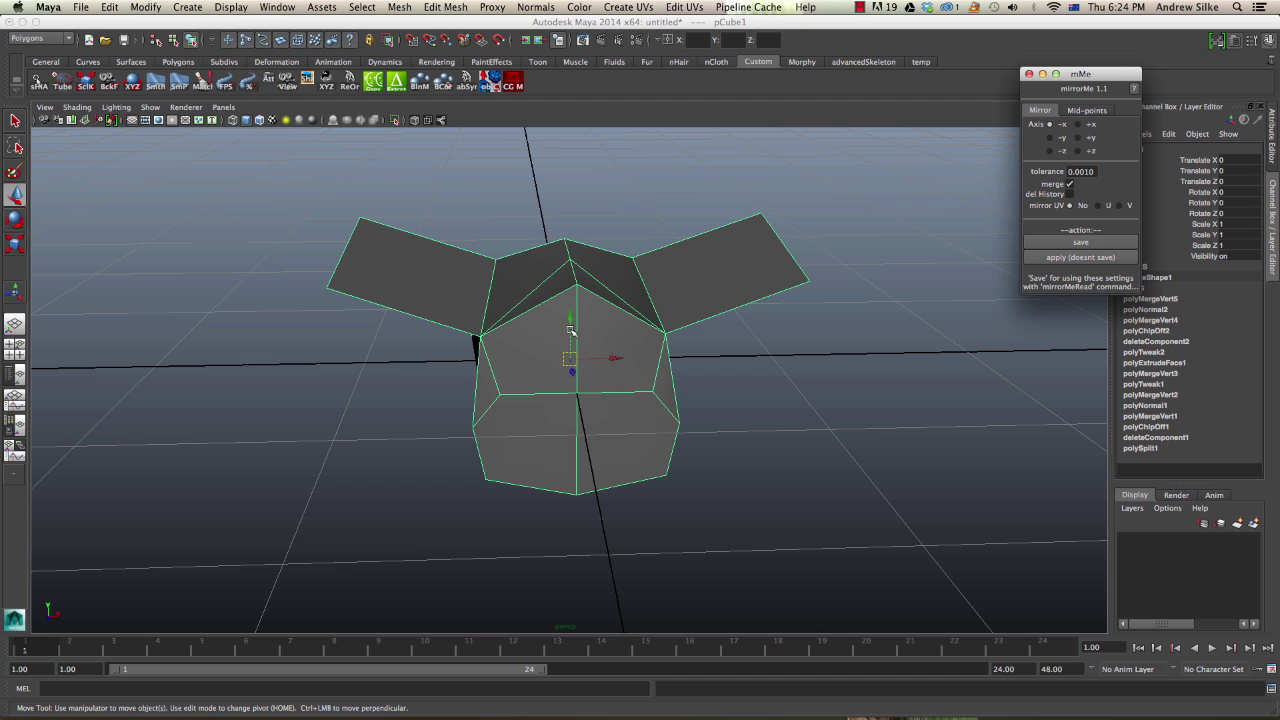
drag(1093, 76, 913, 114)
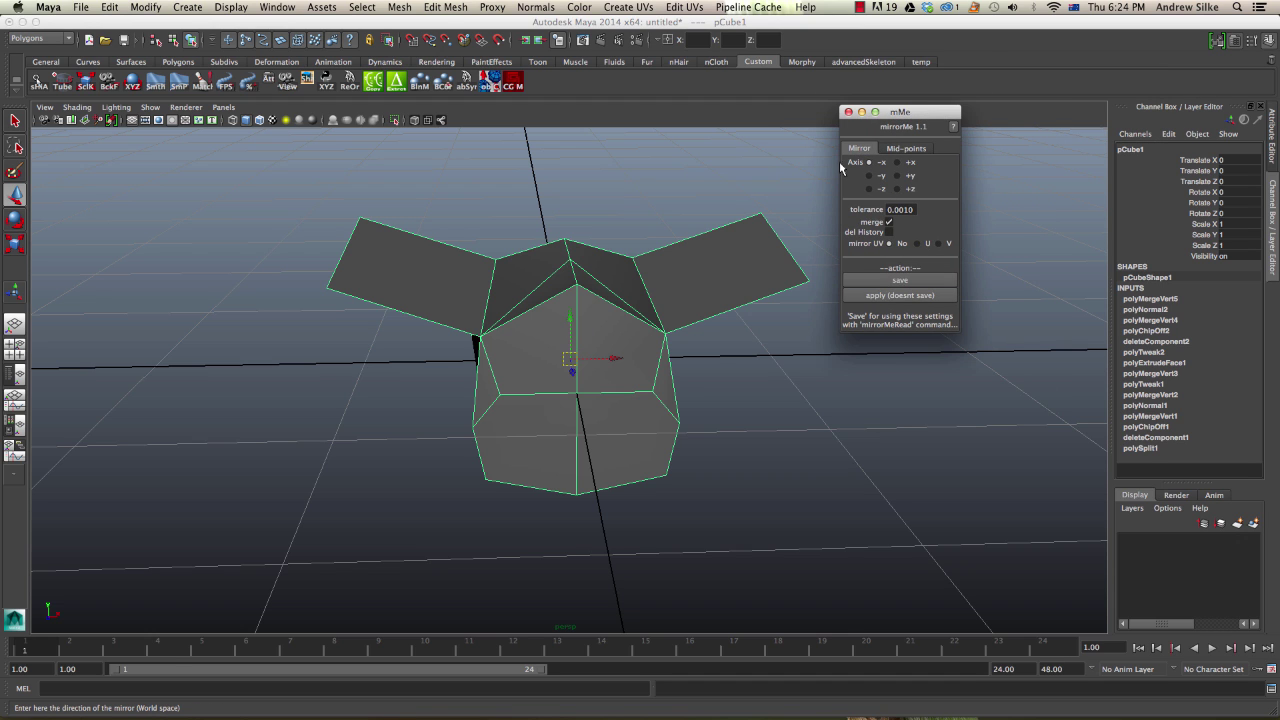
alt+drag(686, 277, 648, 313)
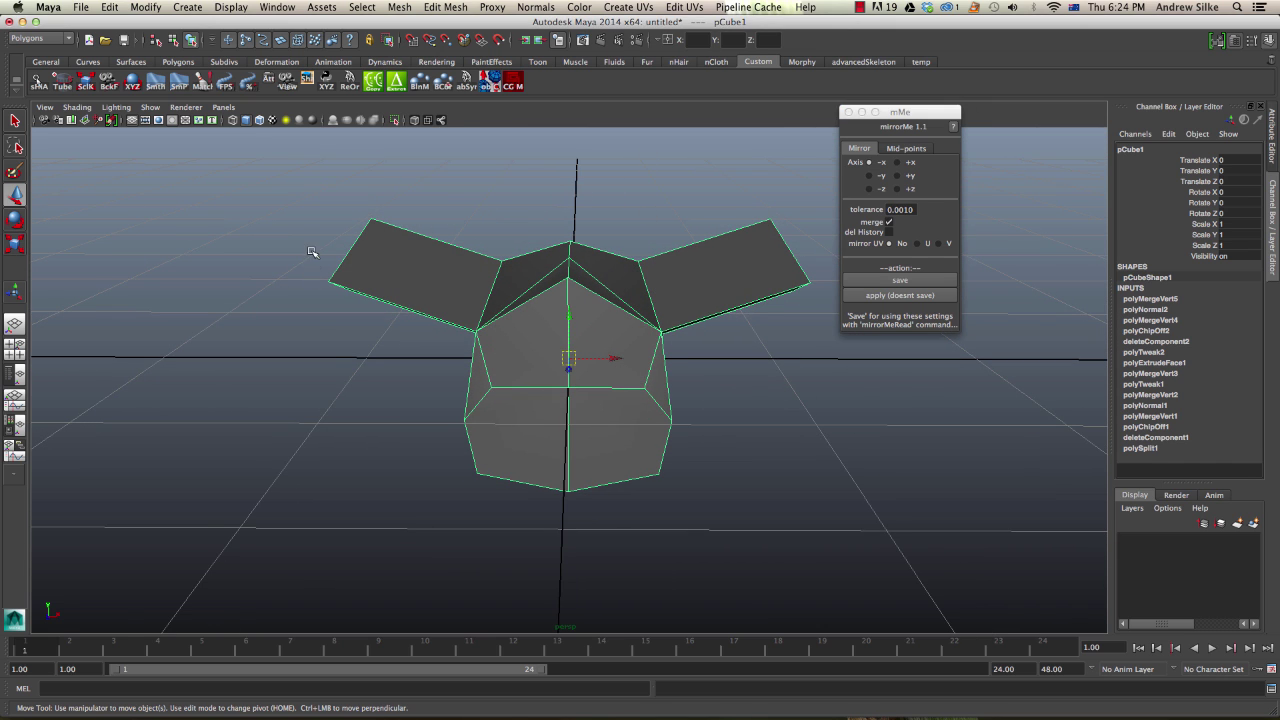
alt+right_drag(322, 253, 389, 260)
click(899, 163)
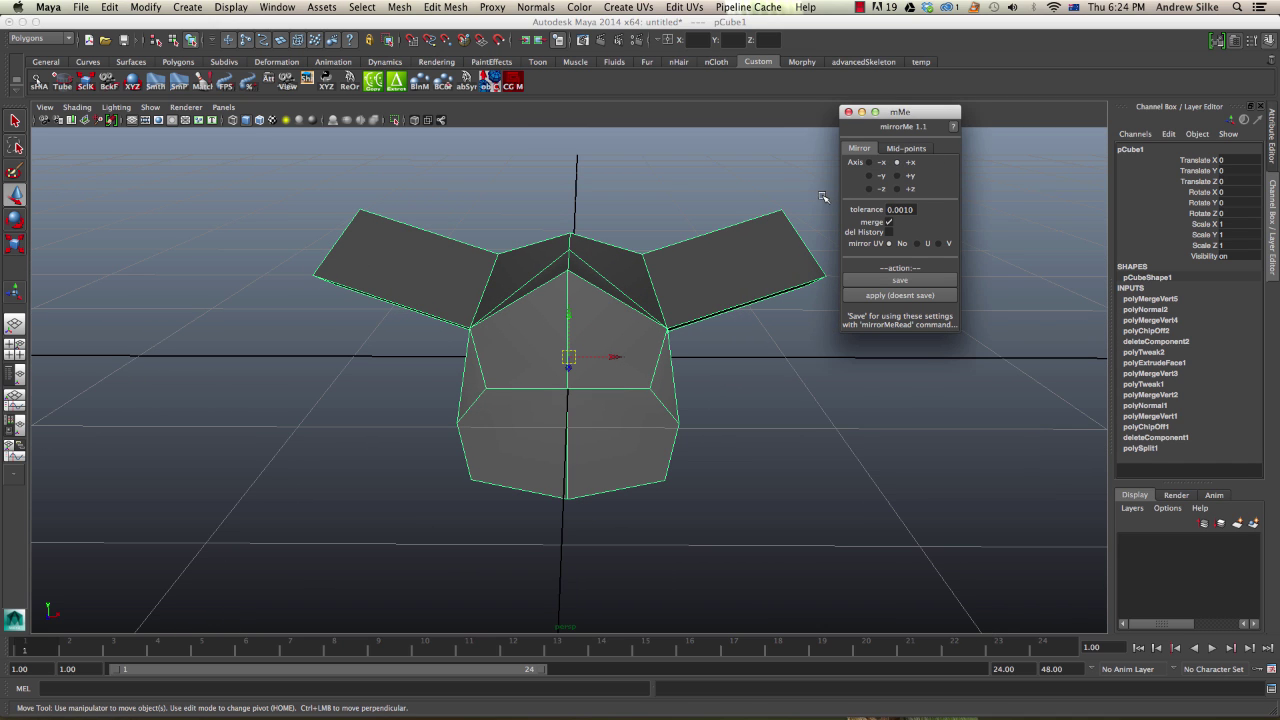
Lower the left arm's end vertices and apply the mirror to copy the change to the right arm
key(F9)
drag(290, 184, 405, 333)
middle_drag(415, 244, 400, 327)
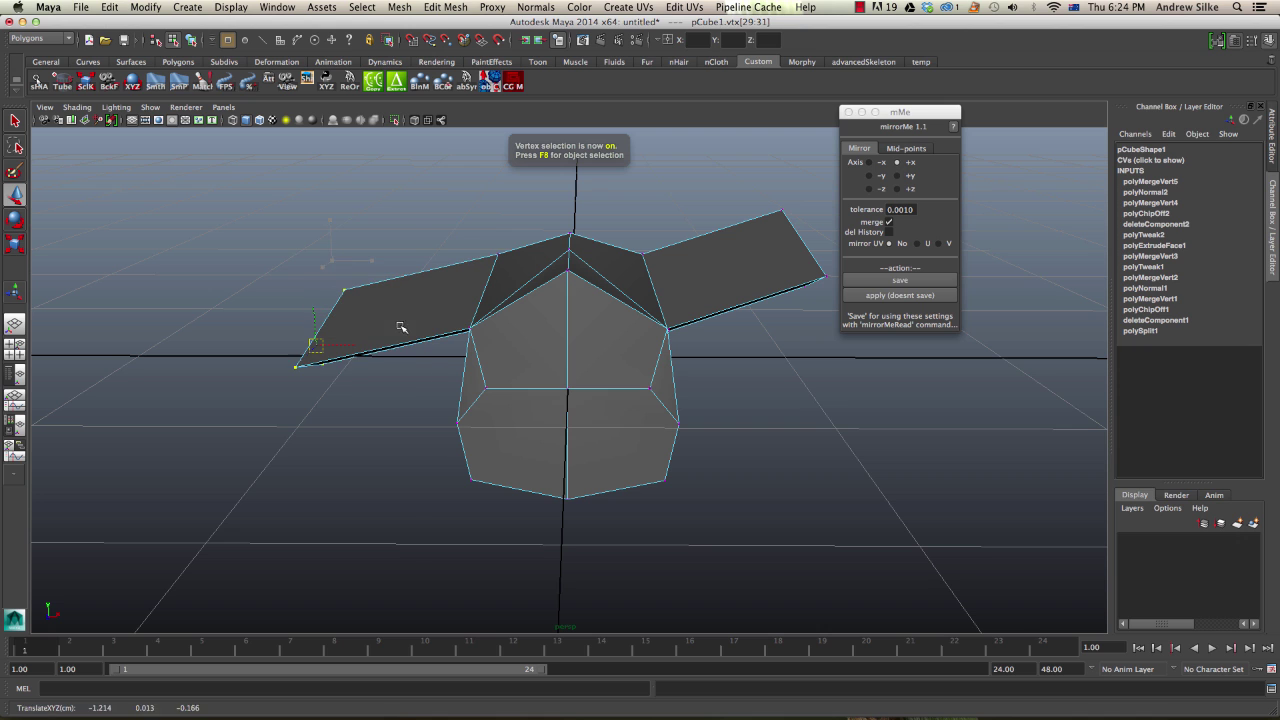
click(900, 295)
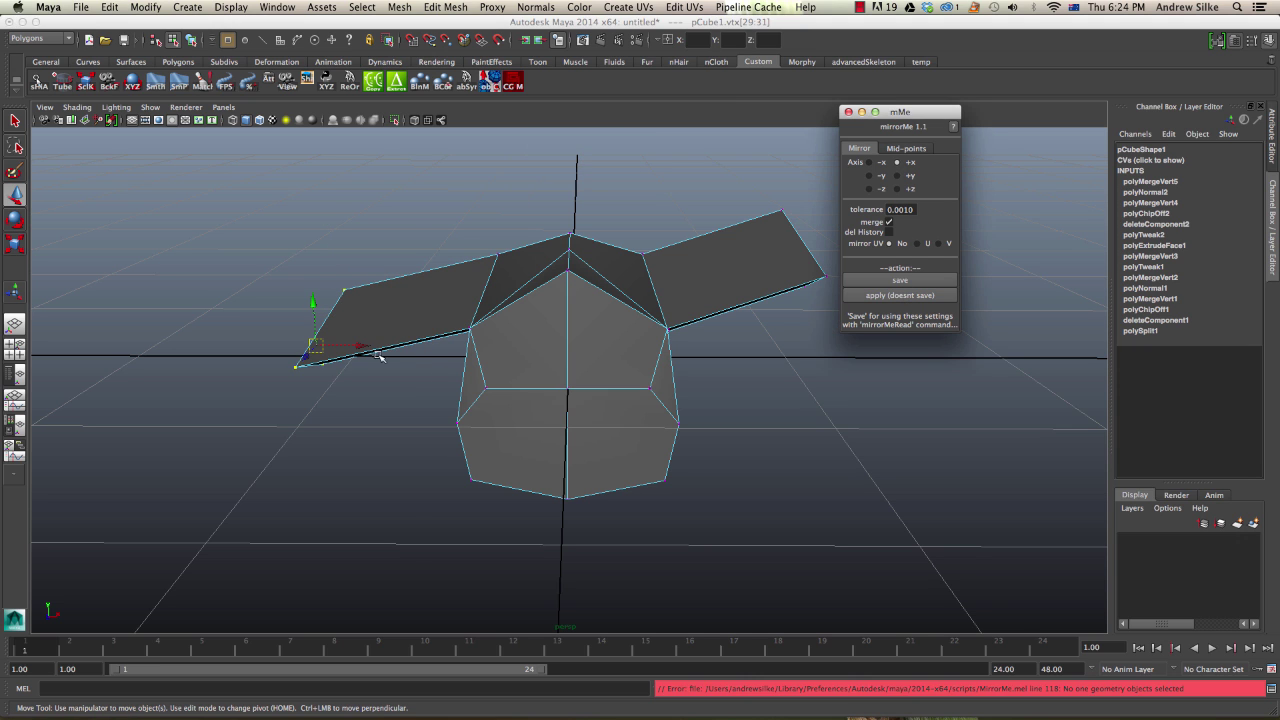
key(F8)
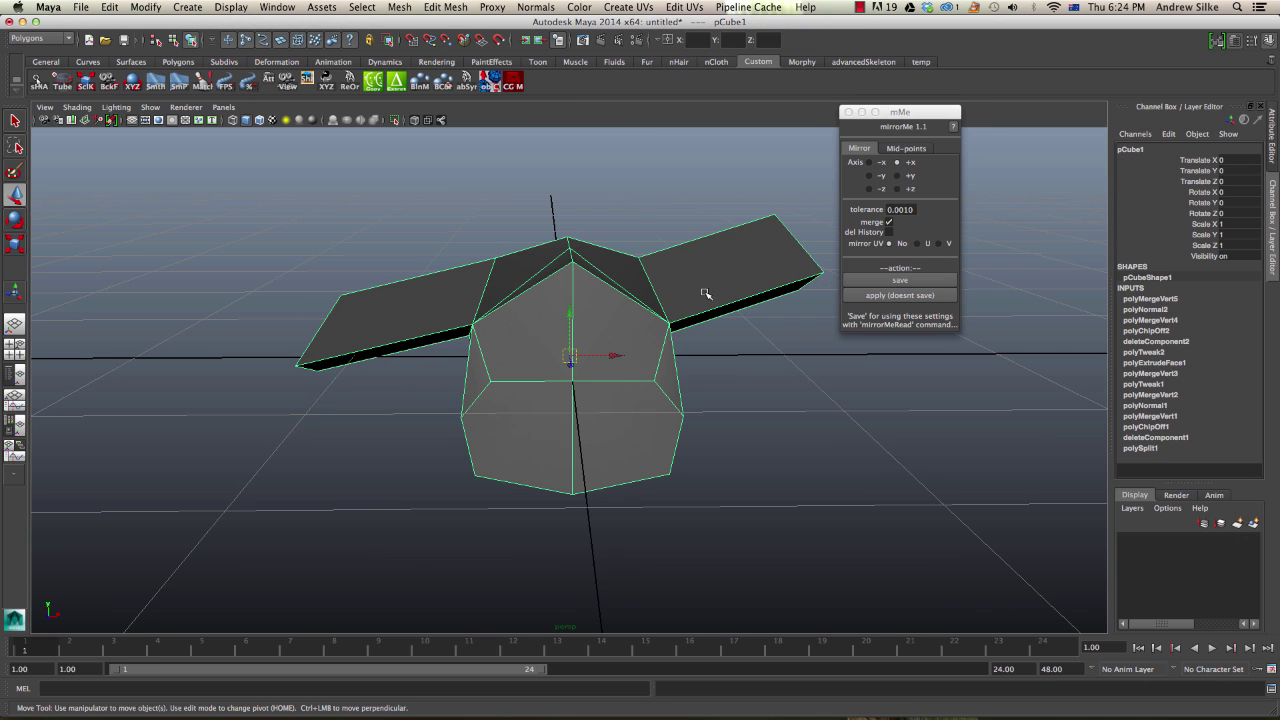
click(883, 296)
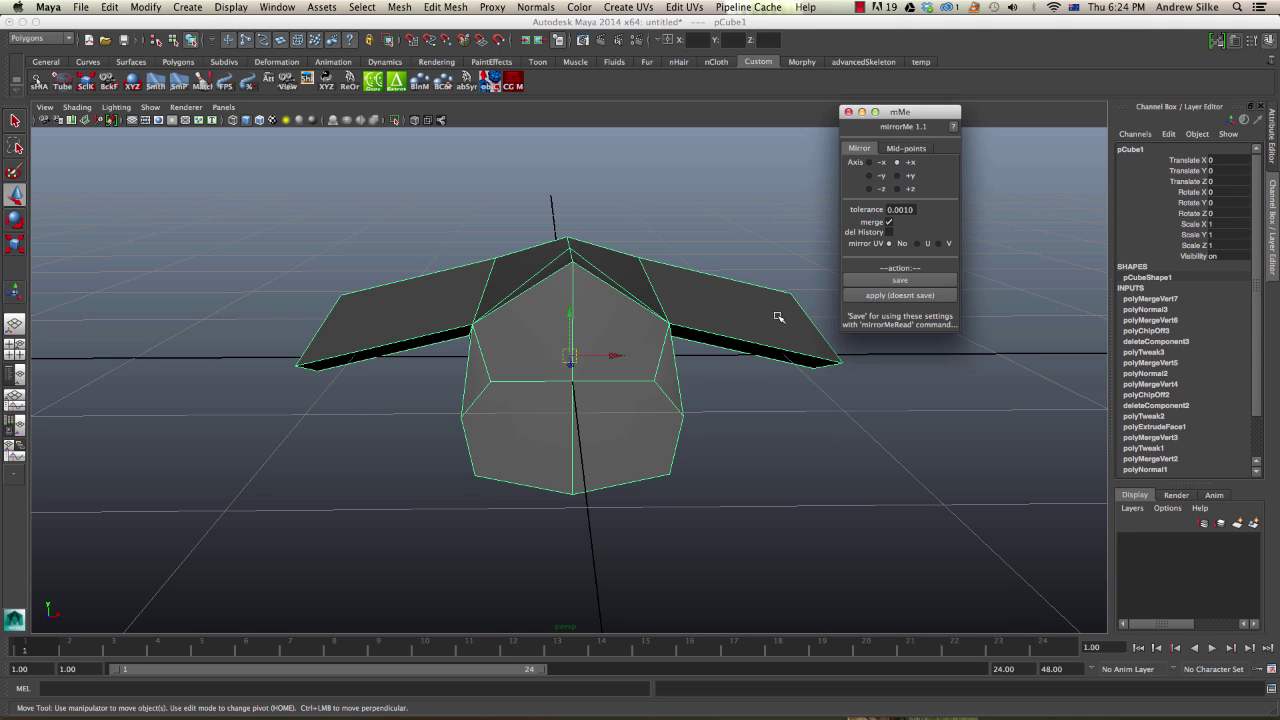
Delete the mesh's construction history and close the mirrorMe options
alt+drag(778, 317, 637, 319)
key(alt+shift+d)
mouse_move(748, 362)
alt+mouse_down()
mouse_move(726, 373)
mouse_move(736, 367)
alt+mouse_up()
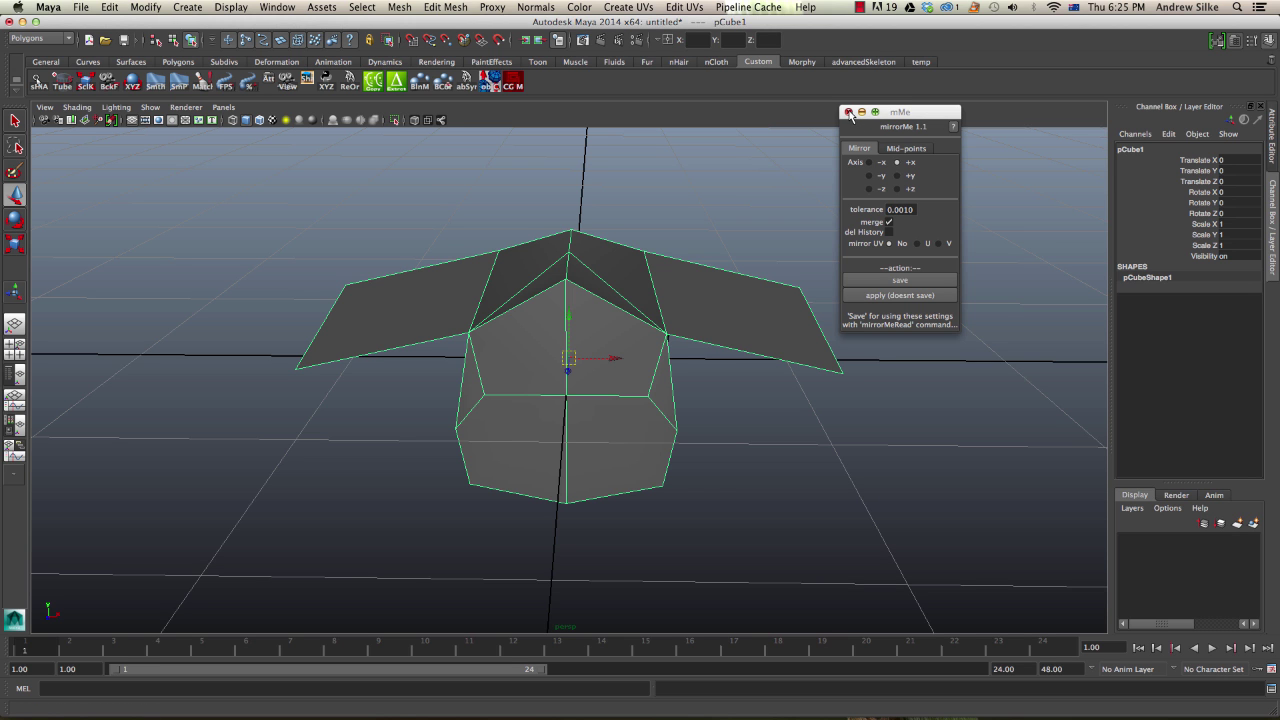
click(848, 113)
alt+drag(715, 272, 820, 251)
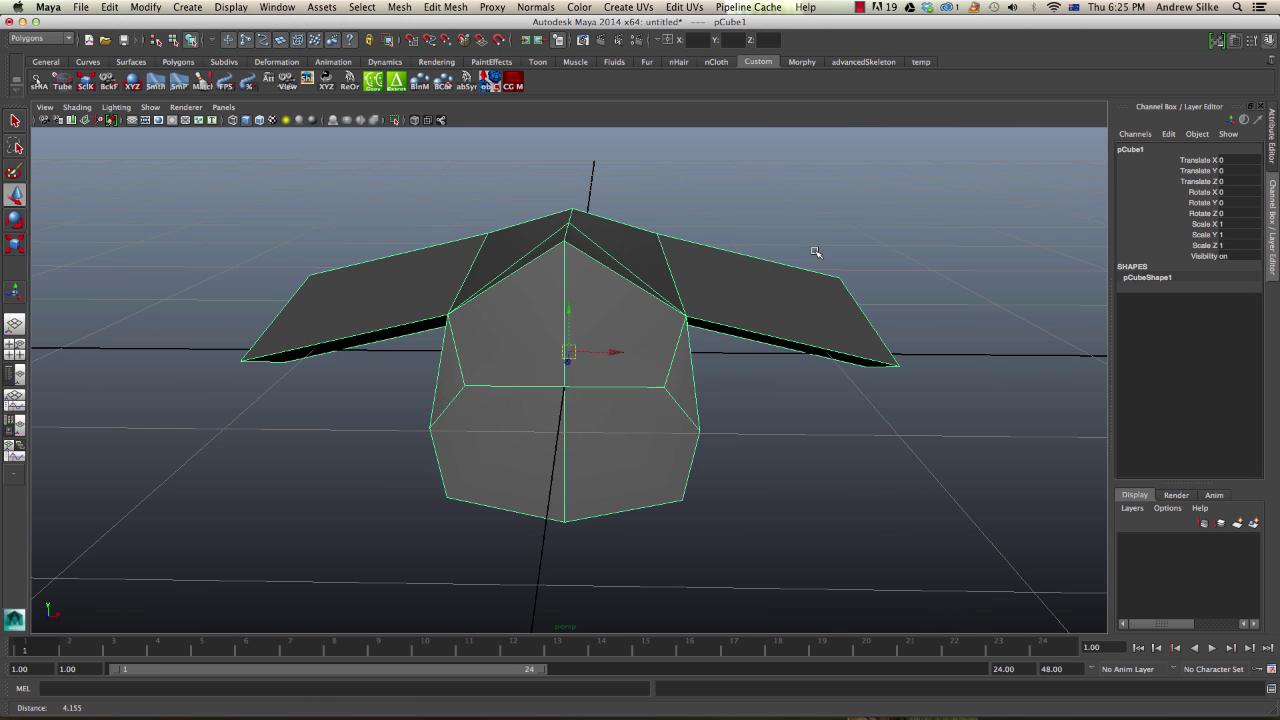
key(q)
click(773, 212)
click(688, 269)
alt+drag(688, 269, 719, 281)
key(F8)
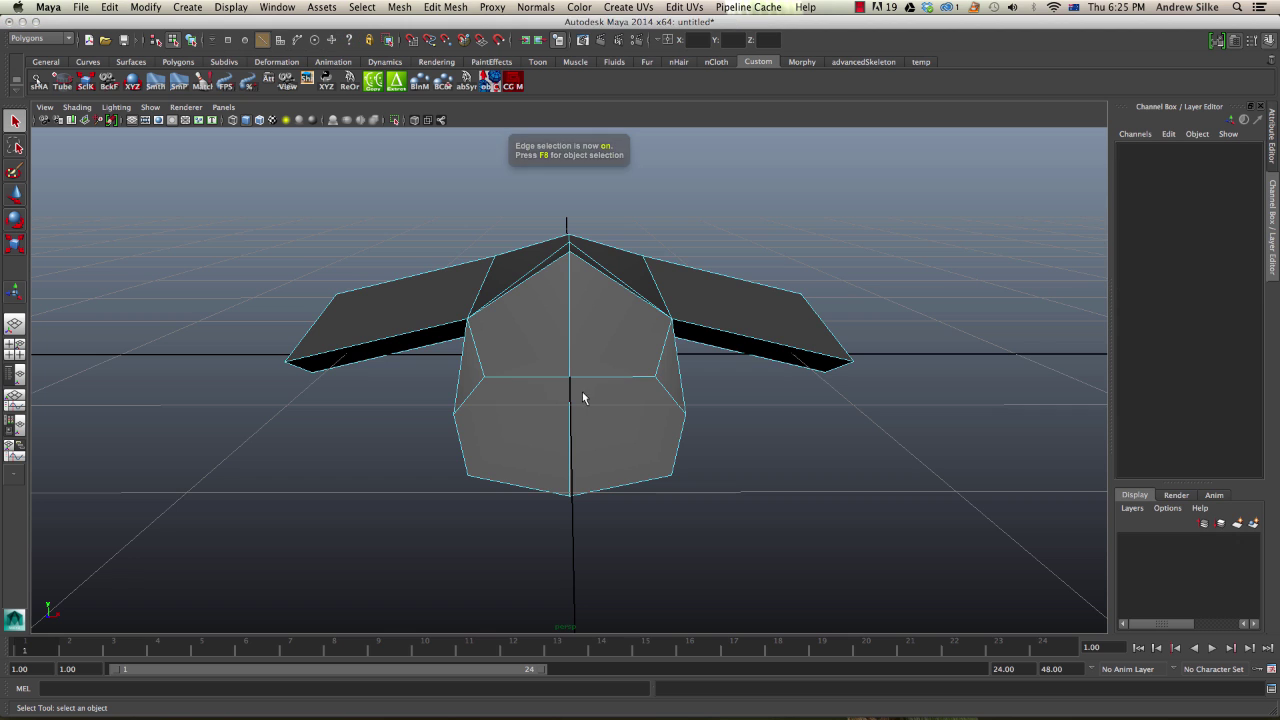
Move the centre front vertex sideways off the centre line and undo the trial mirror
click(570, 380)
key(w)
drag(605, 379, 590, 380)
mouse_move(614, 237)
alt+mouse_down()
mouse_move(612, 223)
mouse_move(654, 270)
alt+mouse_up()
key(4)
key(F9)
key(F8)
key(5)
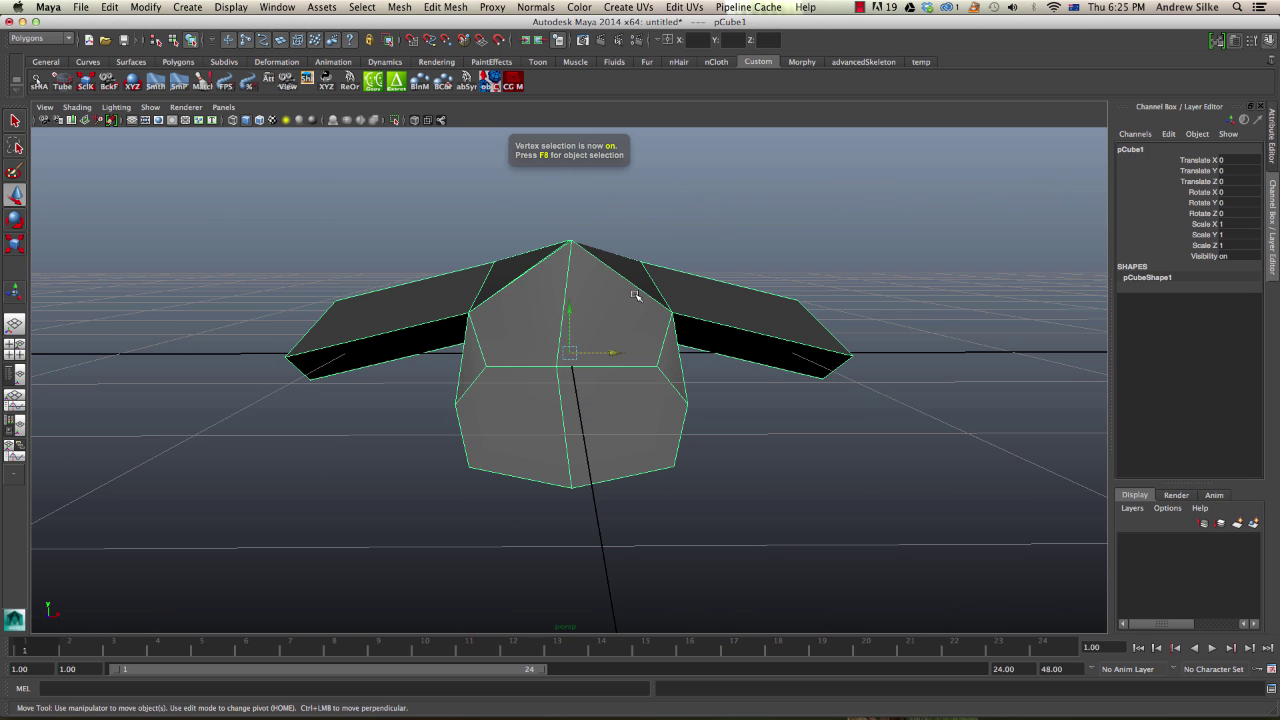
key(z)
alt+drag(628, 337, 594, 359)
key(shift+z)
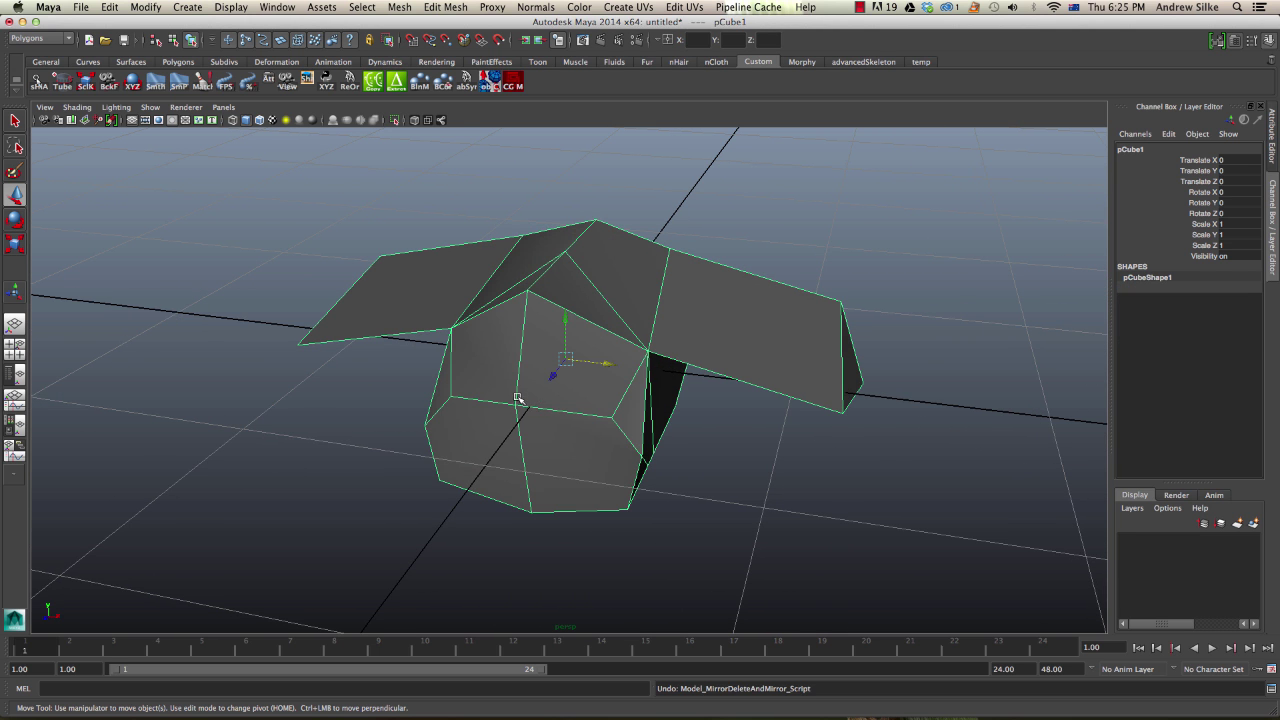
Shift the centre front vertex to the right of the centre line and undo the mirror test
alt+drag(517, 399, 586, 371)
key(F9)
click(562, 371)
key(F8)
alt+drag(563, 318, 520, 372)
alt+drag(302, 324, 617, 381)
alt+drag(540, 375, 598, 367)
key(ctrl+z)
key(ctrl+z)
Select all centre-line vertices in wireframe and align them to the mirror axis at absolute X 0
key(4)
key(q)
drag(542, 428, 607, 541)
alt+drag(607, 541, 609, 527)
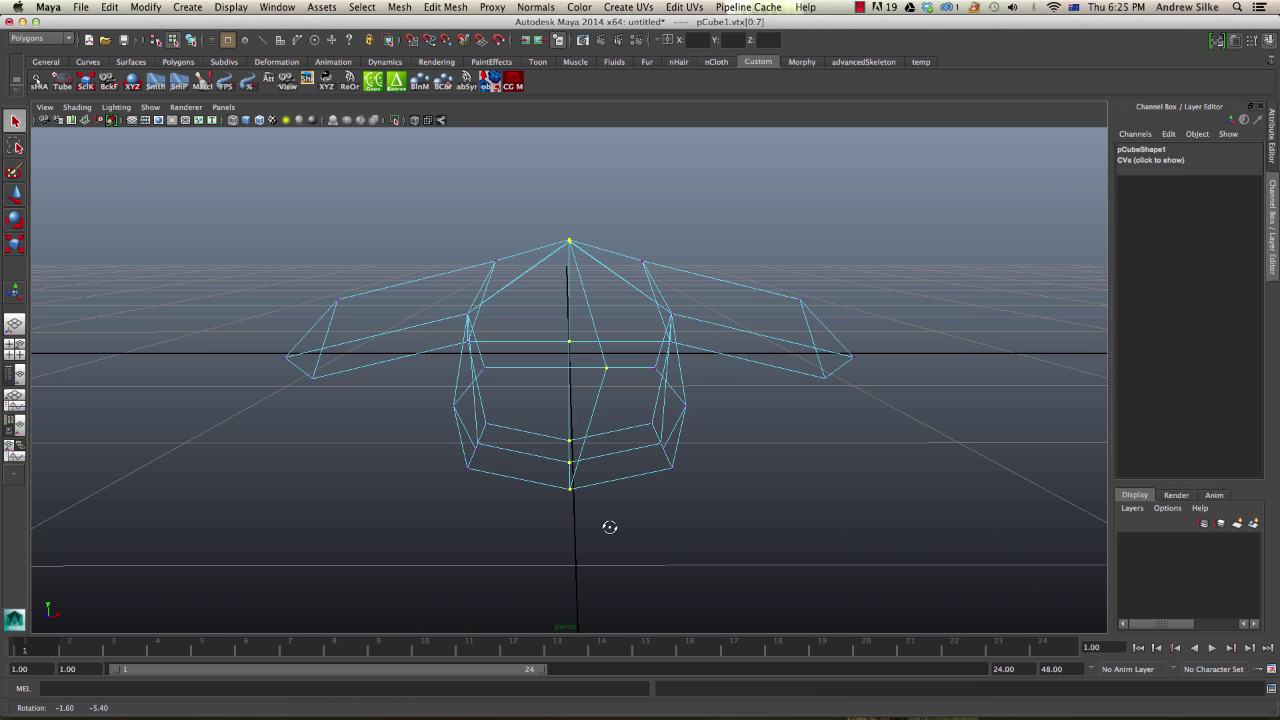
click(667, 40)
click(695, 46)
text(0)
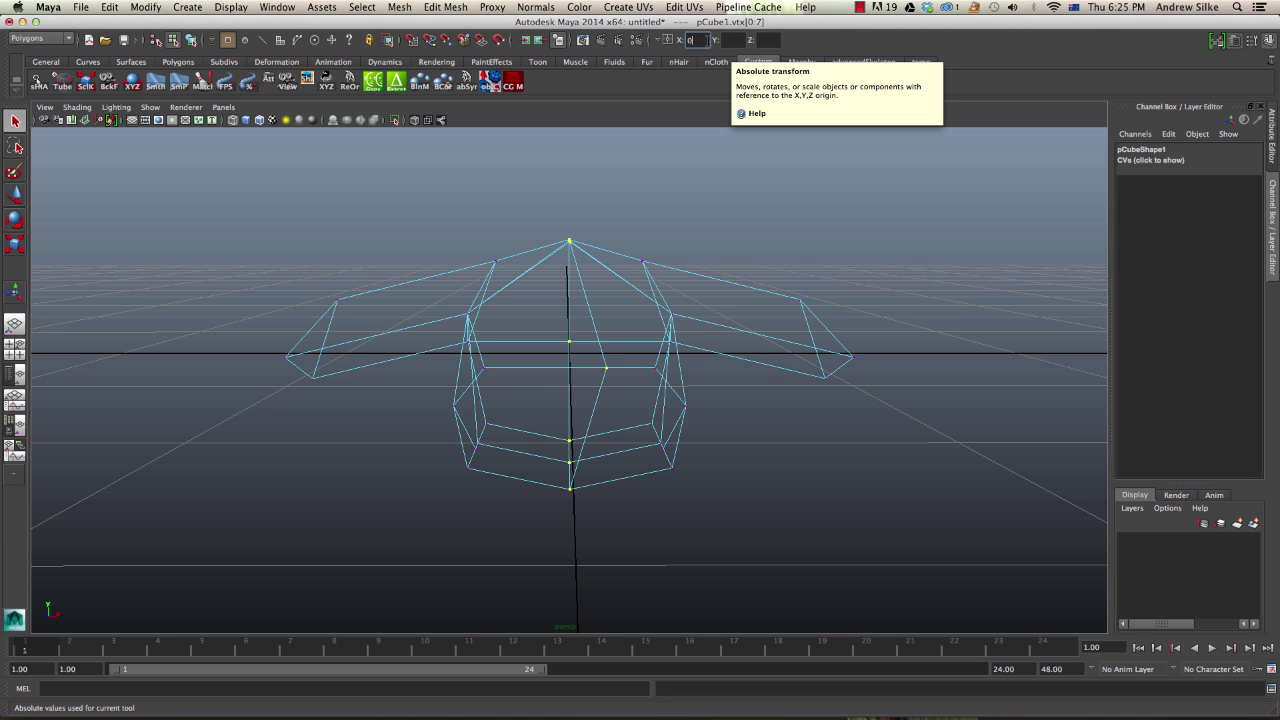
key(Return)
alt+drag(582, 149, 566, 204)
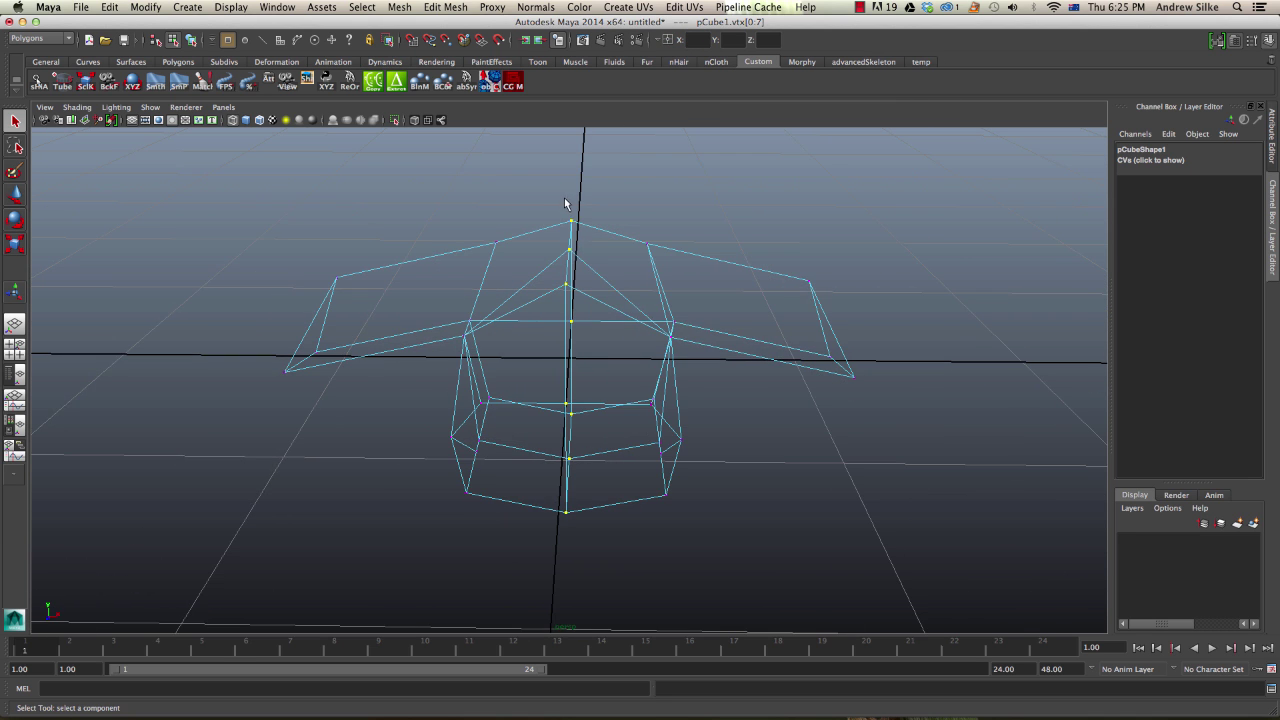
alt+drag(567, 292, 583, 351)
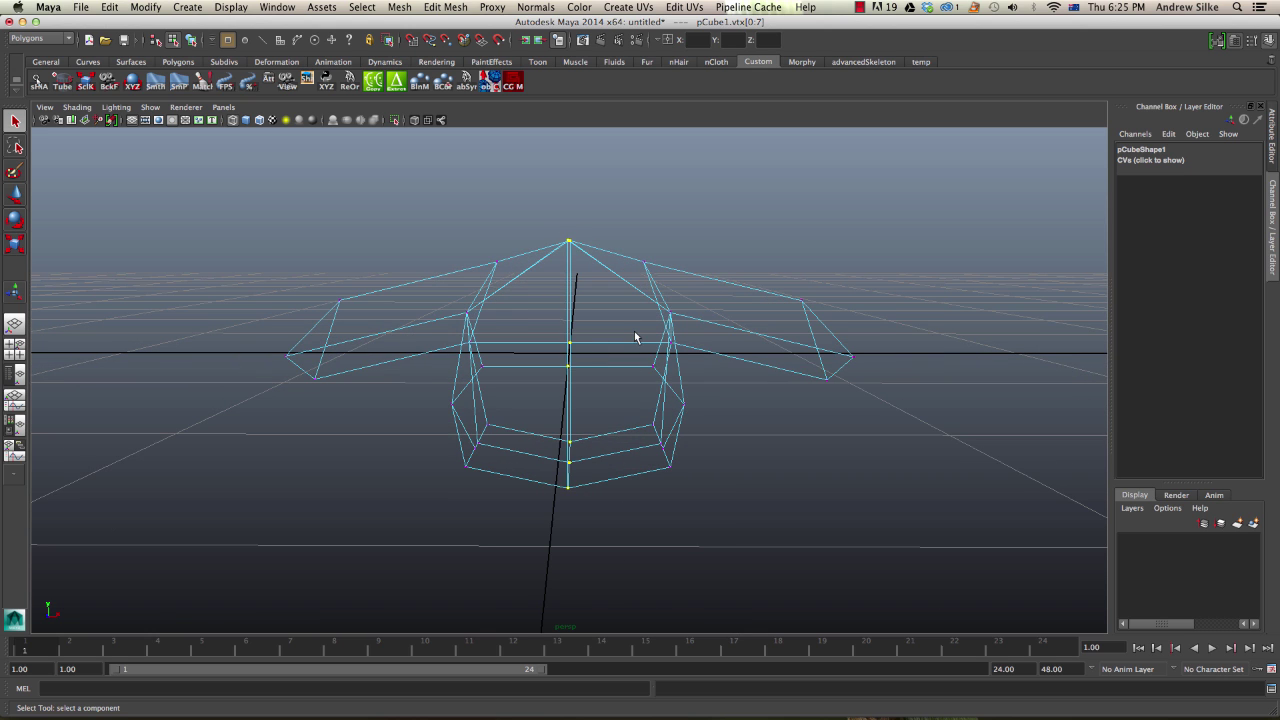
Move the edge between the right shoulder and the front face outward and down
key(F8)
key(5)
key(F10)
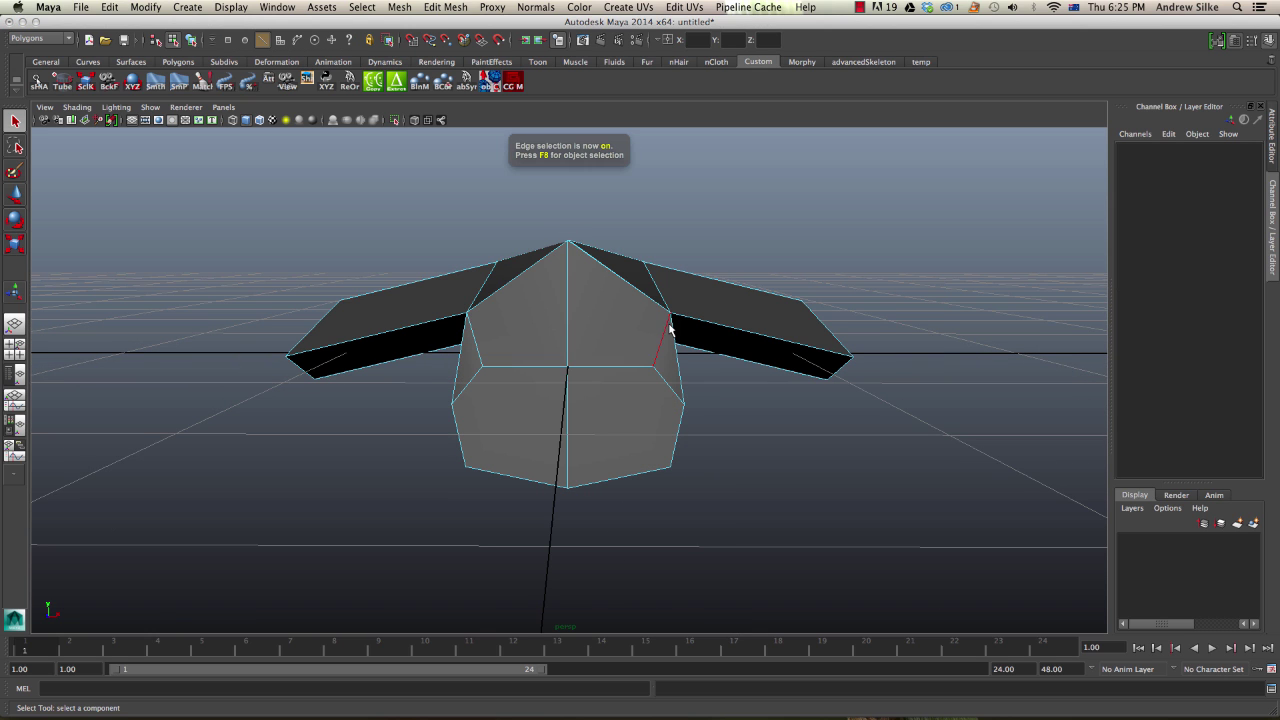
click(668, 334)
key(w)
drag(668, 338, 714, 368)
key(F8)
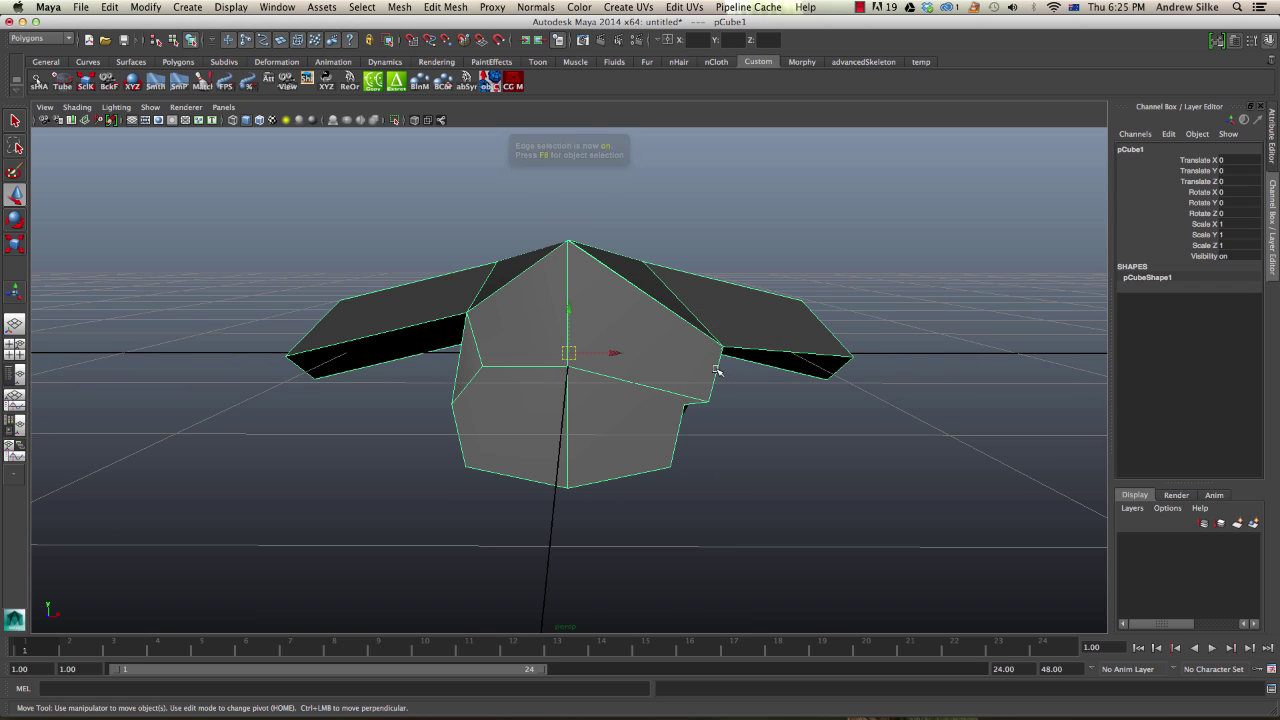
Mirror the reshaped right half of the mesh onto the left half and delete its construction history
alt+drag(824, 349, 803, 346)
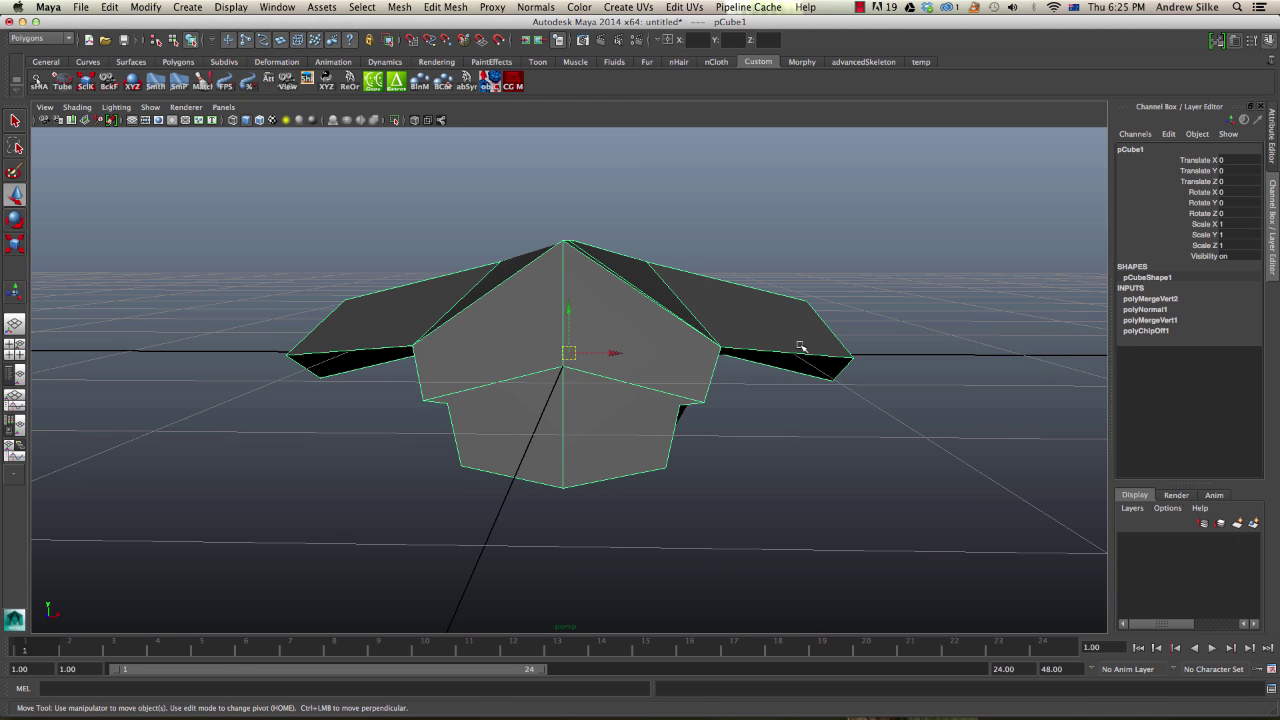
key(alt+shift+d)
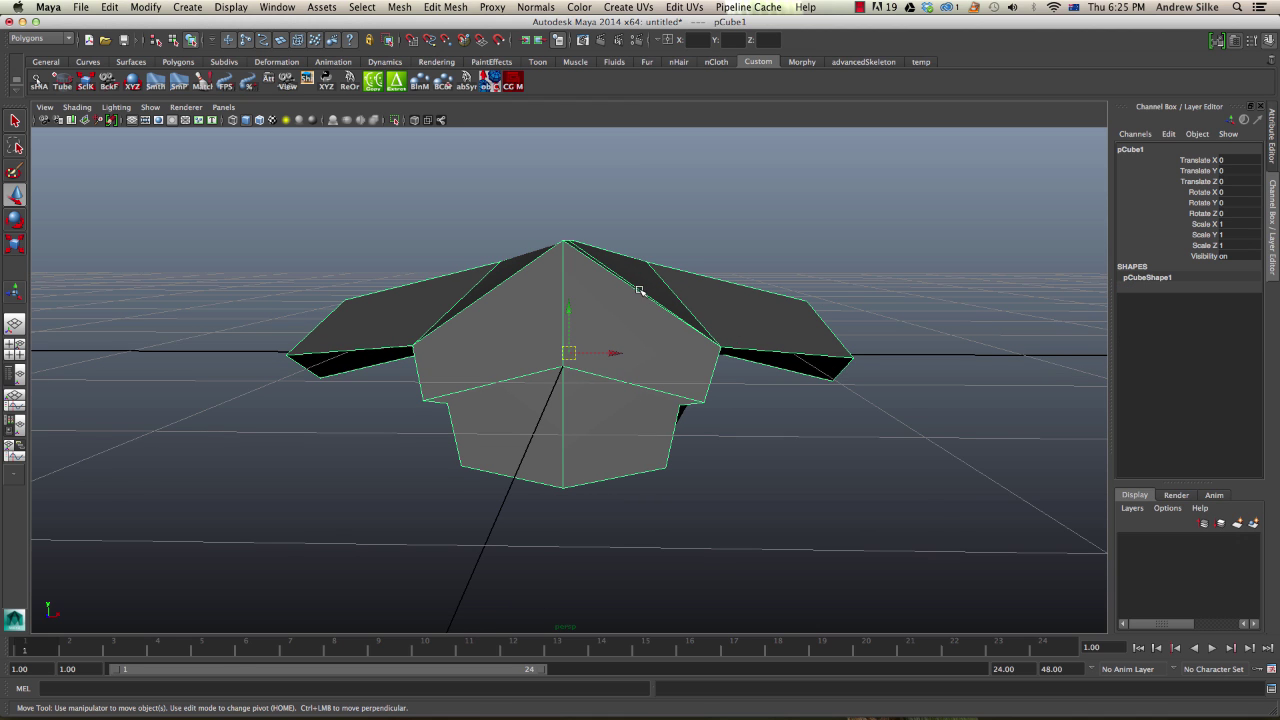
alt+drag(639, 290, 642, 296)
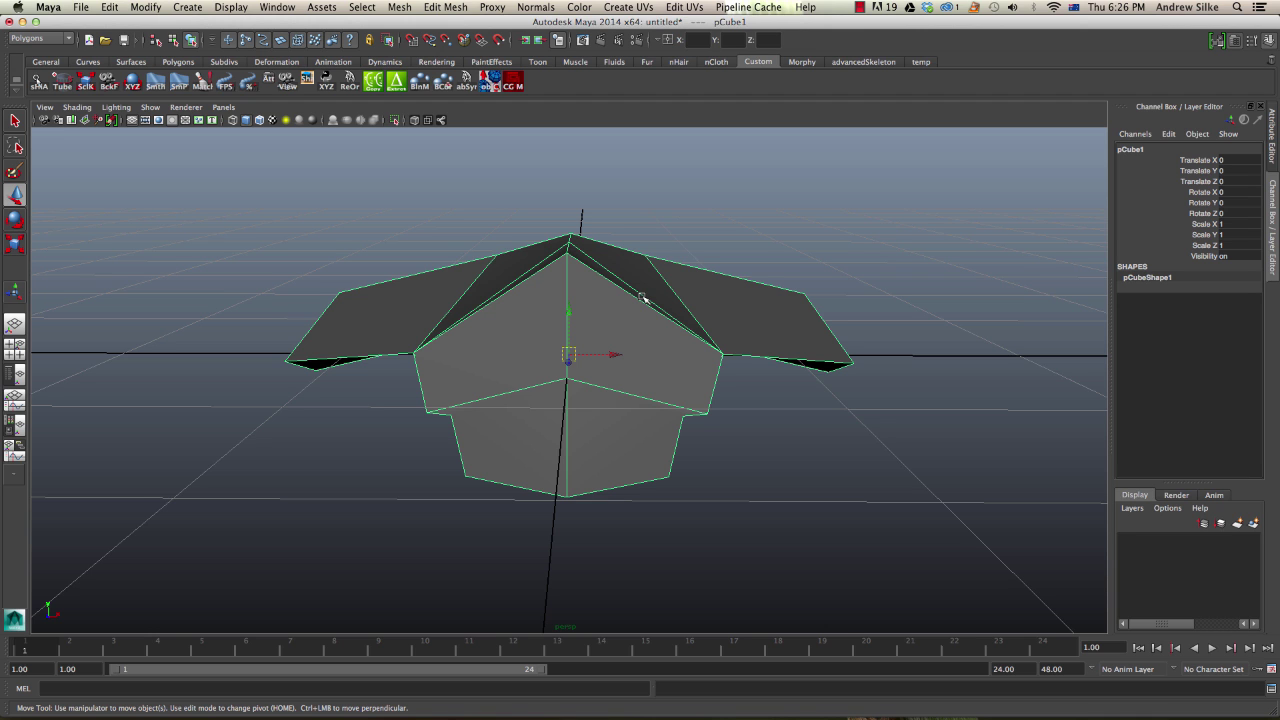
alt+drag(644, 297, 683, 286)
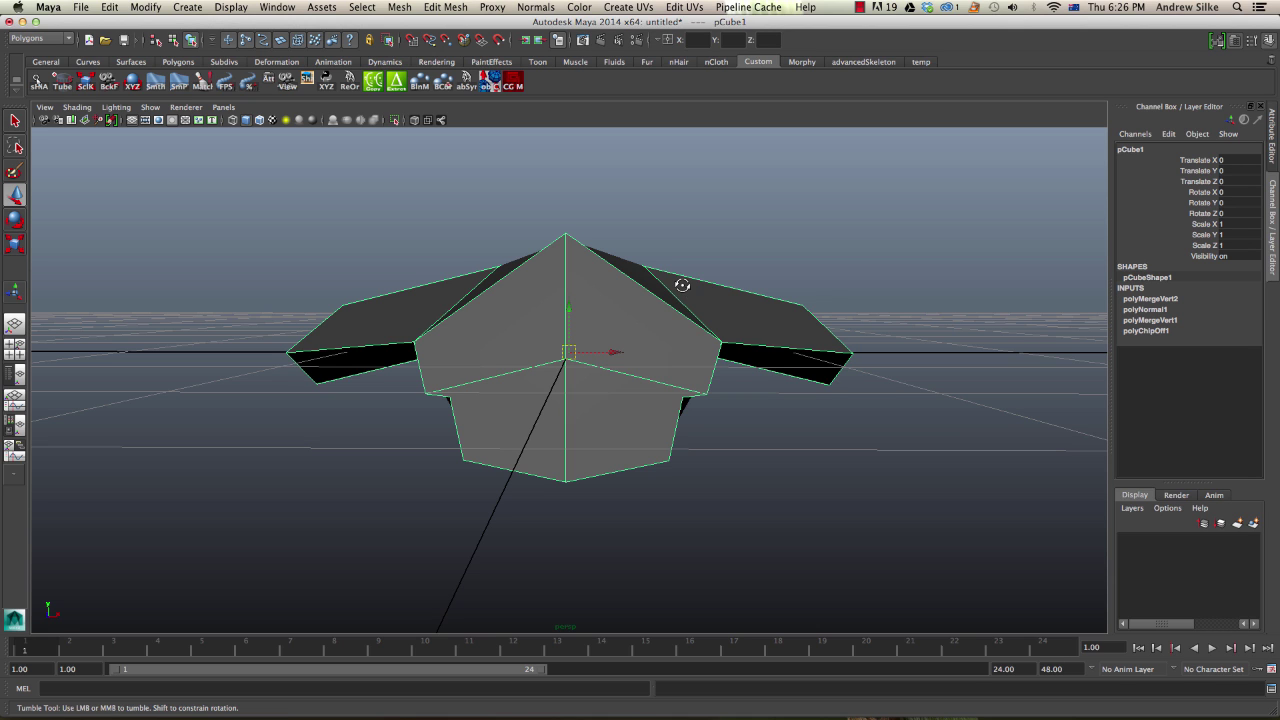
key(alt+shift+d)
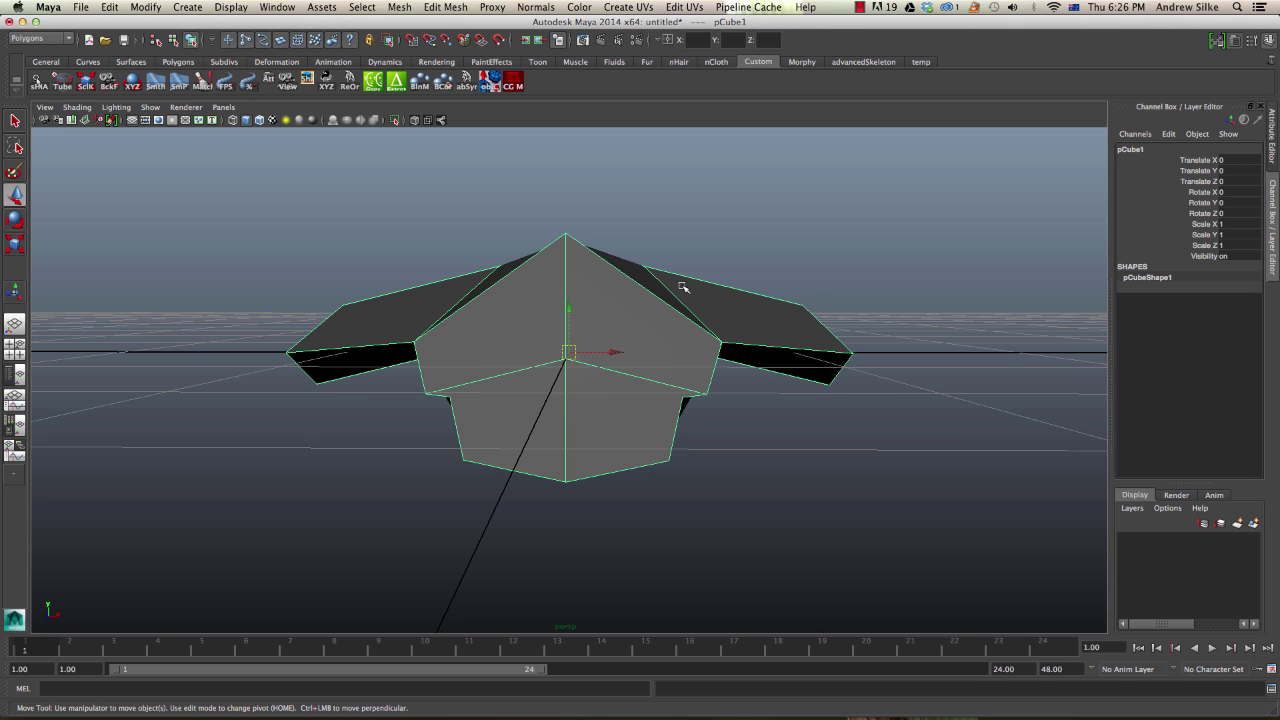
alt+drag(682, 287, 682, 295)
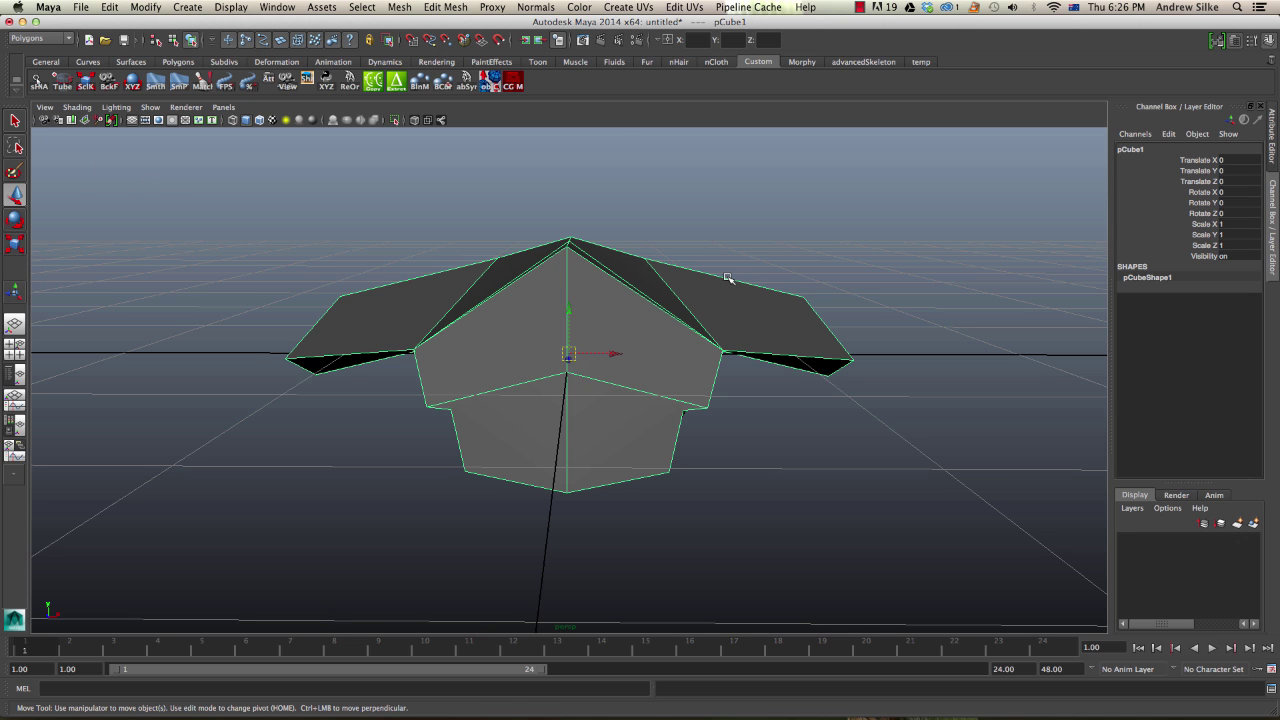
Select the three outer vertices of the right wing, enable Move tool reflection, and raise both wing tips together
key(F8)
drag(742, 283, 864, 402)
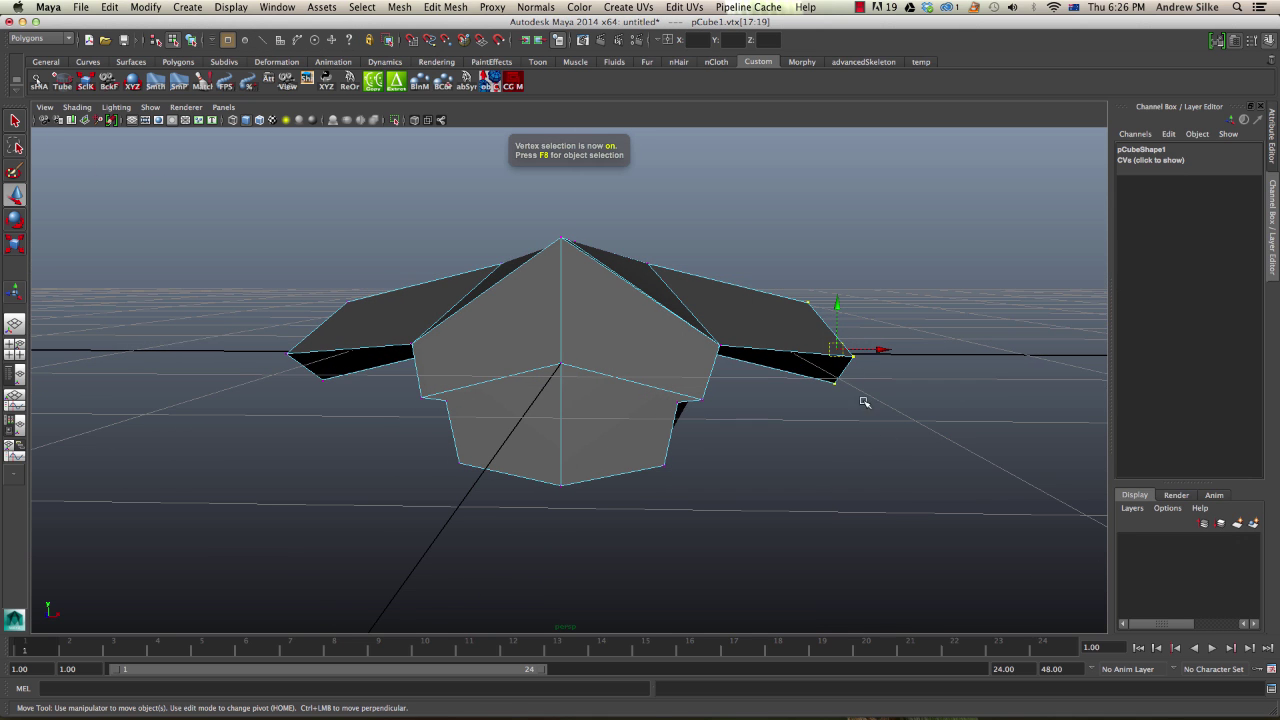
drag(838, 347, 809, 234)
key(z)
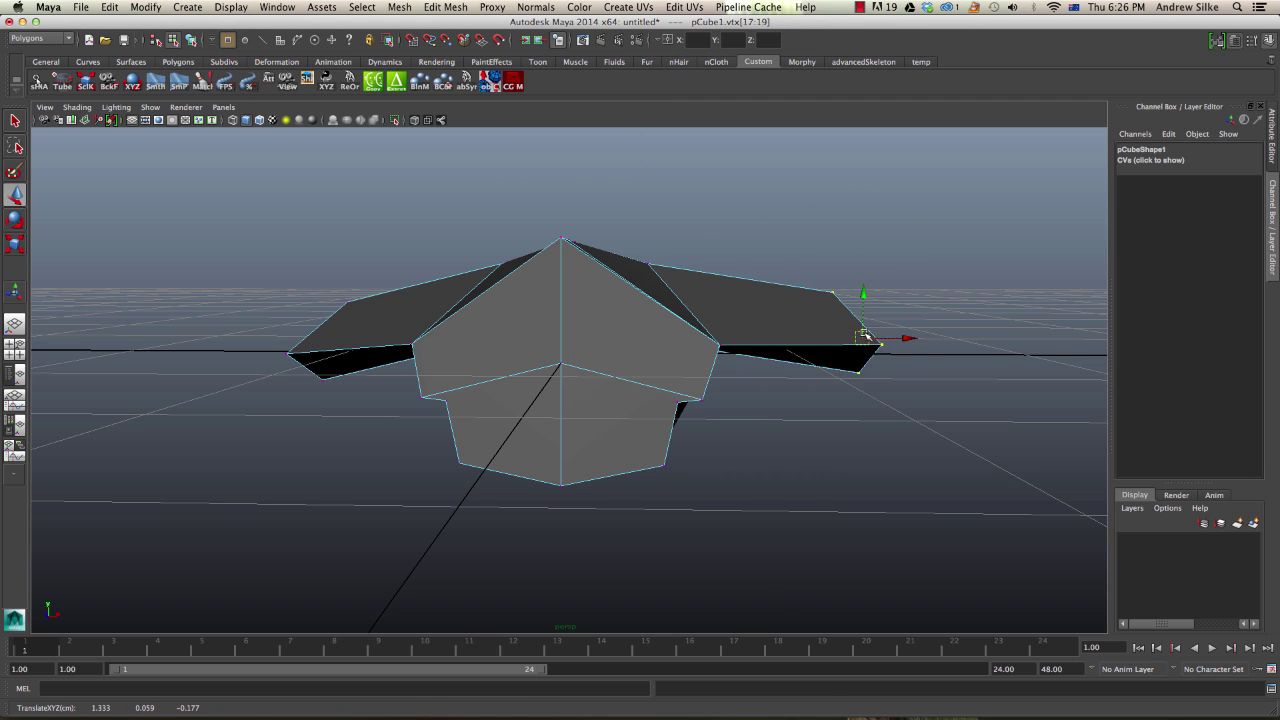
key(w)
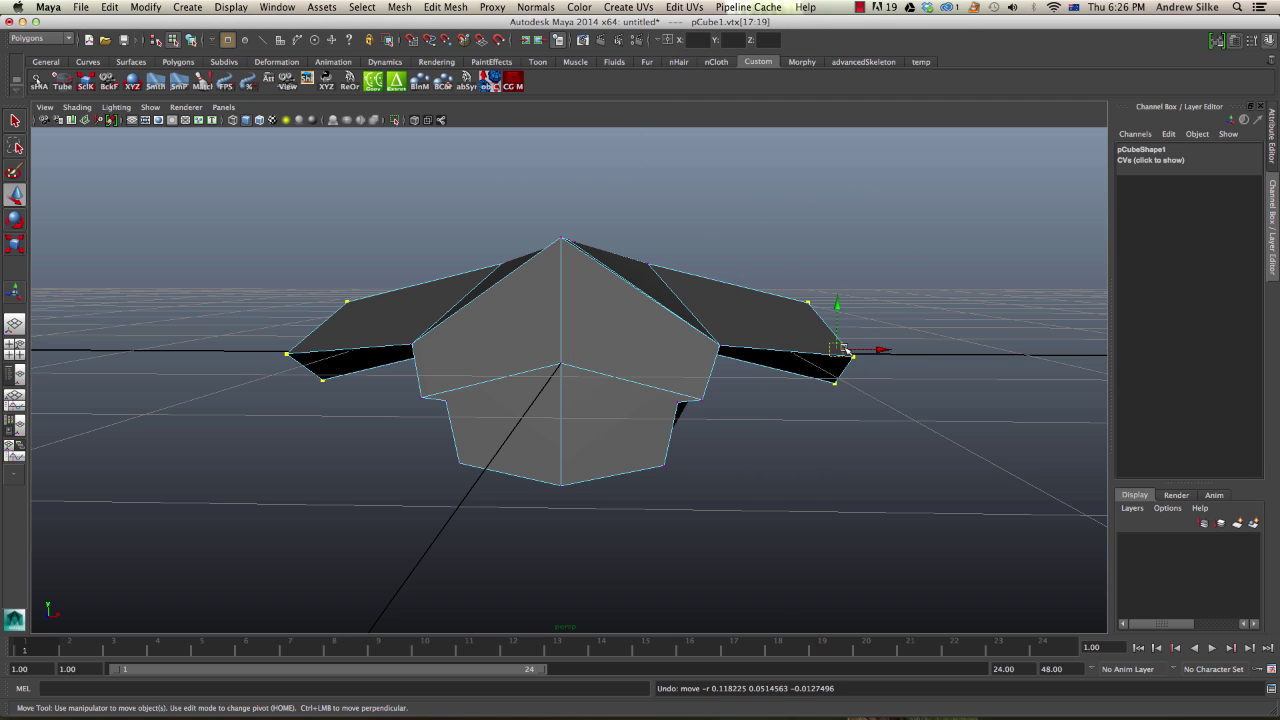
drag(848, 349, 837, 228)
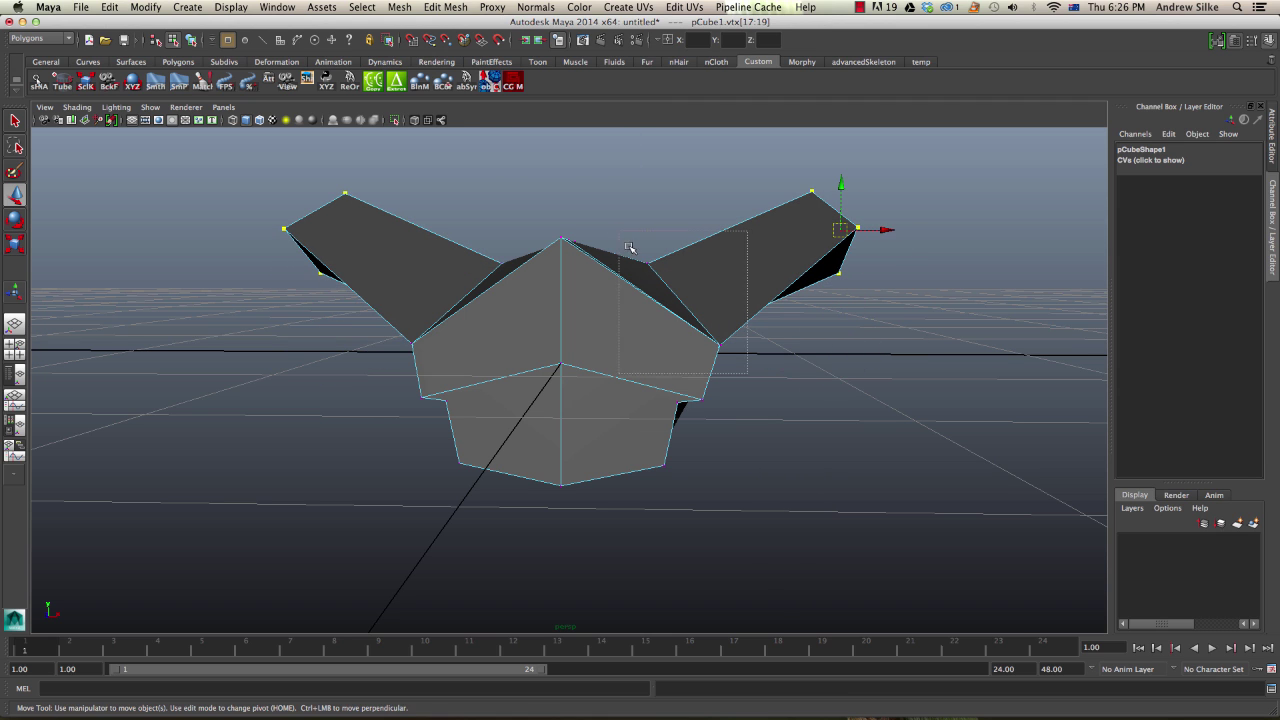
Move the vertices between the right wing and the body outward and up with reflection, then return to object mode
drag(628, 249, 721, 231)
alt+drag(594, 270, 594, 297)
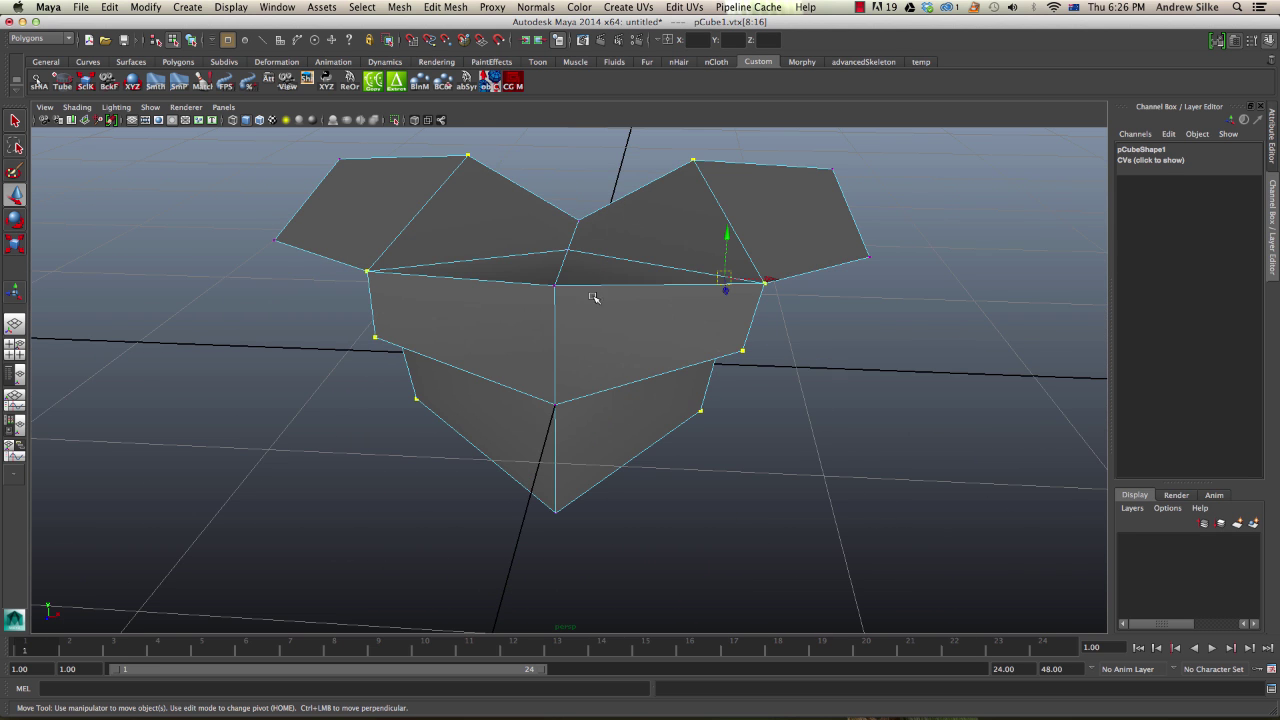
alt+drag(700, 327, 600, 328)
key(F8)
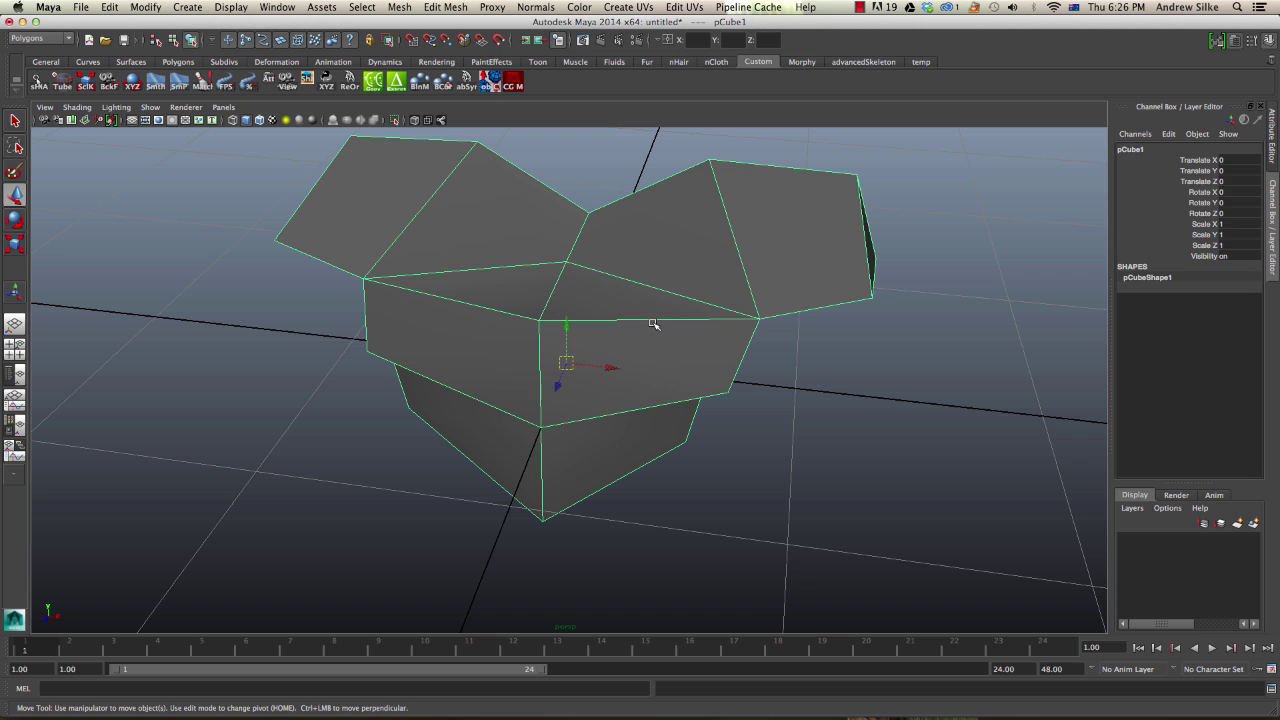
Split the right-hand top faces with a new edge from the front top edge to the wing's inner edge
key(g)
click(652, 320)
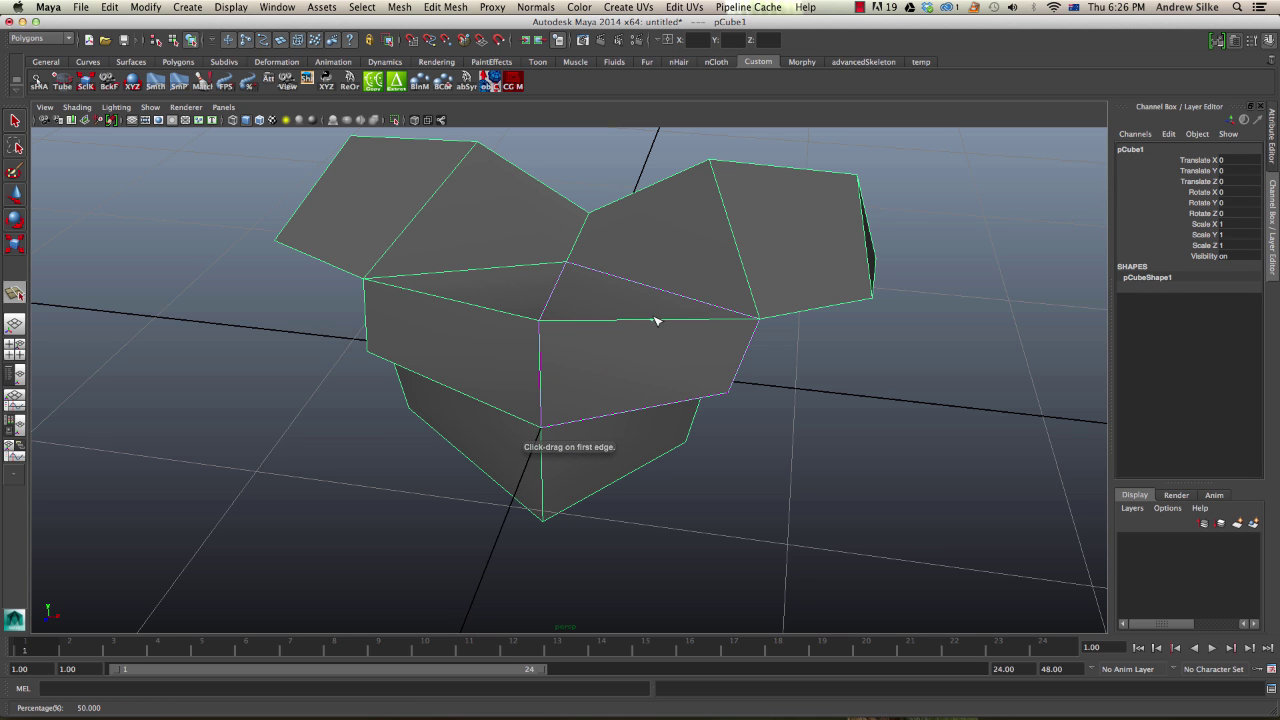
click(744, 267)
key(Return)
alt+drag(744, 267, 823, 240)
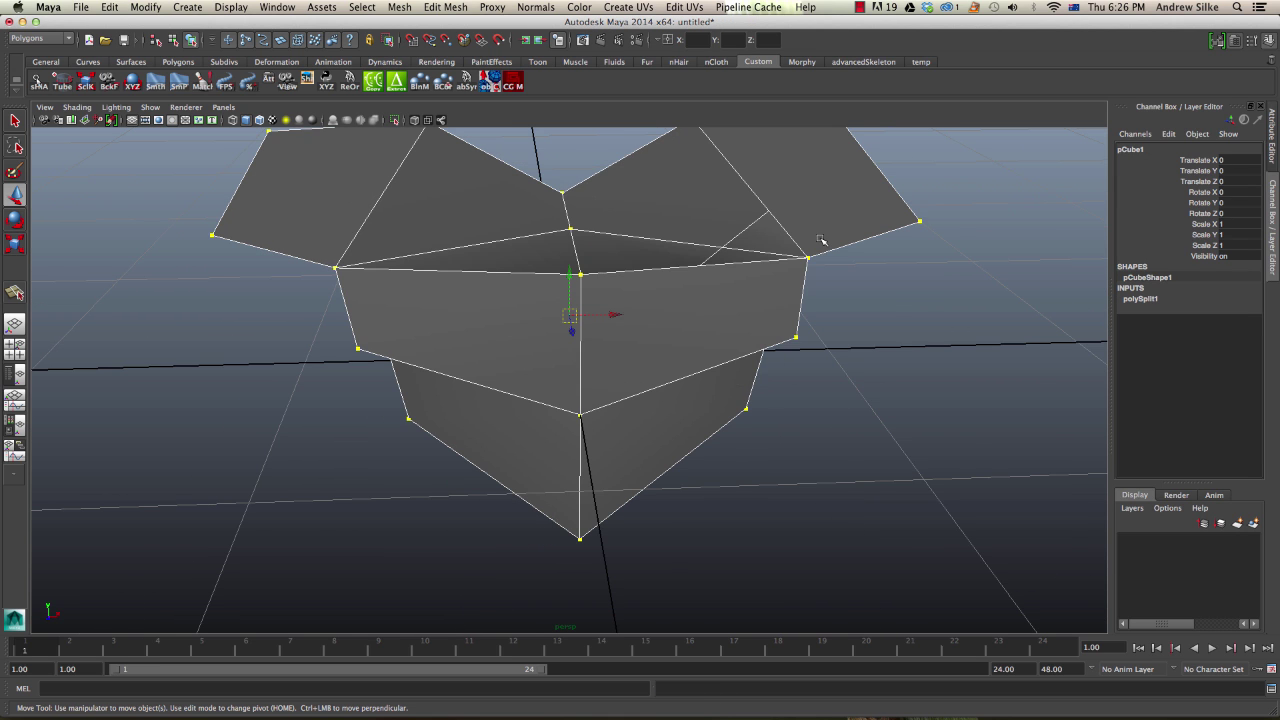
Raise the new vertex in the middle of the split edge on the right side of the mesh
key(F8)
key(w)
click(724, 247)
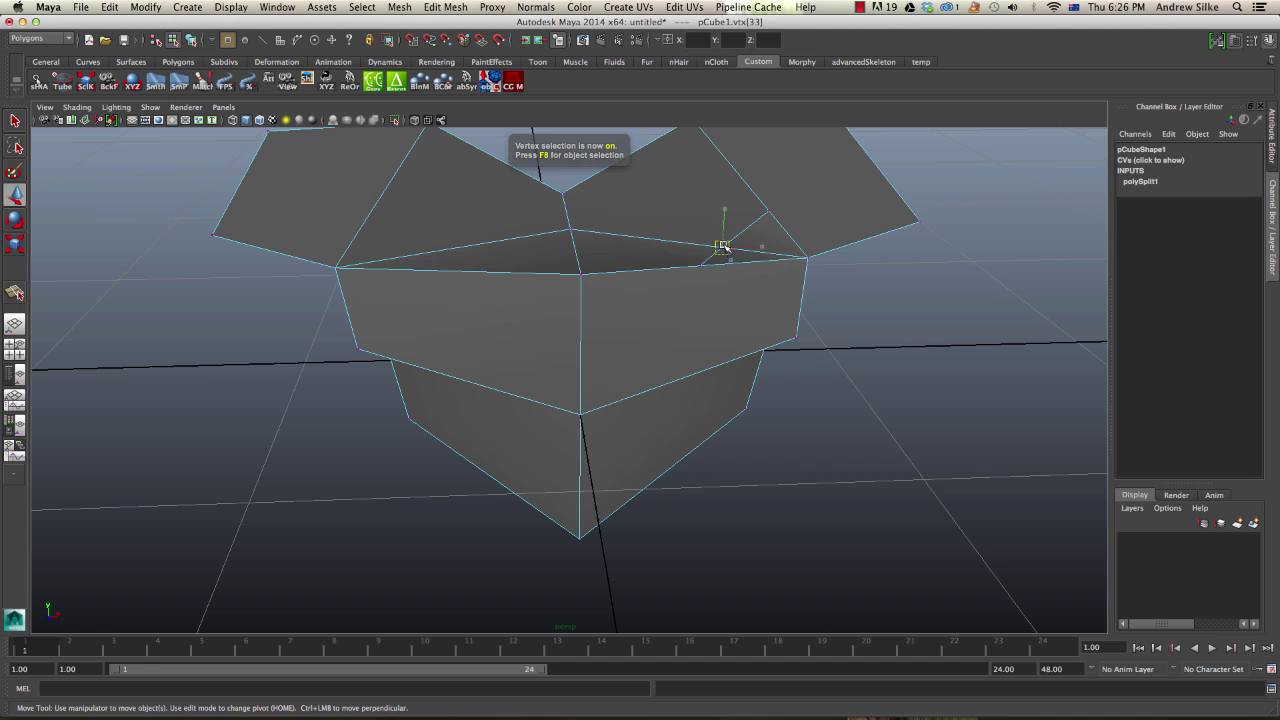
drag(724, 247, 712, 199)
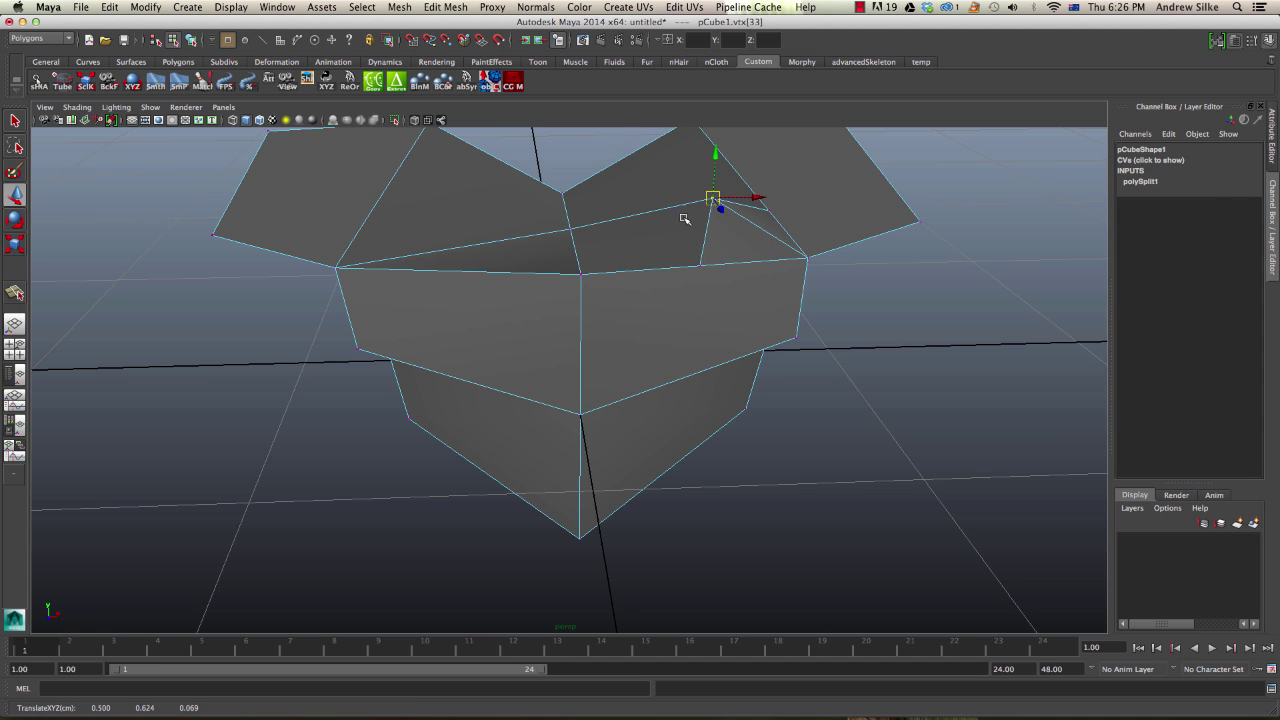
Mirror the new split and raised vertex from the right side of the mesh to the left
key(F8)
key(ctrl+m)
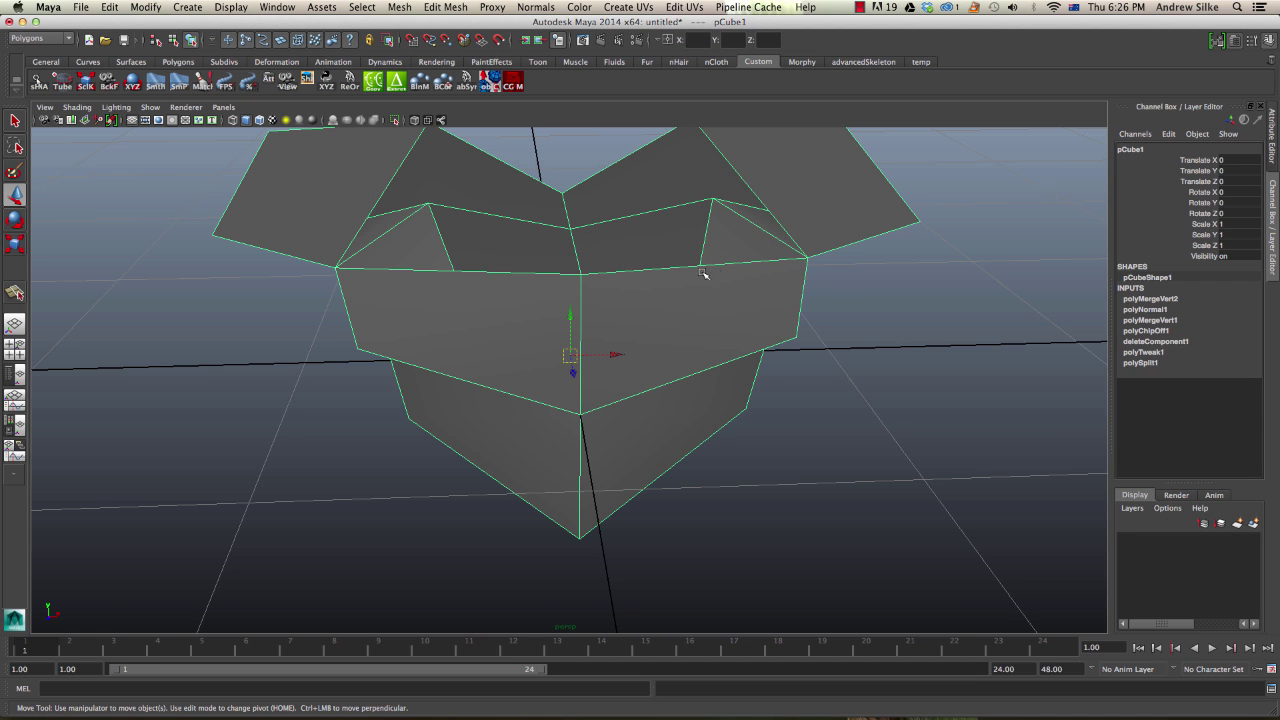
mouse_move(702, 271)
alt+mouse_down()
mouse_move(577, 233)
mouse_move(692, 232)
mouse_move(689, 283)
mouse_move(716, 270)
alt+mouse_up()
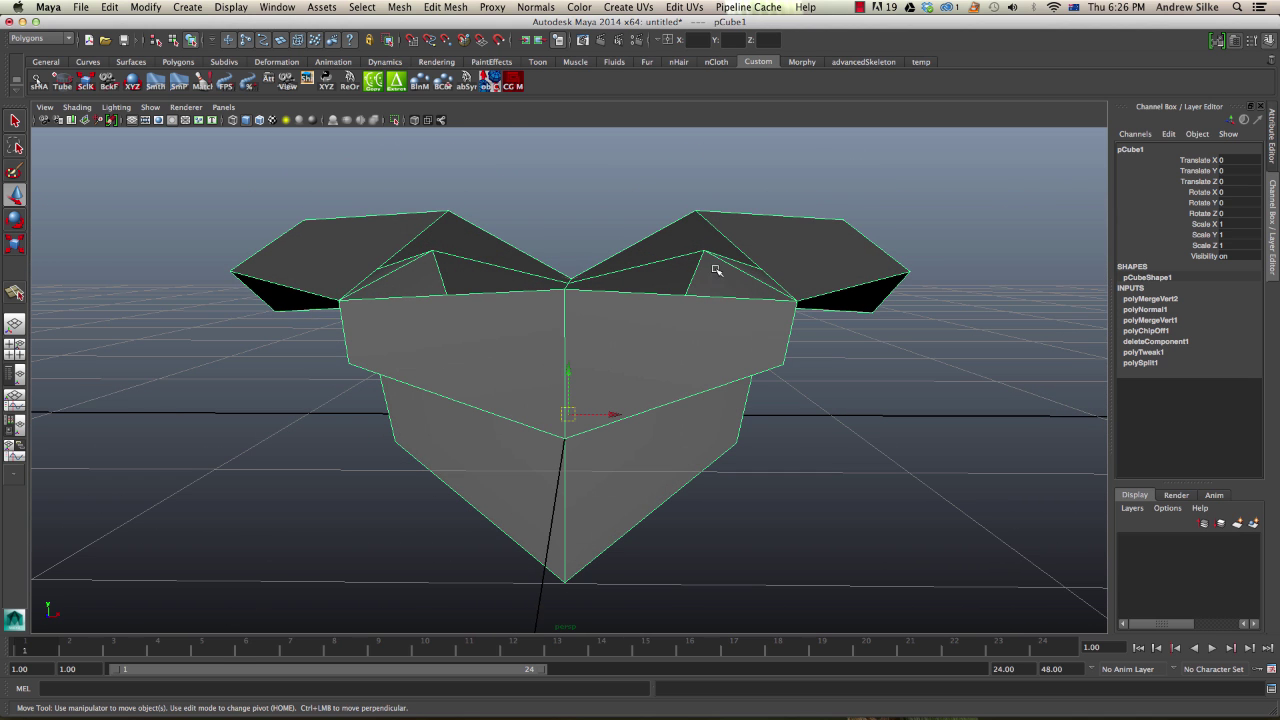
Select the vertices of the right wing and upper side and move them outward with reflection
key(F9)
drag(703, 195, 970, 408)
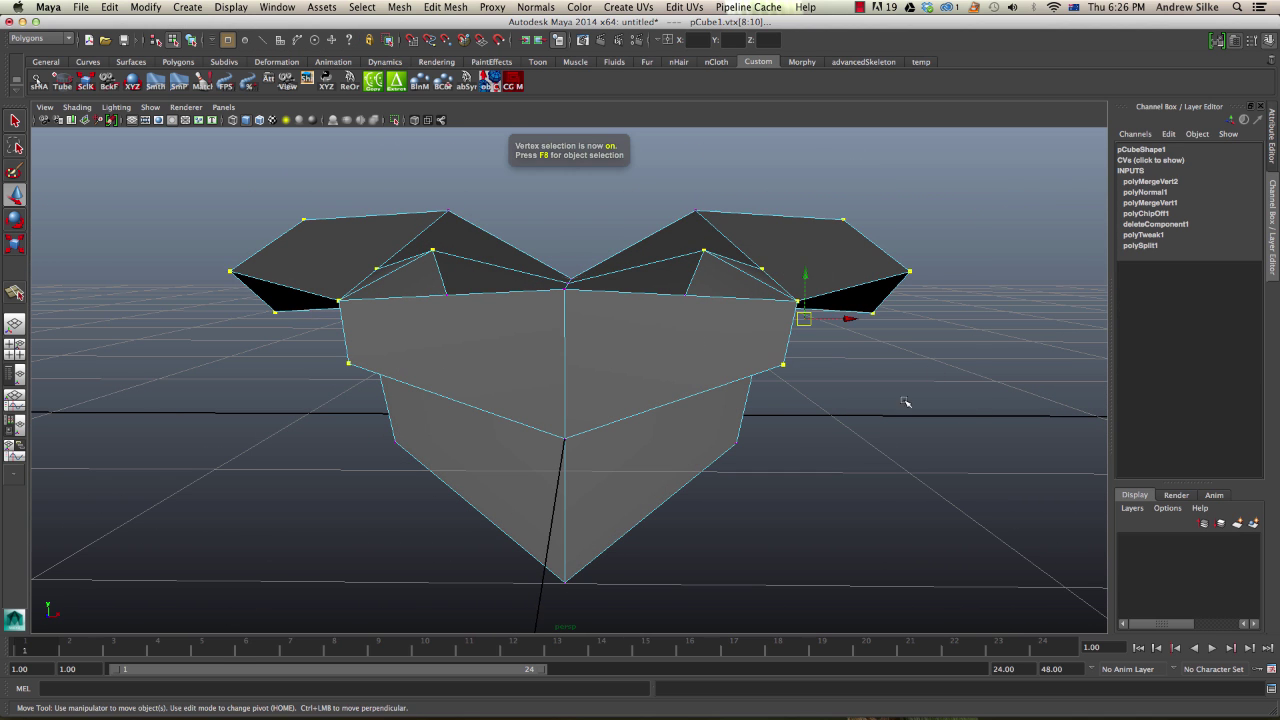
alt+drag(794, 332, 831, 344)
Open the Move tool settings, switch Reflection off and on again, and close the settings
double_click(19, 198)
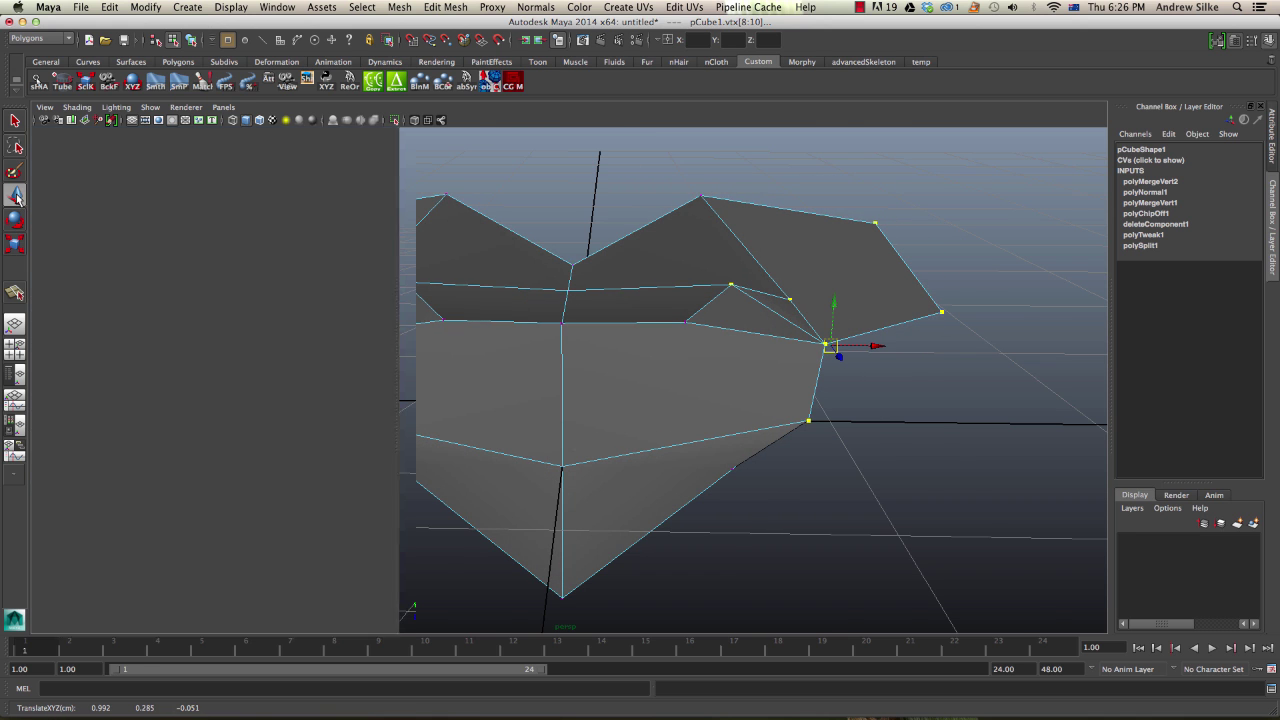
drag(385, 279, 385, 474)
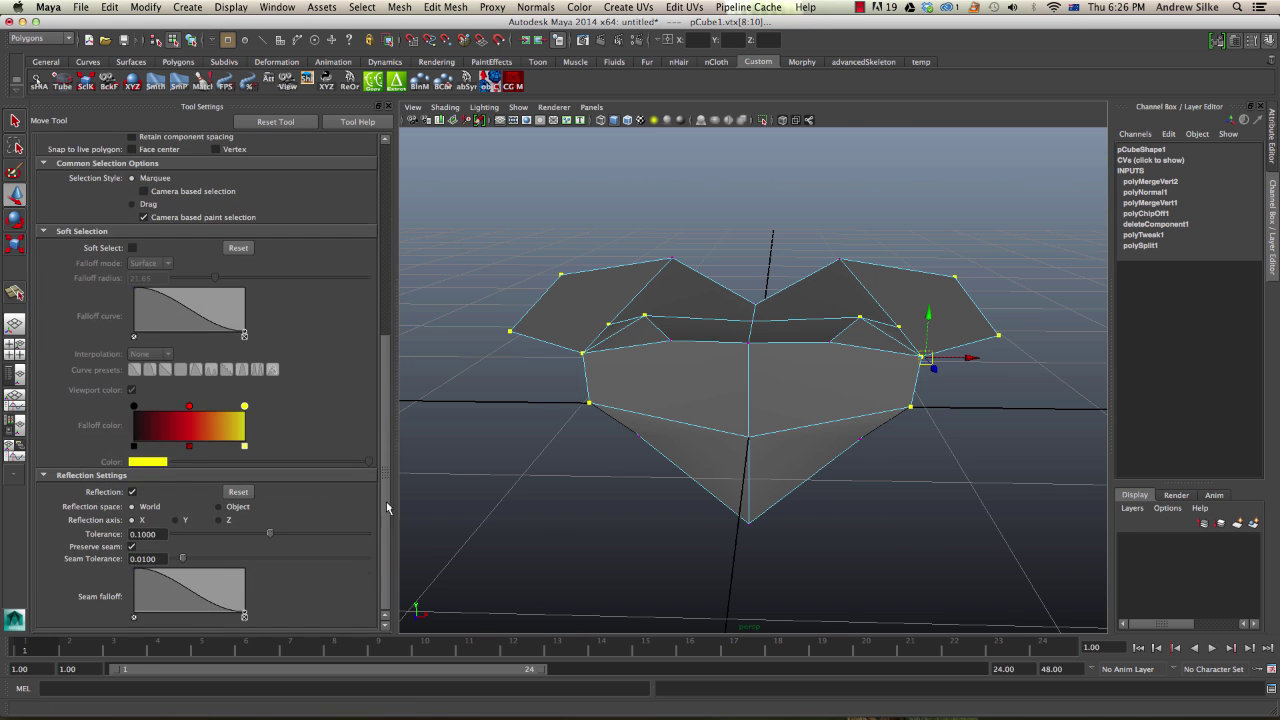
click(132, 492)
click(132, 492)
click(389, 107)
Delete the modelled object and create a new default polygon cube at the origin
alt+drag(437, 174, 583, 191)
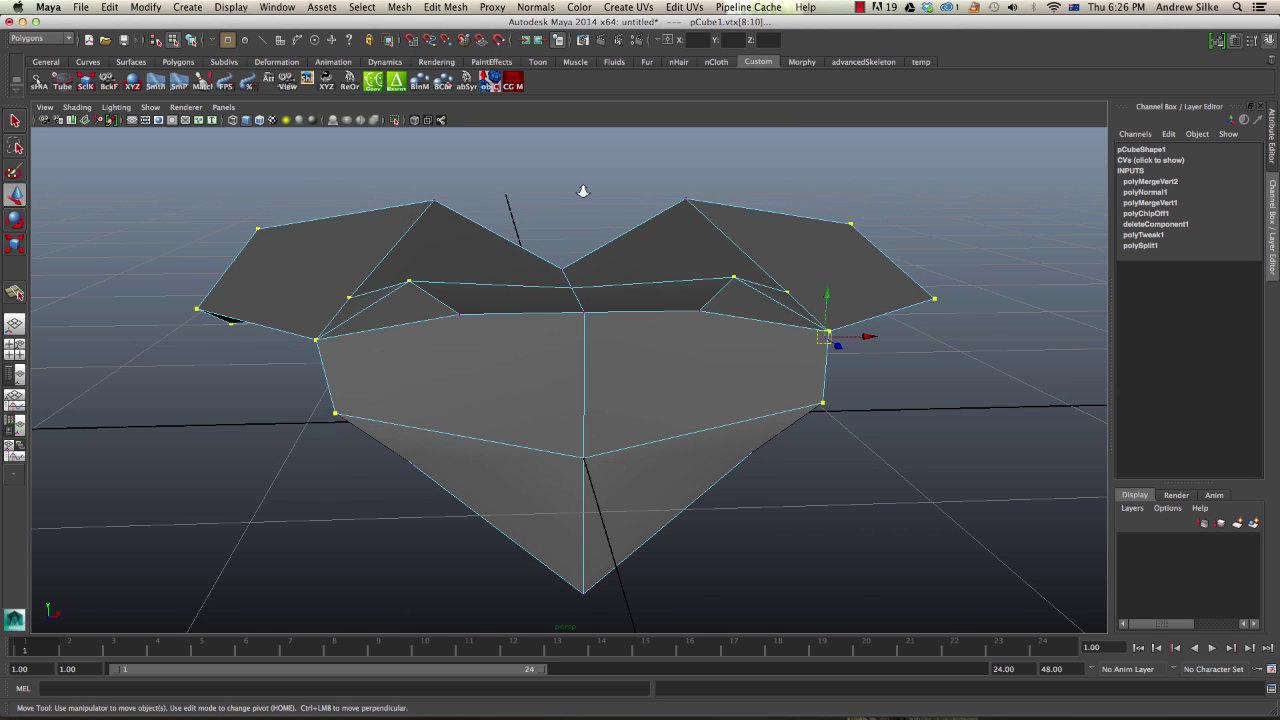
alt+right_drag(583, 191, 543, 209)
key(F8)
alt+drag(543, 209, 733, 217)
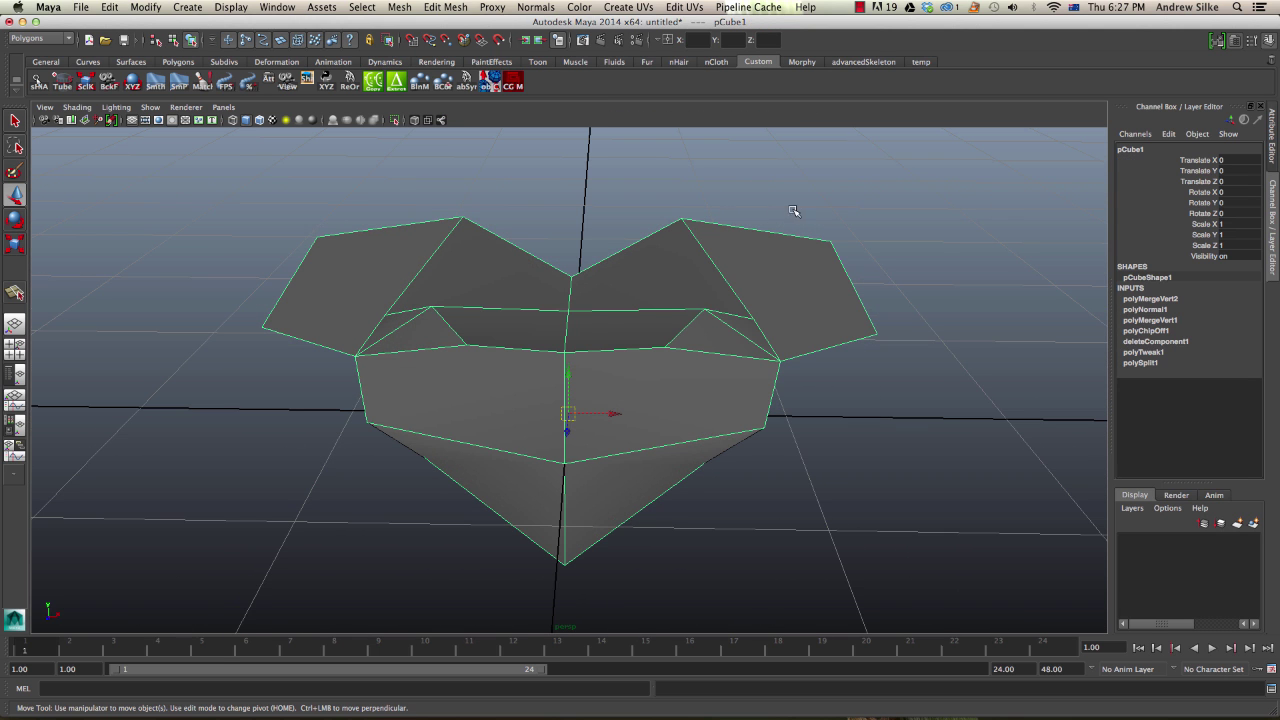
key(Delete)
key(g)
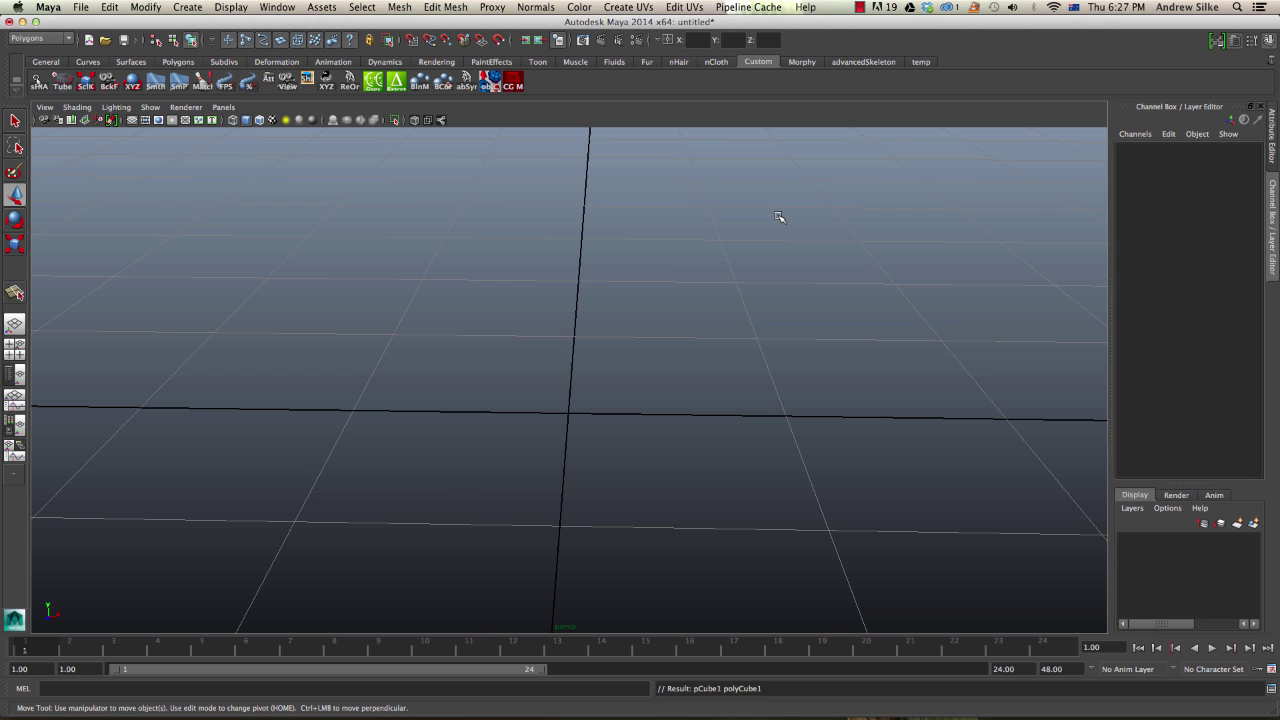
alt+right_drag(779, 218, 475, 255)
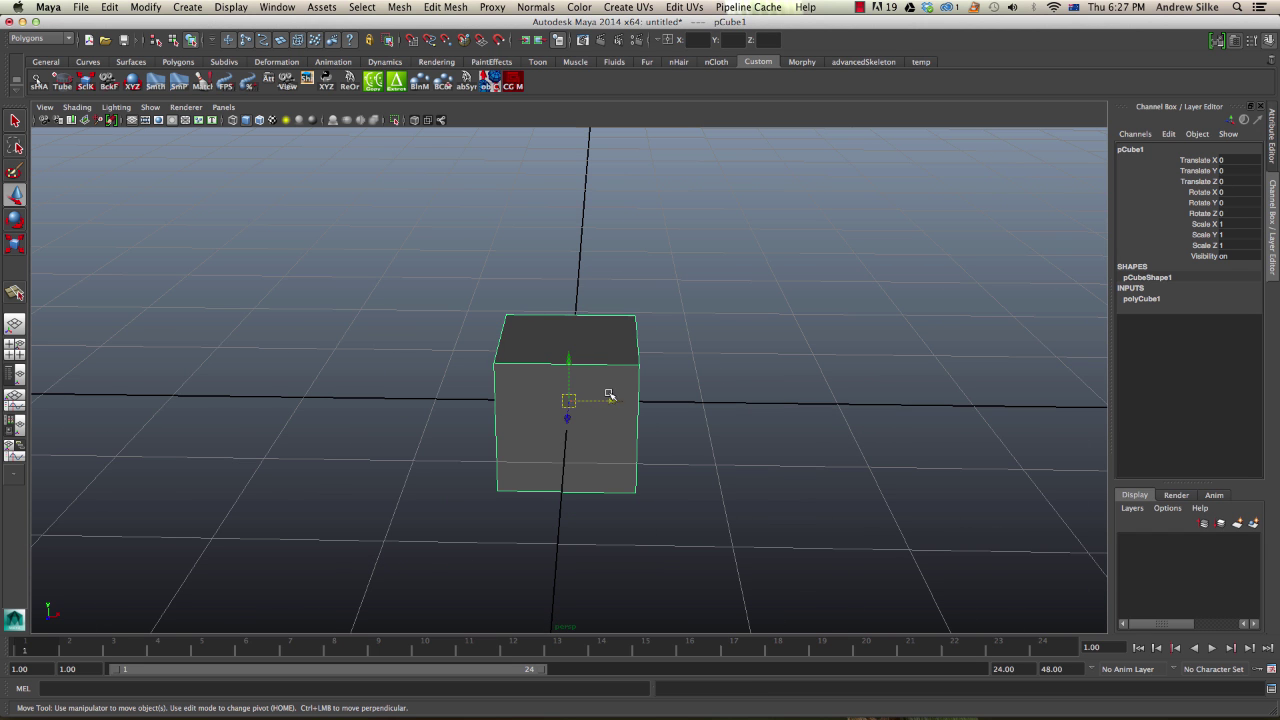
Move the new cube along the X axis to about 2.727
drag(610, 395, 979, 397)
mouse_move(574, 497)
alt+mouse_down()
mouse_move(581, 438)
mouse_move(574, 491)
alt+mouse_up()
alt+right_drag(588, 519, 607, 411)
alt+middle_drag(677, 422, 626, 323)
alt+right_drag(626, 323, 620, 343)
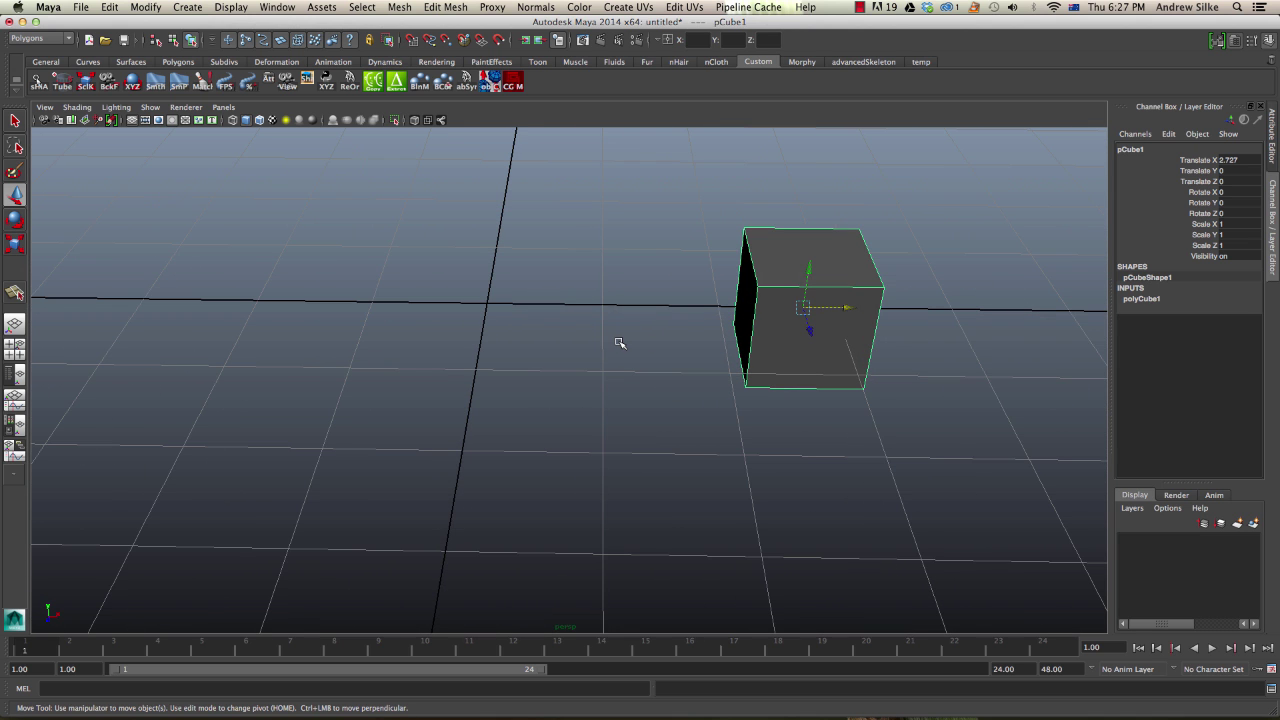
Group the cube, leaving the group's pivot at the world origin
key(ctrl+g)
alt+drag(586, 349, 569, 338)
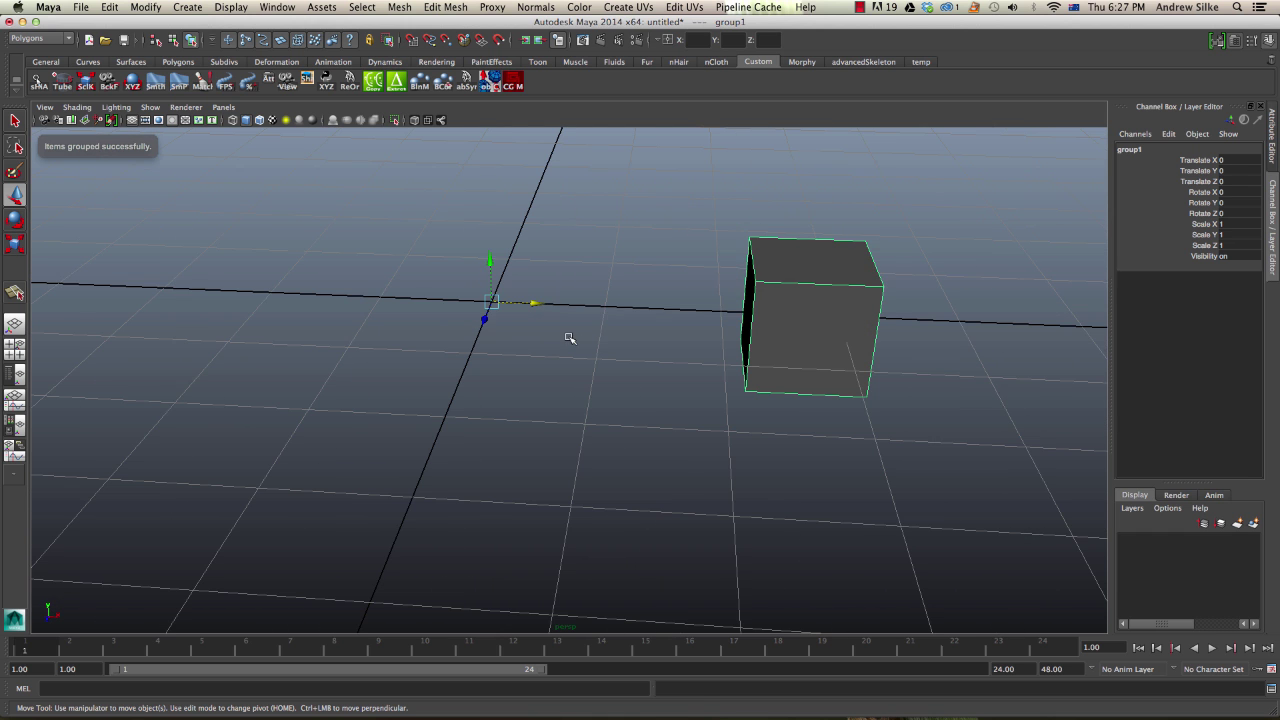
key(Down)
alt+drag(689, 326, 726, 326)
Duplicate the cube's group and set the duplicate's Scale X to -1 to mirror it across the origin
key(ctrl+g)
key(ctrl+g)
click(1232, 227)
click(1232, 224)
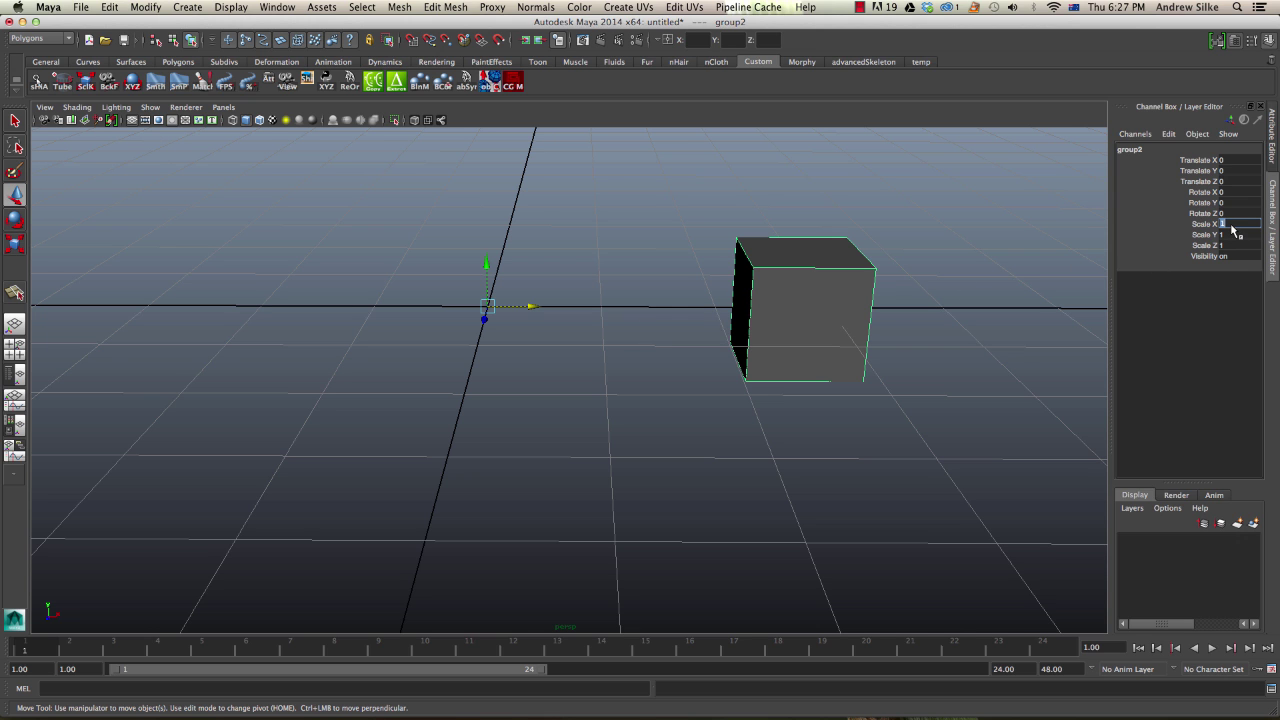
key(Return)
alt+right_drag(951, 334, 497, 494)
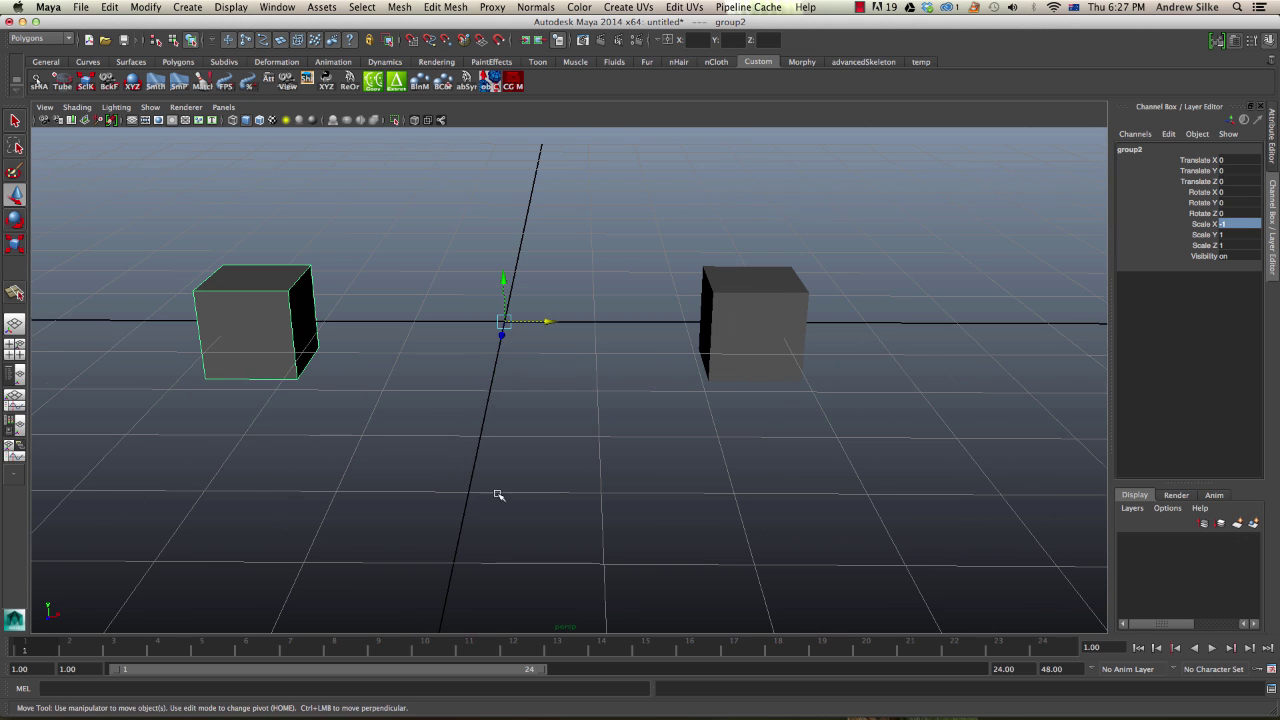
Select the original and mirrored cubes and delete them together with their parent groups
click(754, 361)
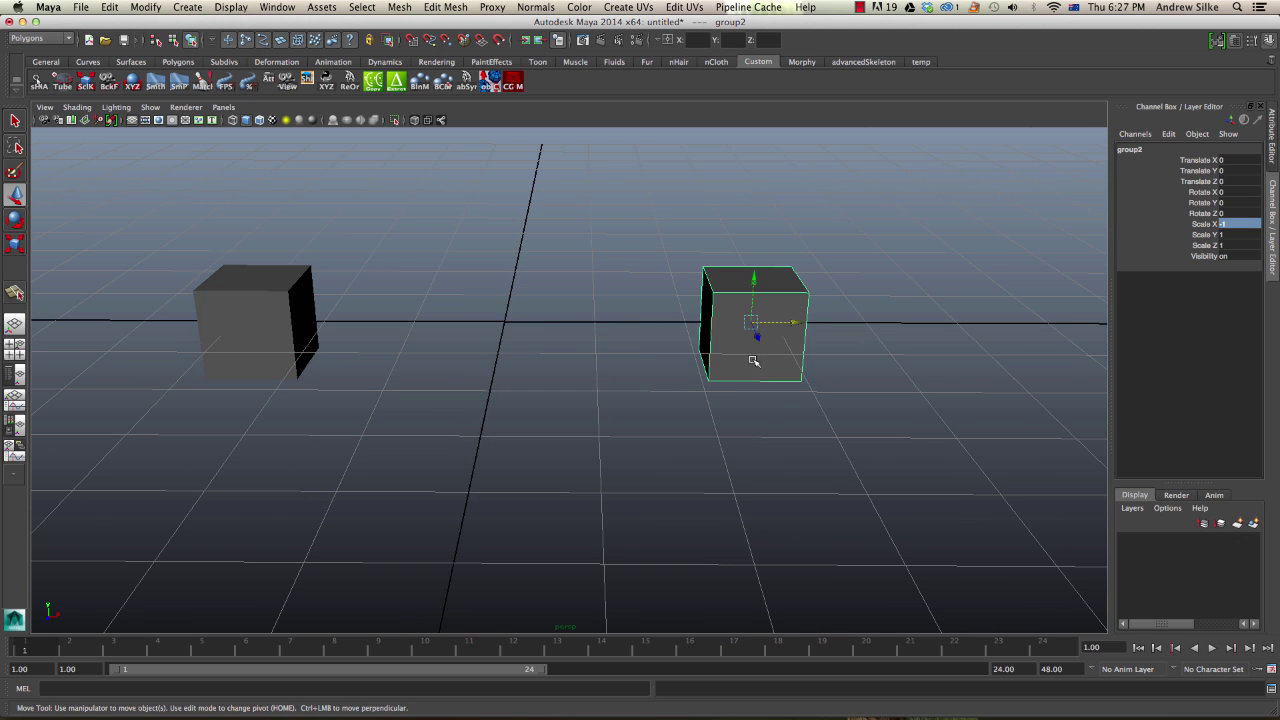
click(234, 269)
mouse_move(360, 349)
alt+mouse_down()
mouse_move(274, 357)
mouse_move(349, 356)
mouse_move(355, 331)
alt+mouse_up()
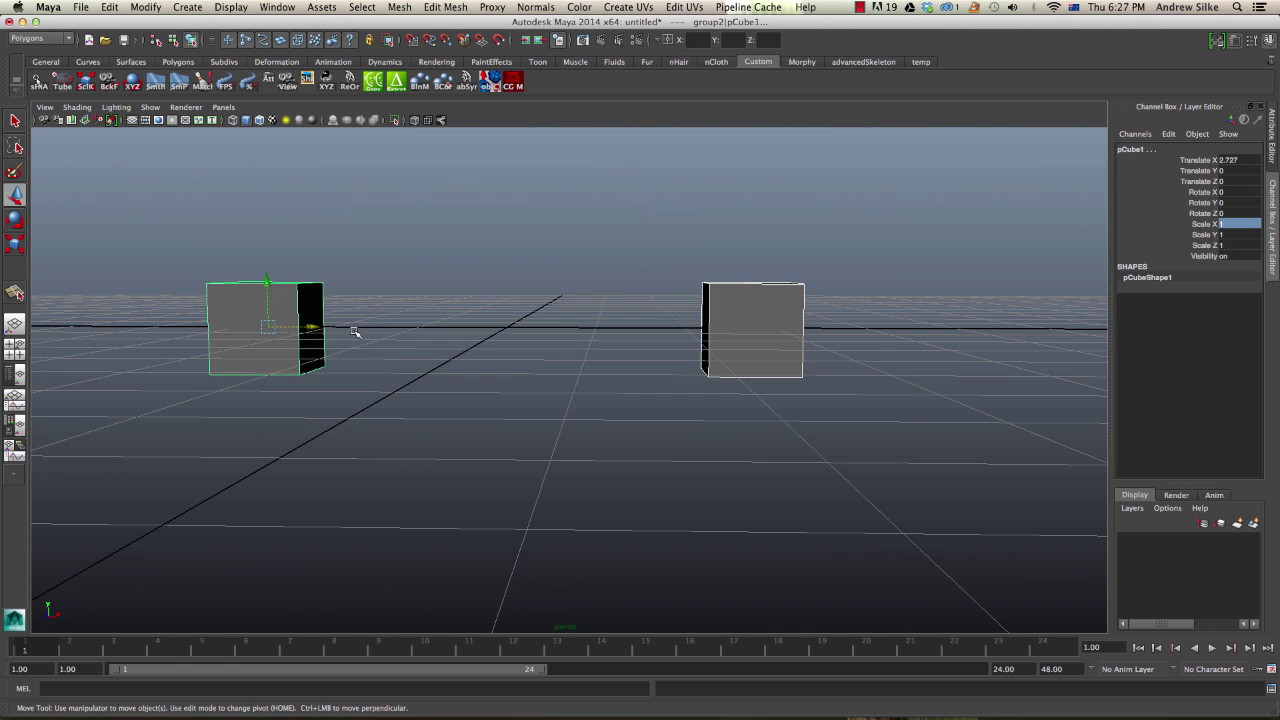
alt+middle_drag(594, 314, 714, 349)
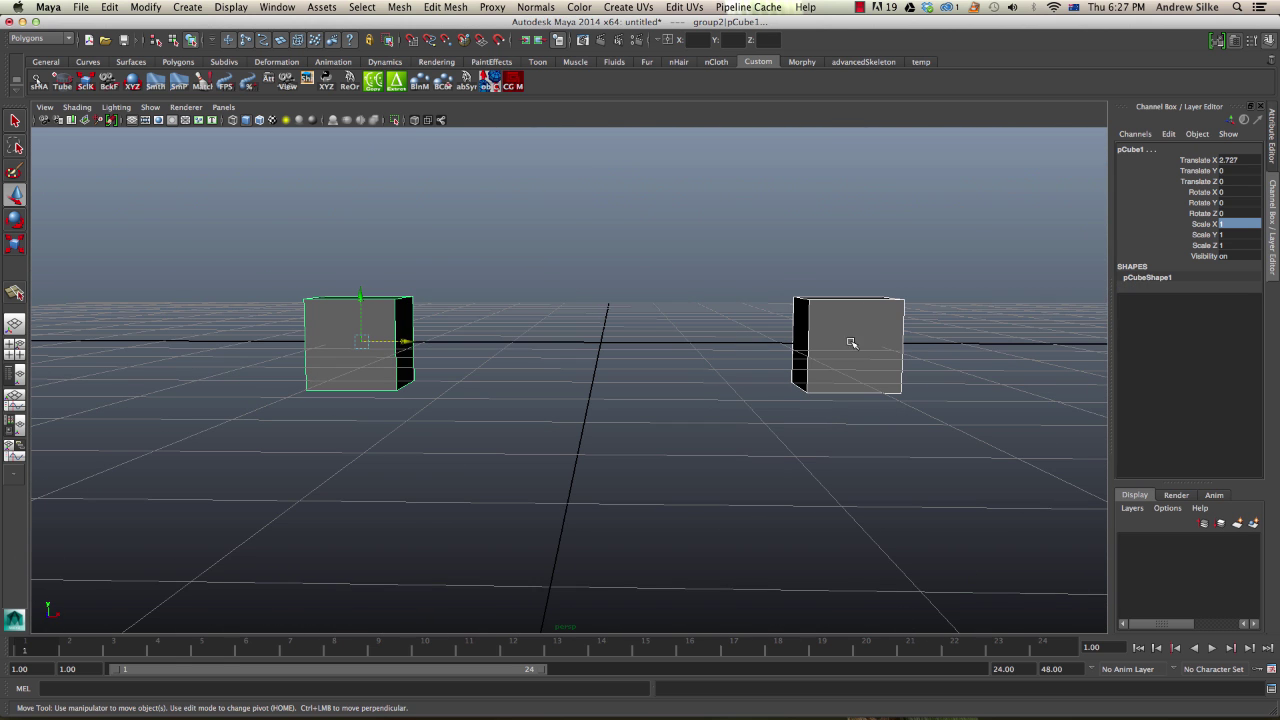
alt+right_drag(834, 320, 414, 265)
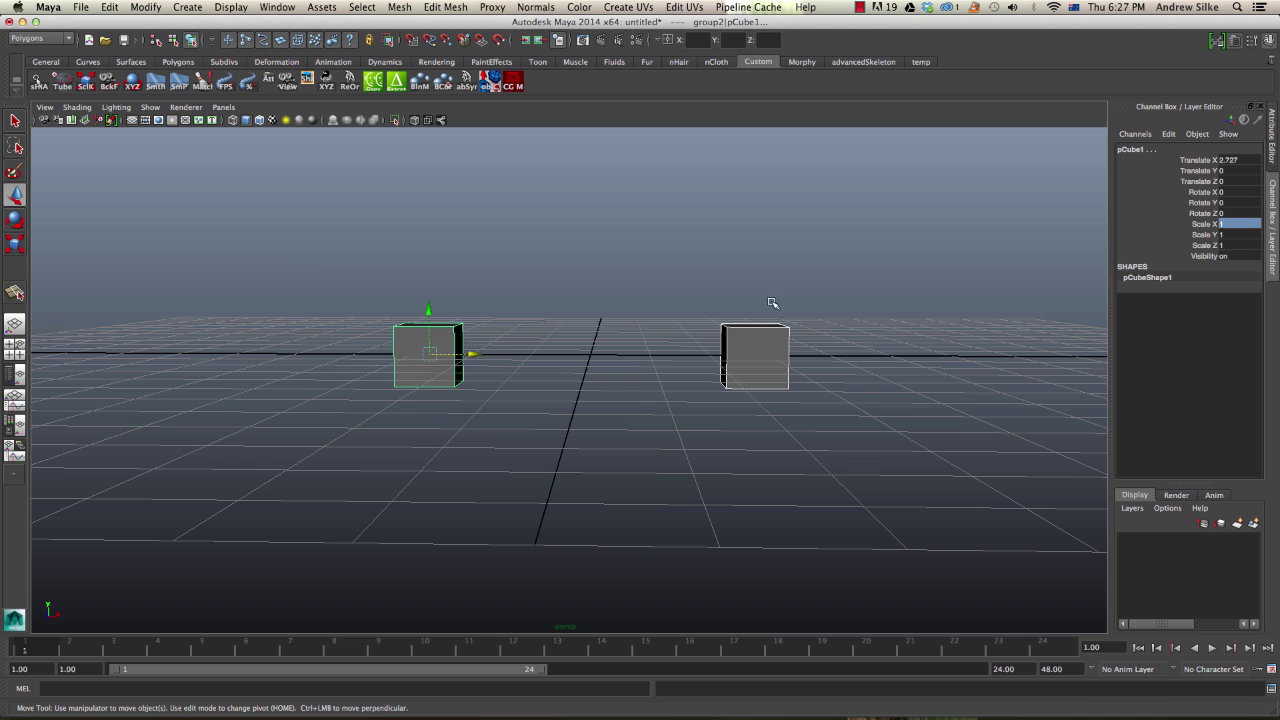
click(768, 382)
click(428, 370)
alt+drag(719, 350, 690, 351)
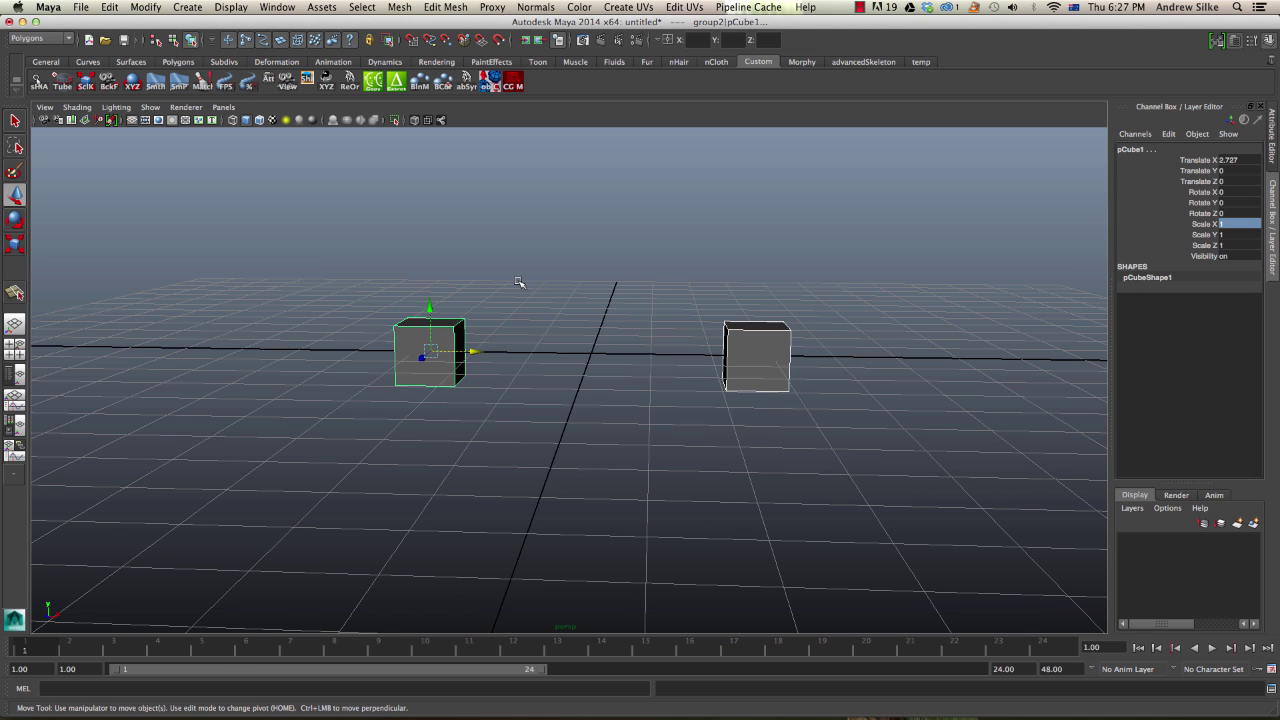
key(Up)
key(Delete)
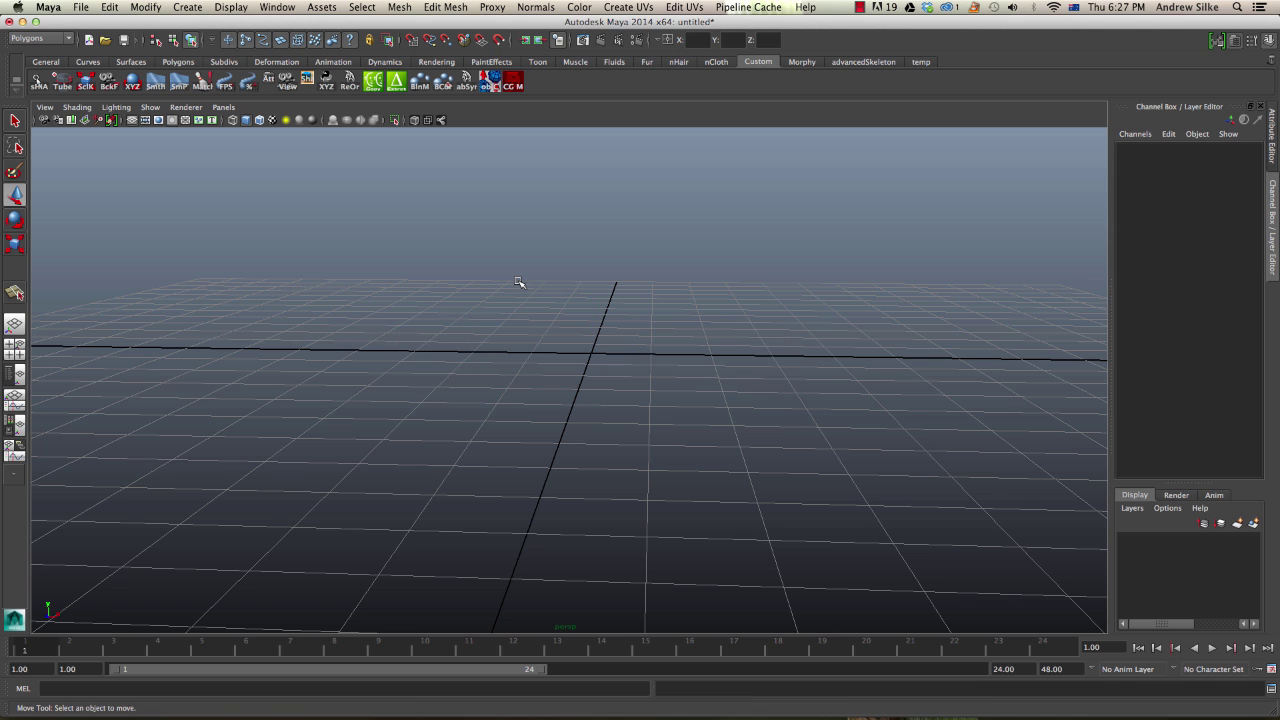
Undo the deletion of the two mirrored cubes and try moving an upper corner vertex of the original cube
alt+drag(518, 283, 582, 286)
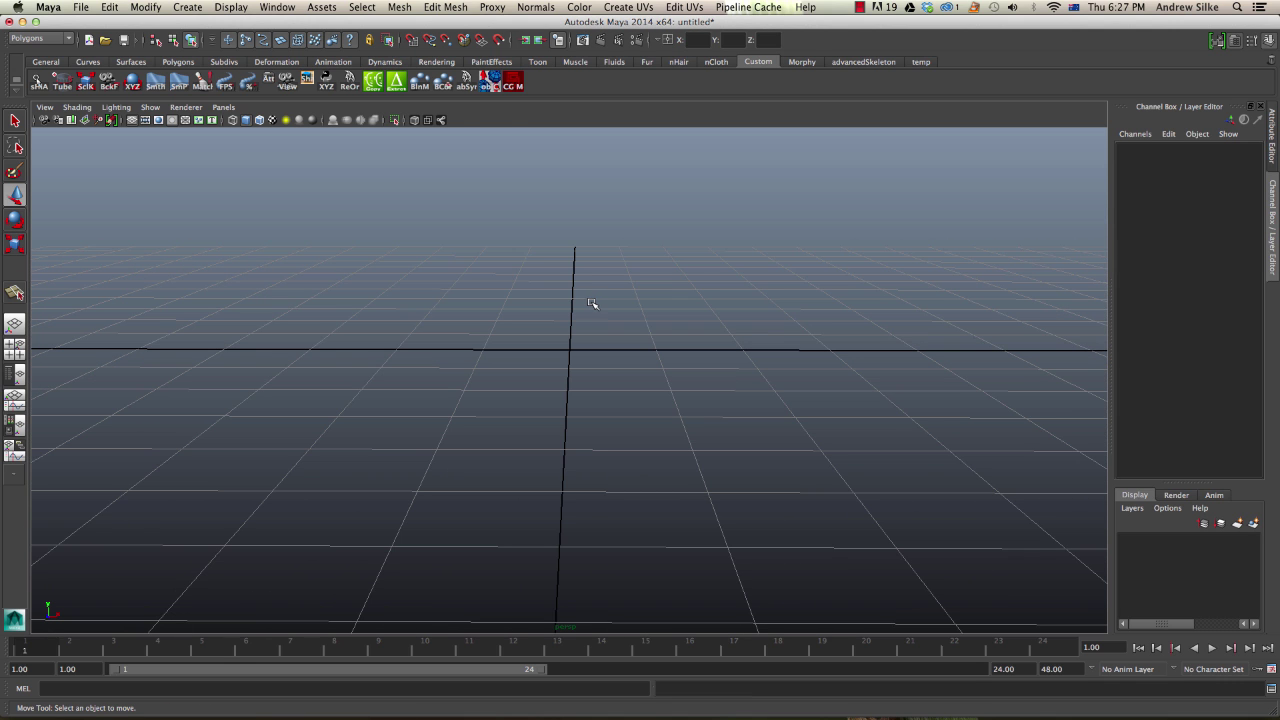
key(z)
click(827, 352)
key(F9)
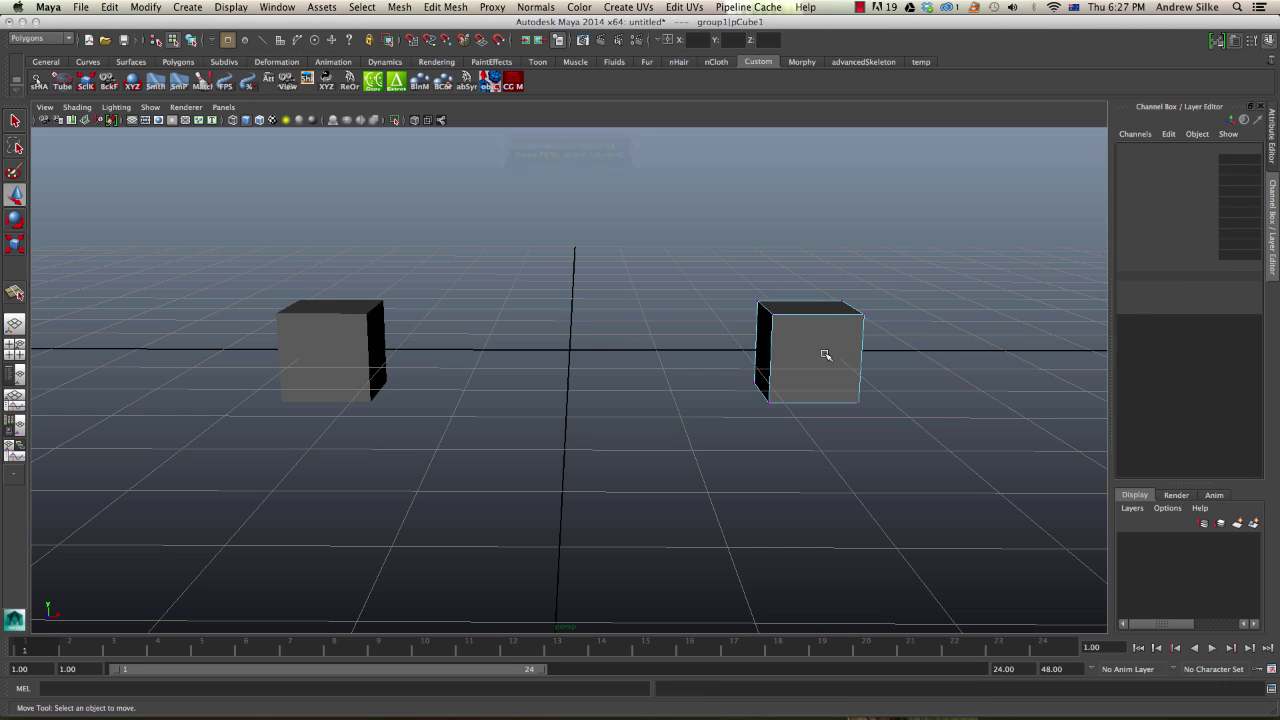
drag(832, 284, 880, 283)
key(z)
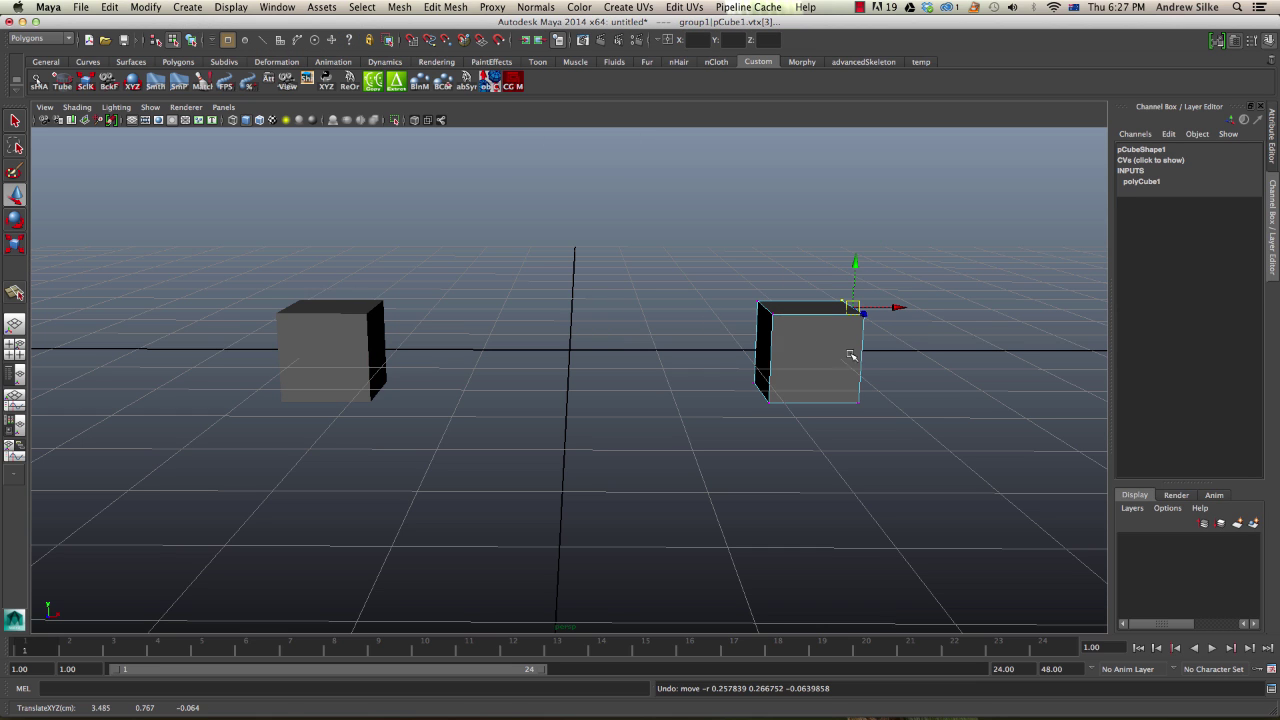
Return to object selection and delete the mirrored cube's group and the original cube
key(F8)
click(726, 356)
key(q)
drag(380, 277, 261, 427)
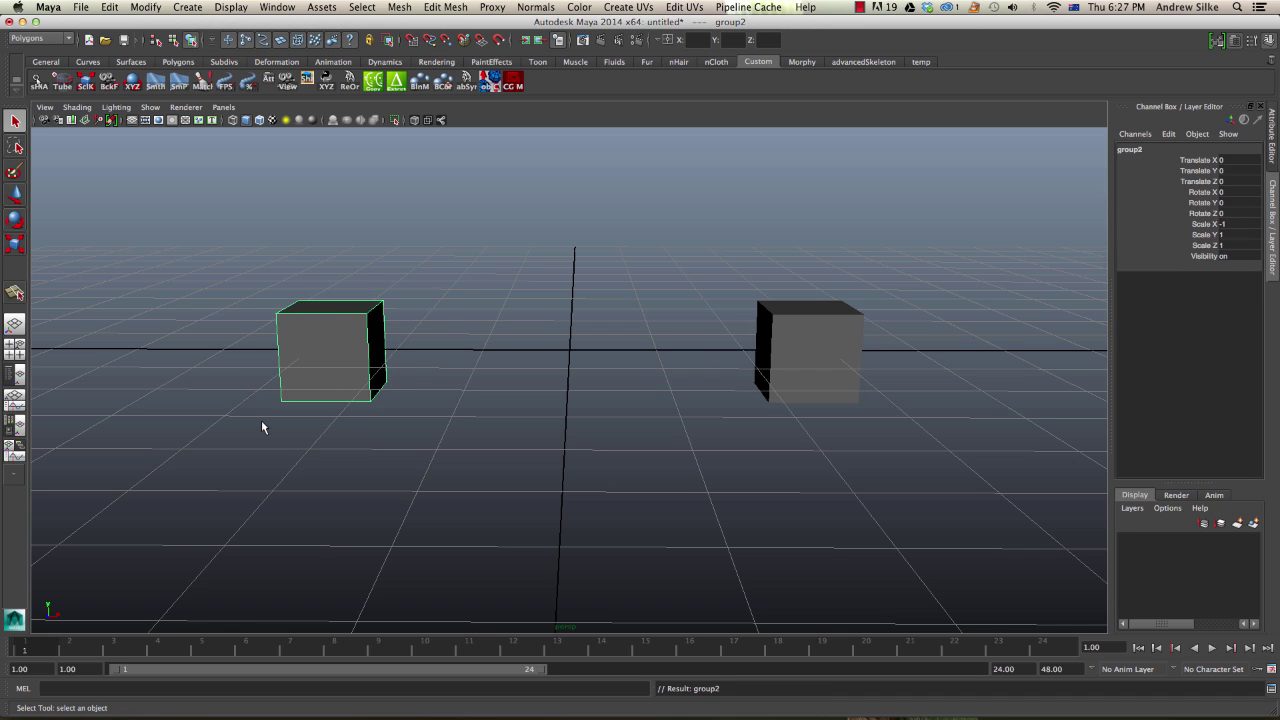
key(Delete)
drag(702, 368, 908, 428)
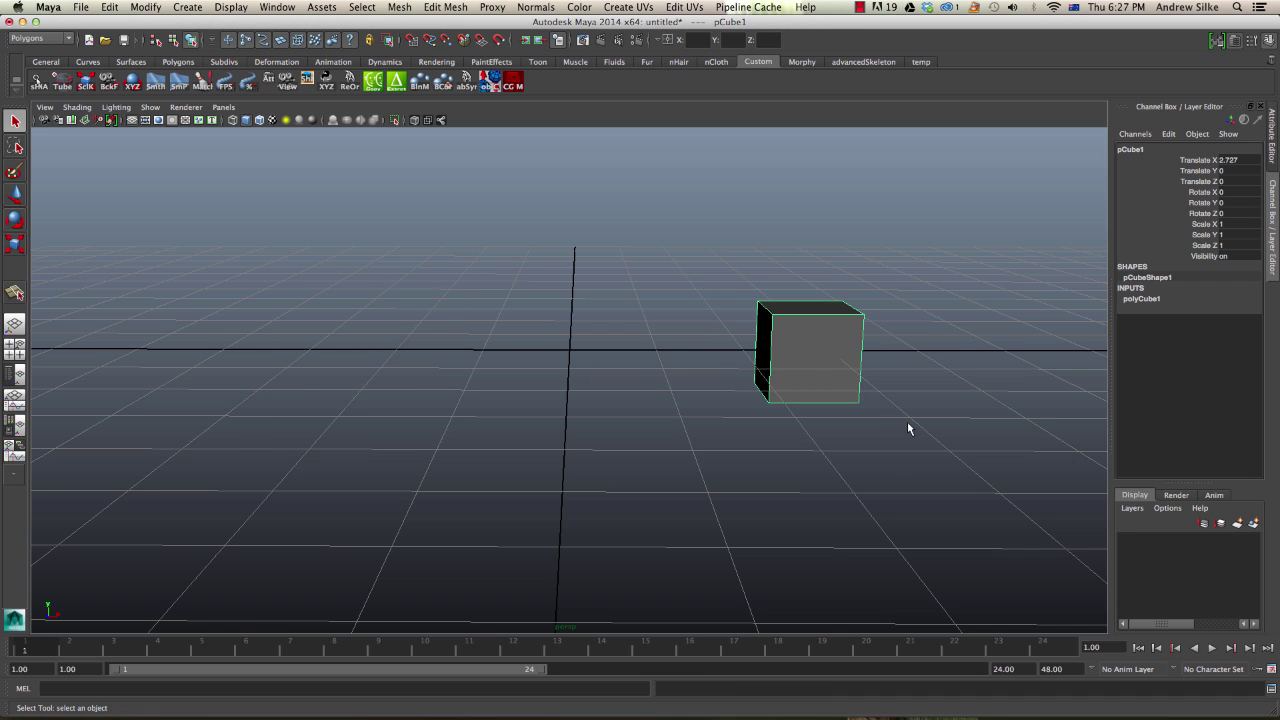
key(Delete)
key(ctrl+g)
click(718, 390)
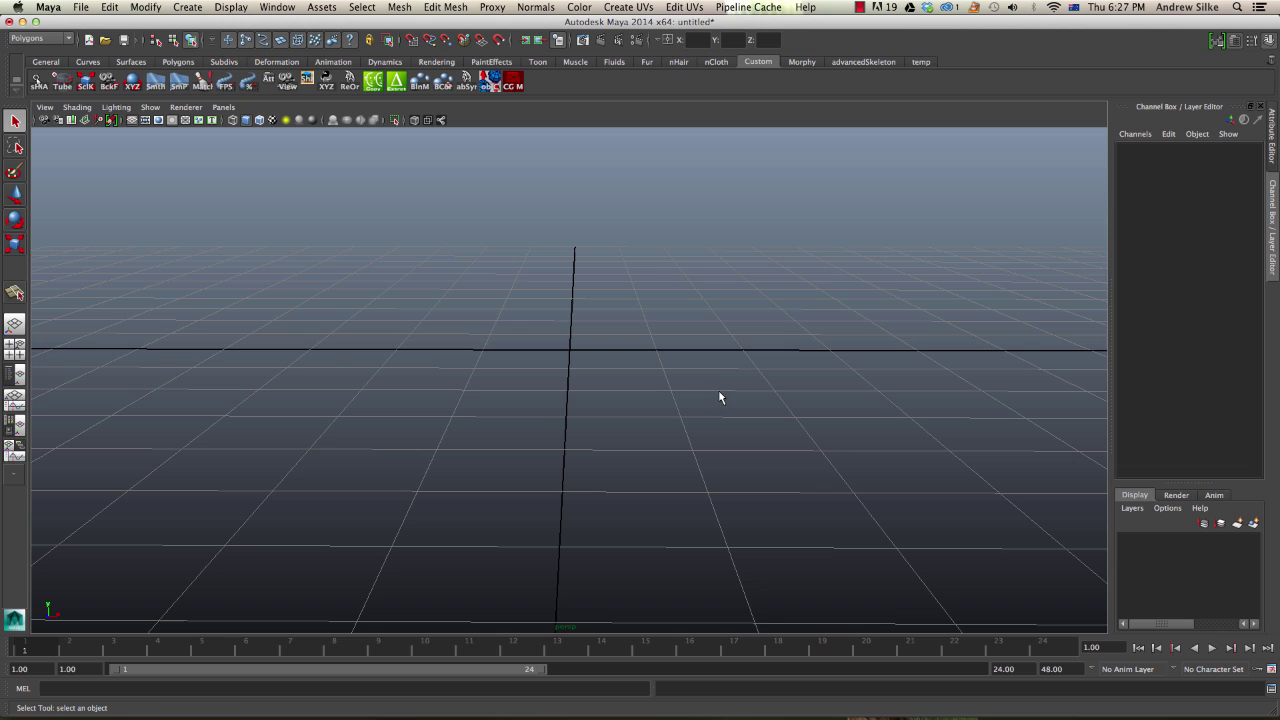
Group the cube on the positive X side, leaving the group's pivot at the world origin
alt+drag(718, 390, 679, 351)
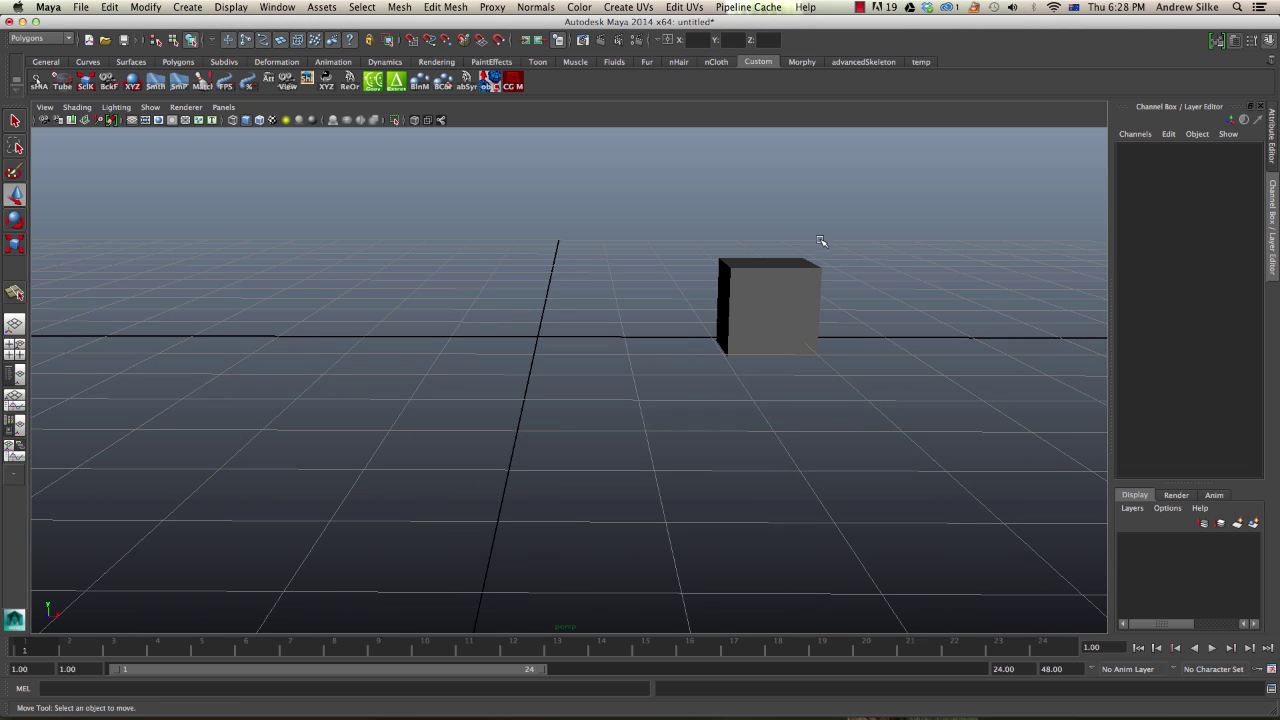
drag(710, 224, 823, 378)
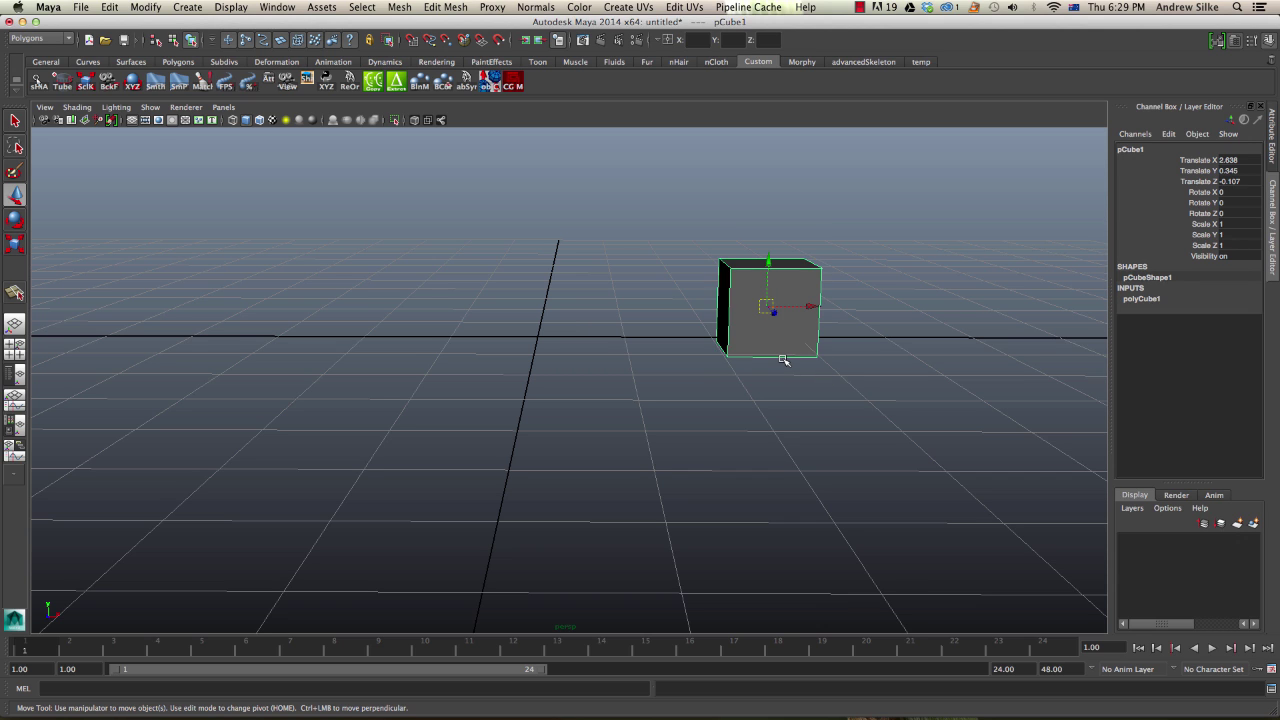
key(ctrl+g)
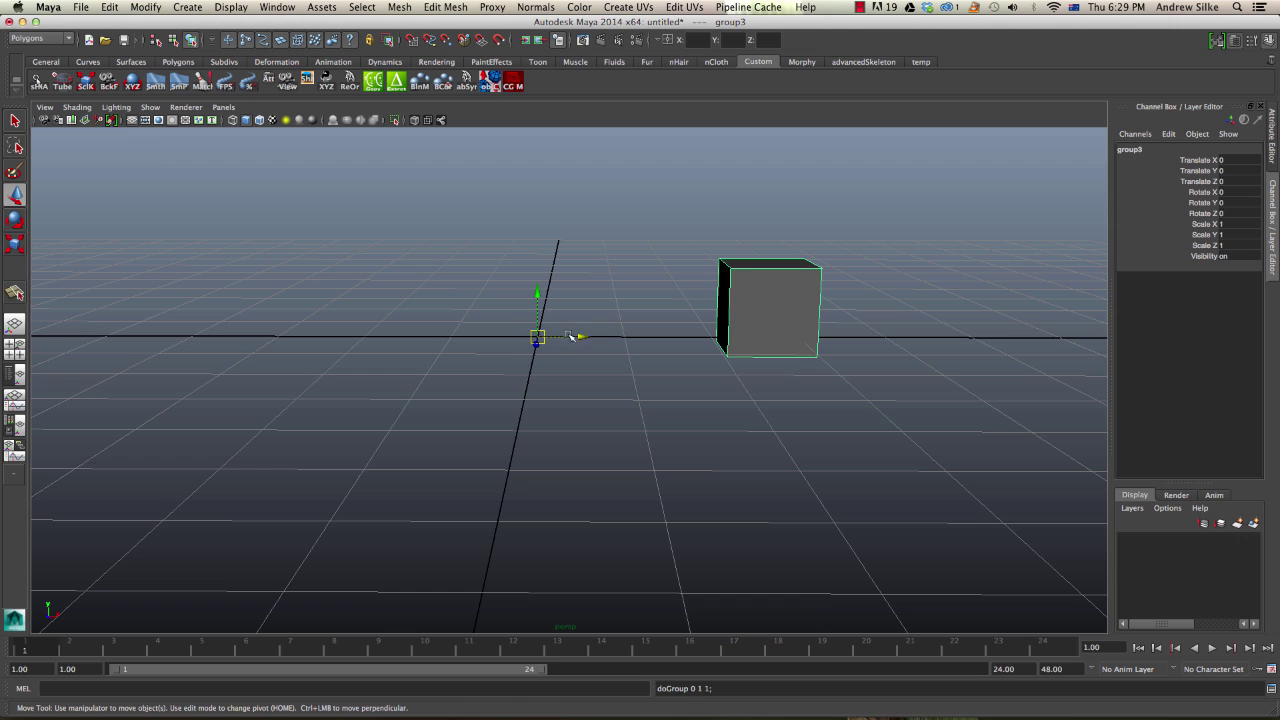
Reset the Duplicate Special options for the group and set the geometry type to Instance
click(109, 7)
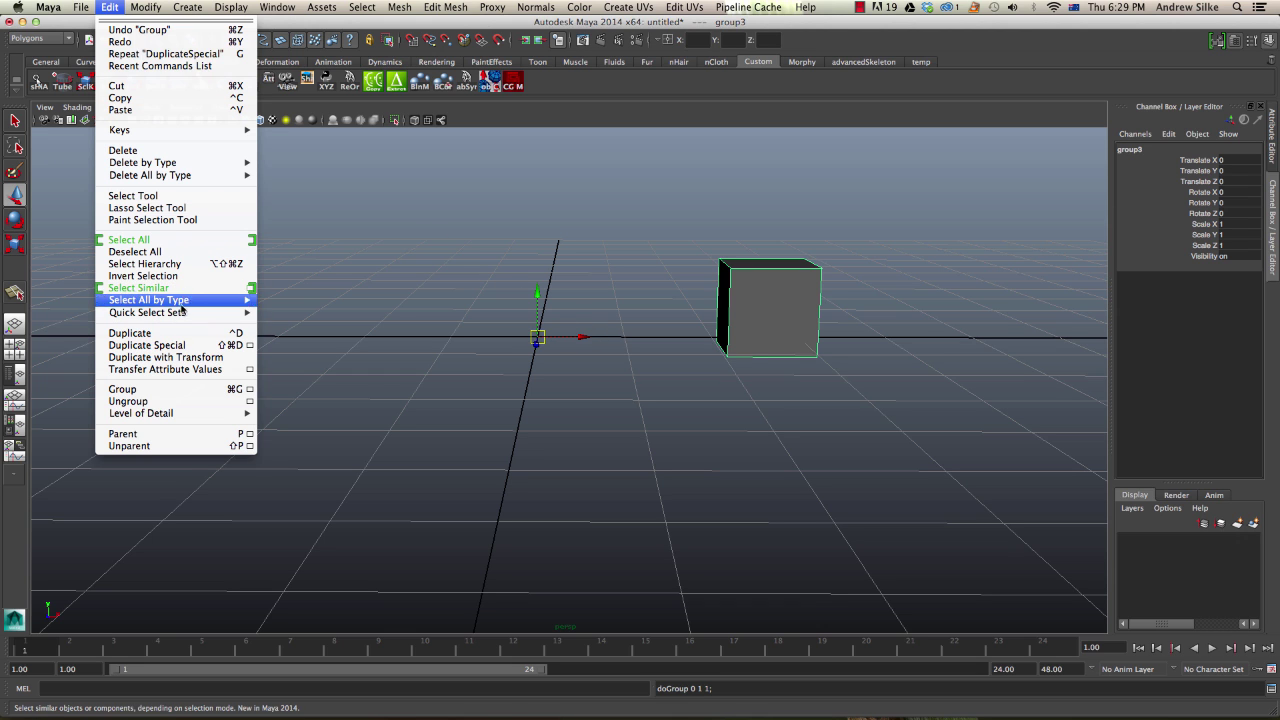
click(250, 345)
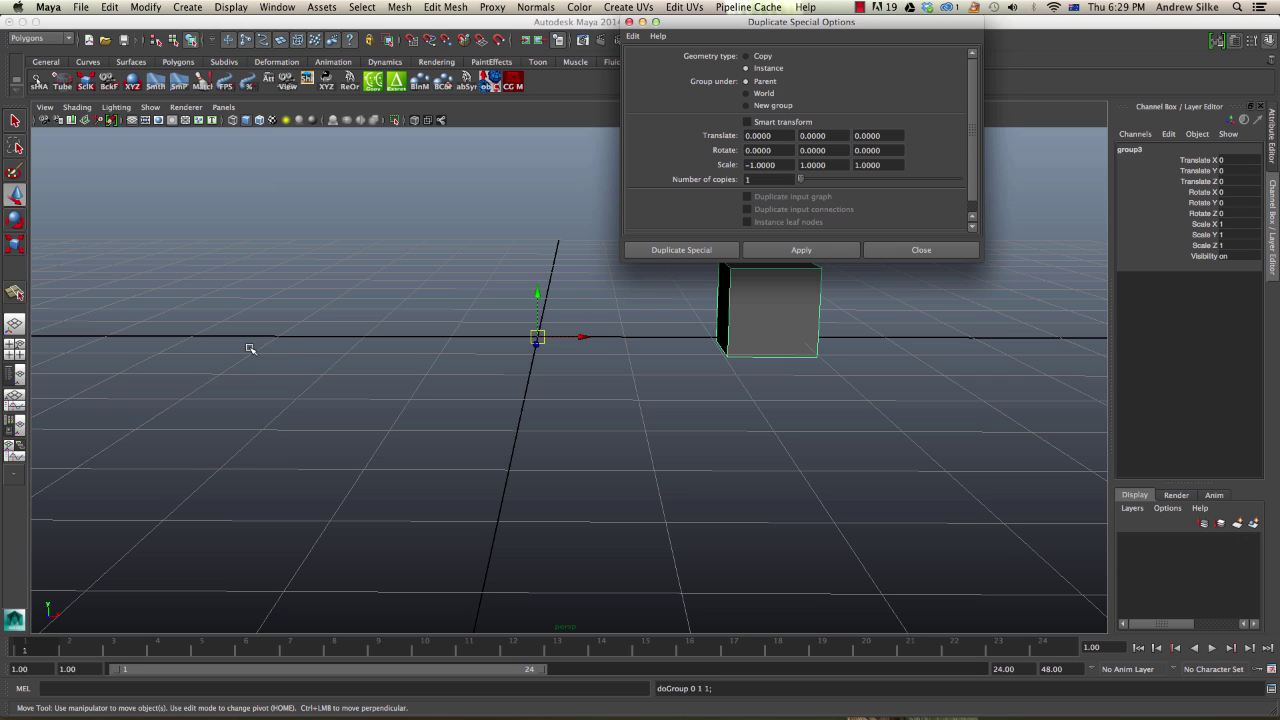
click(633, 36)
click(650, 59)
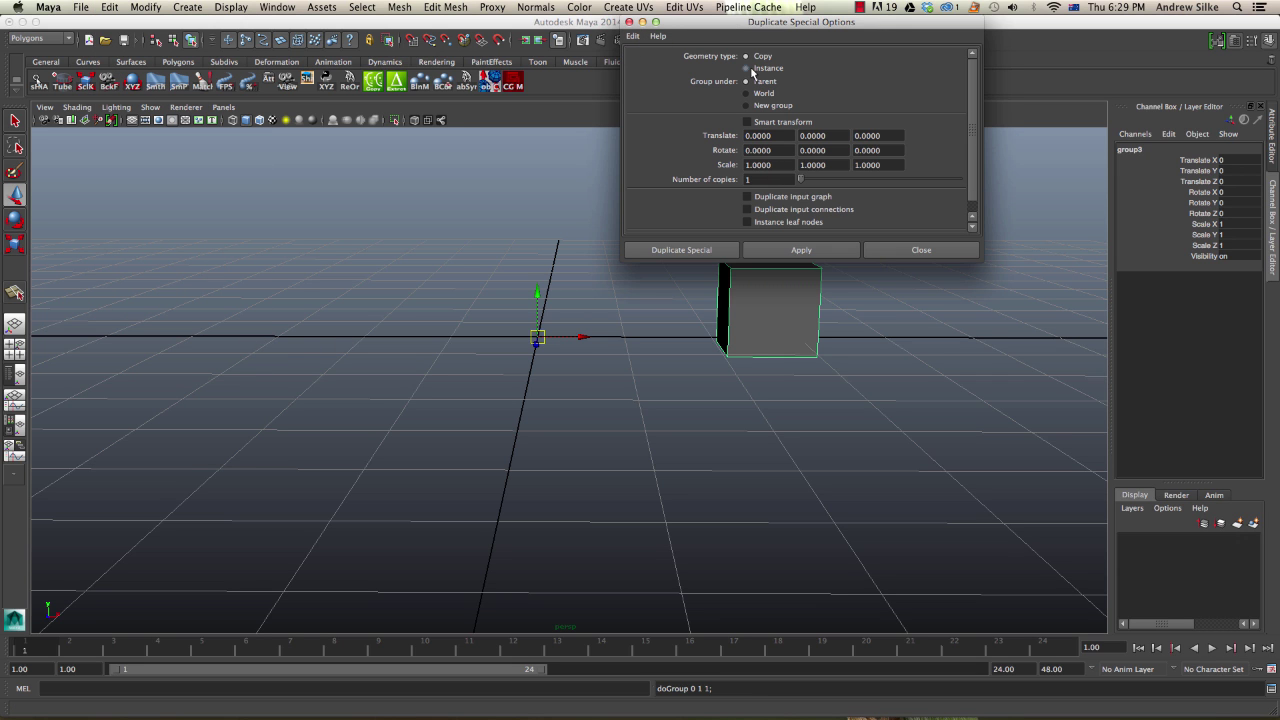
click(757, 69)
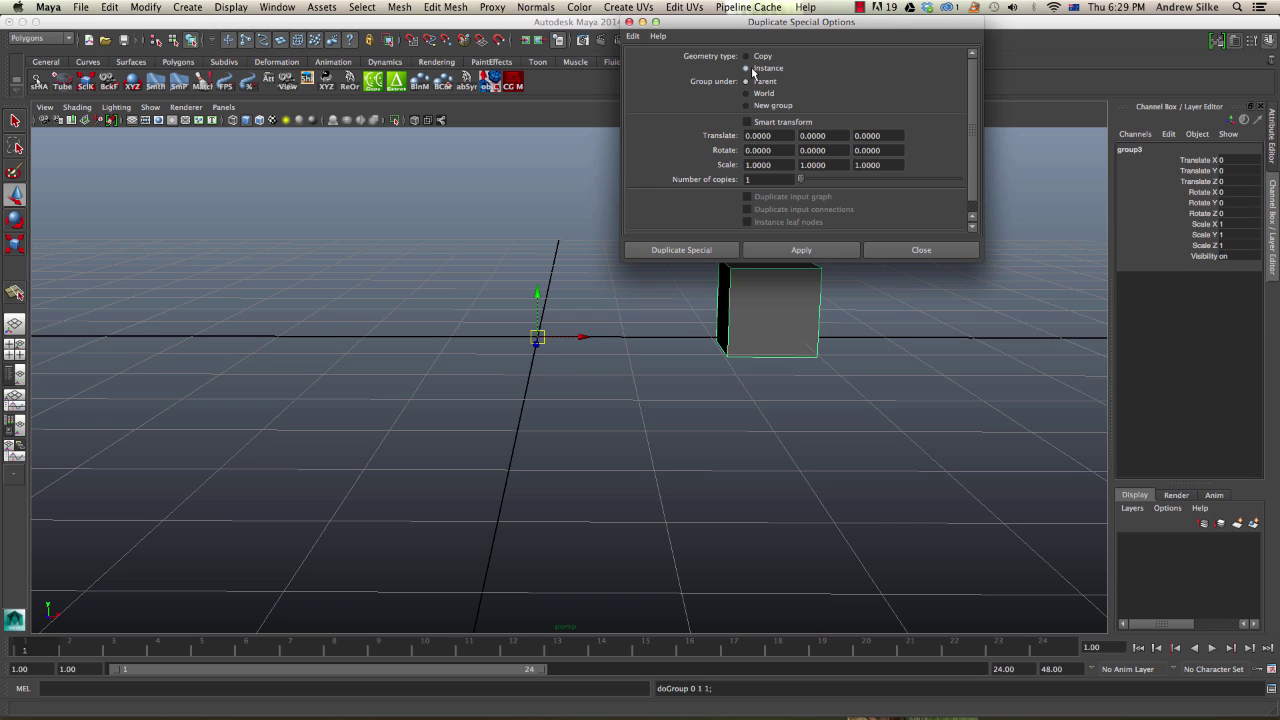
Set the Duplicate Special X scale to -1 and apply it to create a mirrored instance of the group
double_click(771, 163)
text(-1)
key(Tab)
click(799, 251)
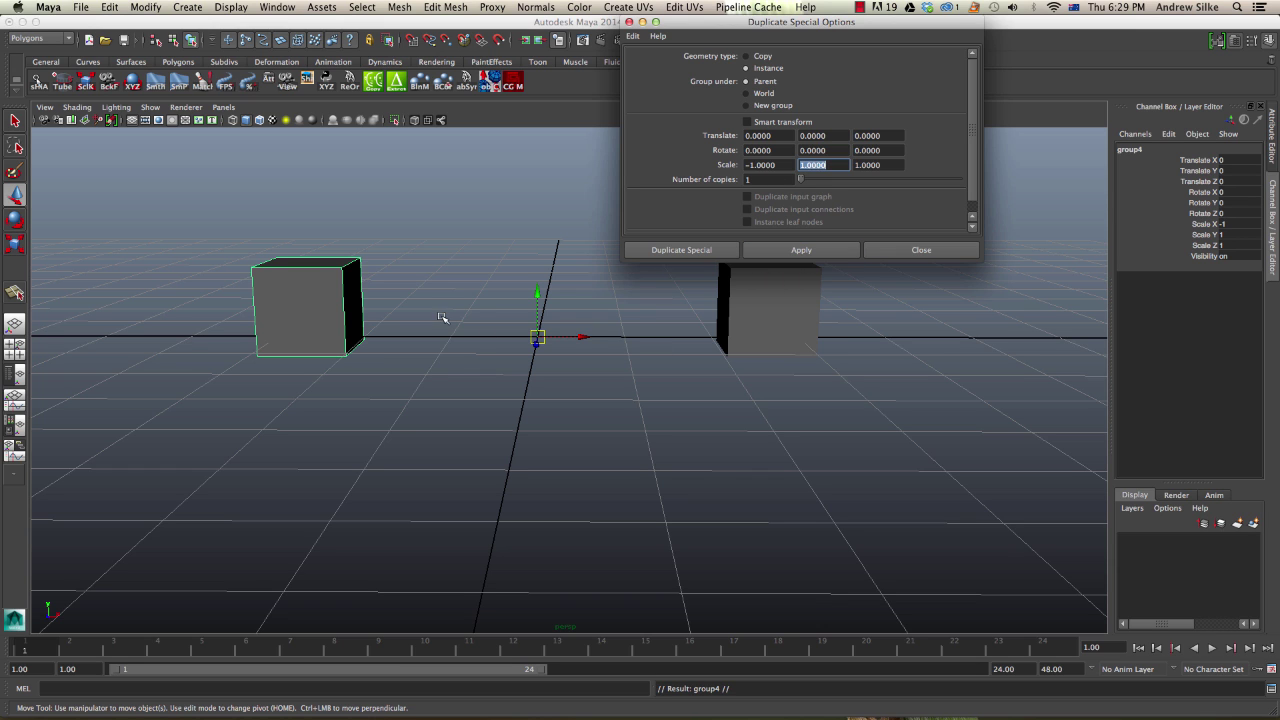
Reshape the original cube by pulling its inner bottom vertices down and inward and its outer bottom corner down and outward
click(737, 318)
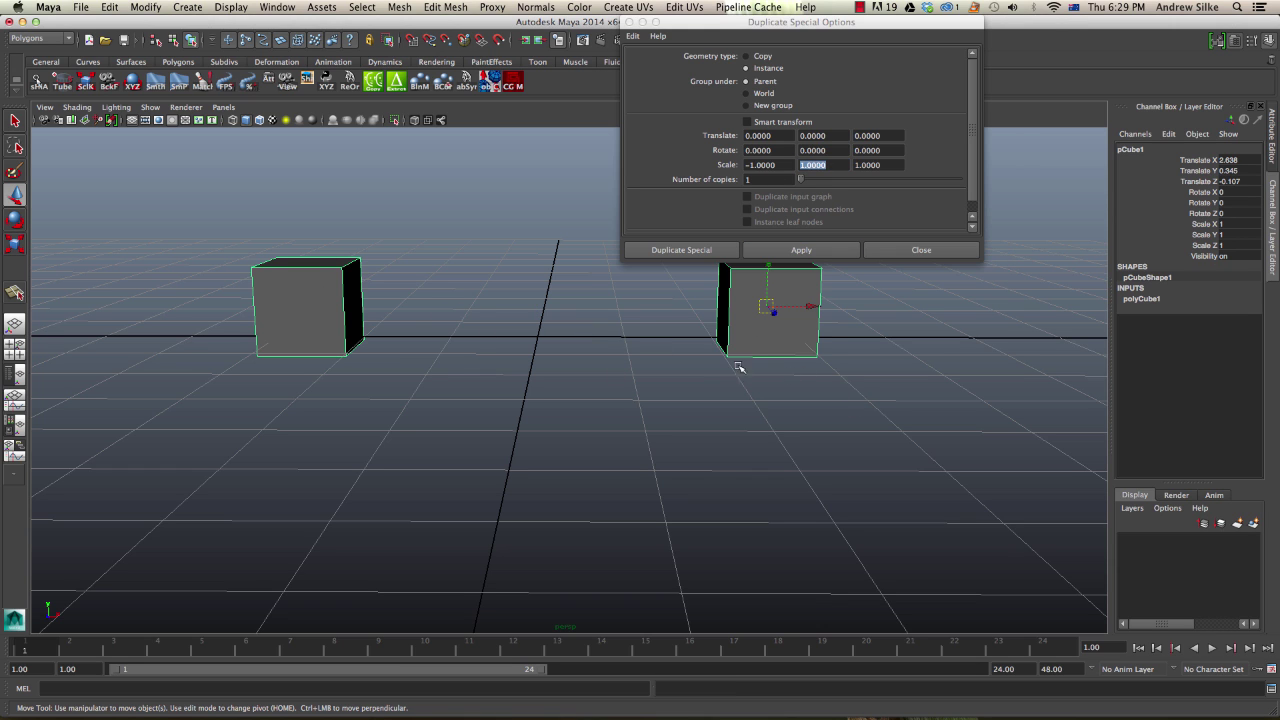
click(727, 391)
click(776, 337)
key(F9)
drag(700, 321, 741, 372)
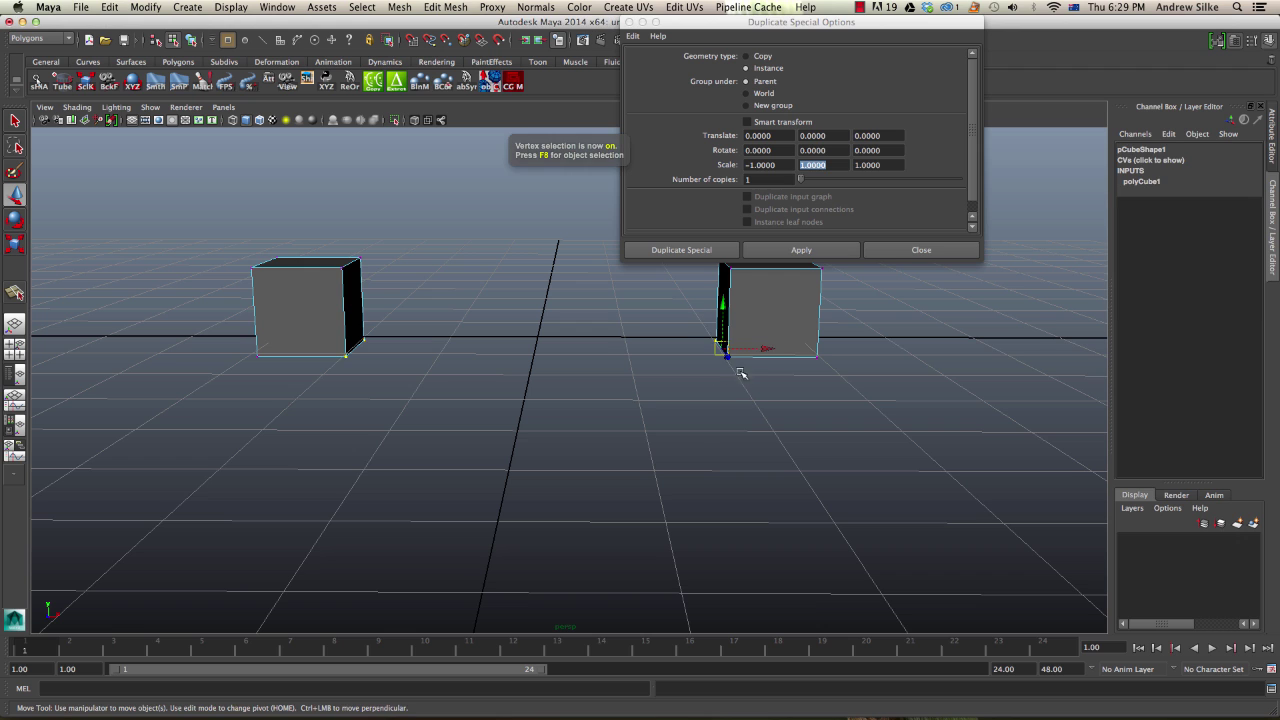
middle_drag(788, 301, 766, 384)
drag(814, 347, 823, 361)
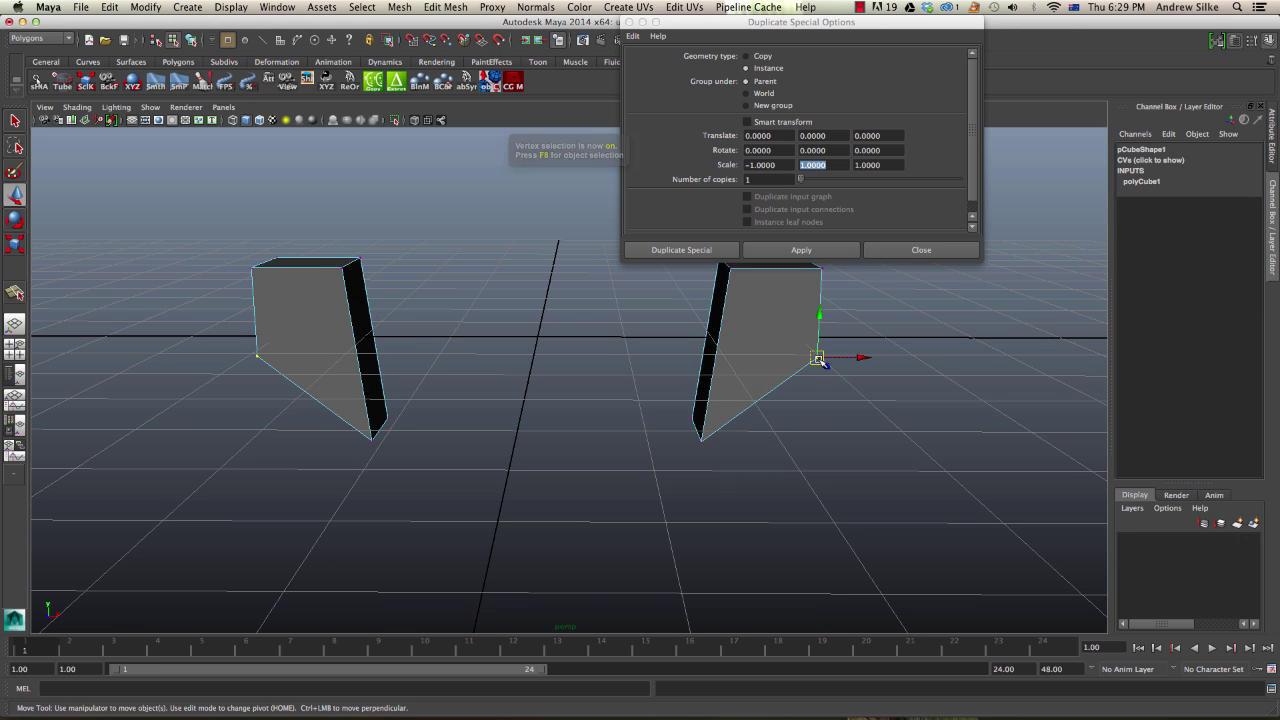
middle_drag(823, 360, 852, 391)
key(F8)
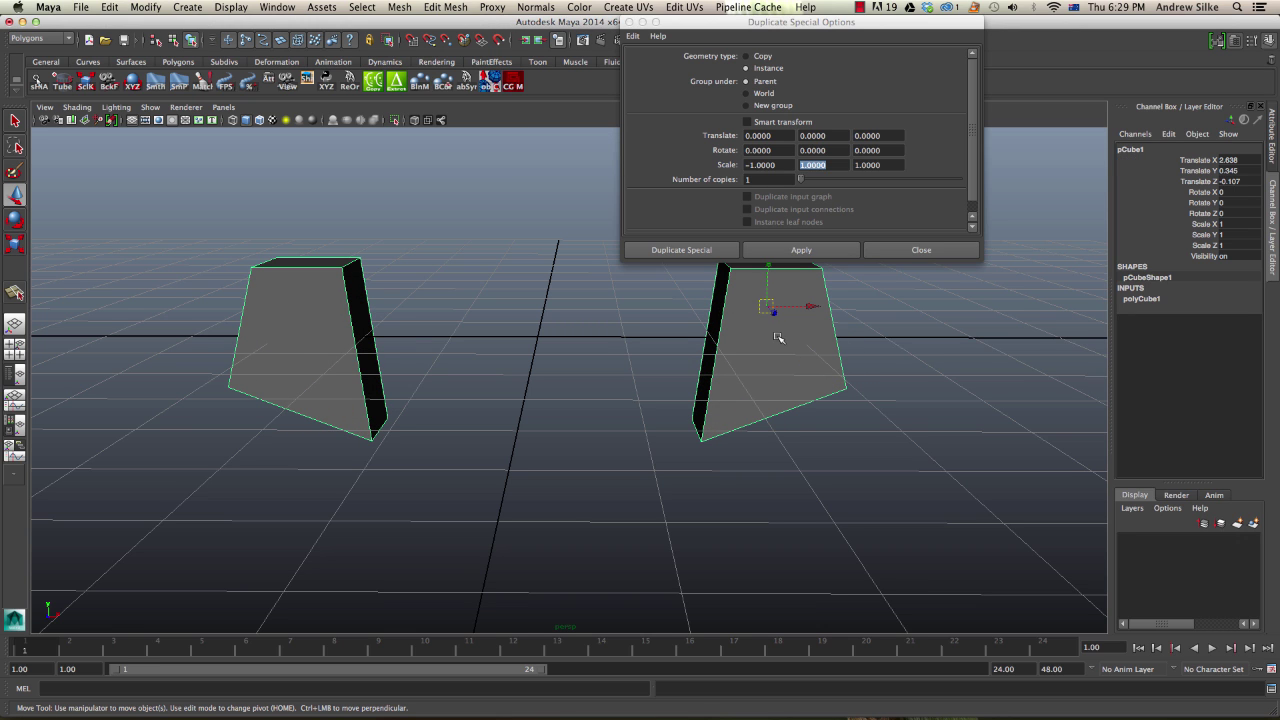
Insert three edge loops across the original shape, one near its top and two in its lower half
key(y)
drag(724, 314, 726, 294)
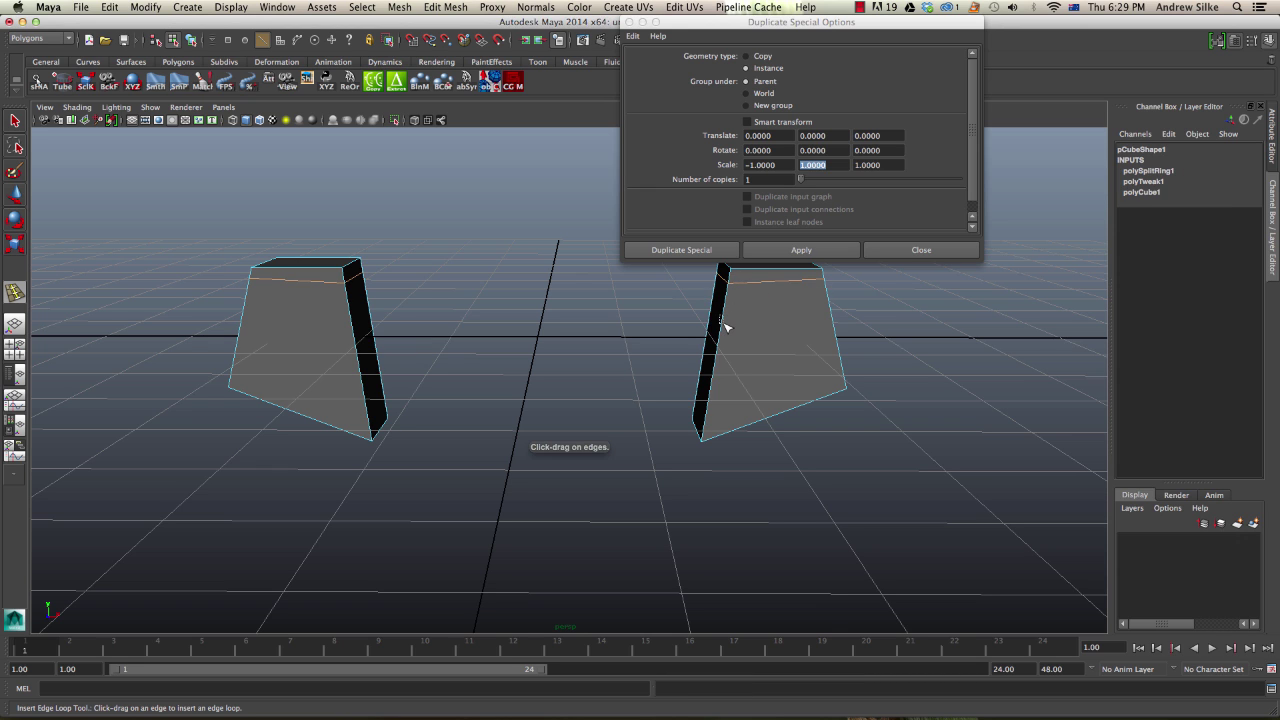
click(714, 361)
click(712, 396)
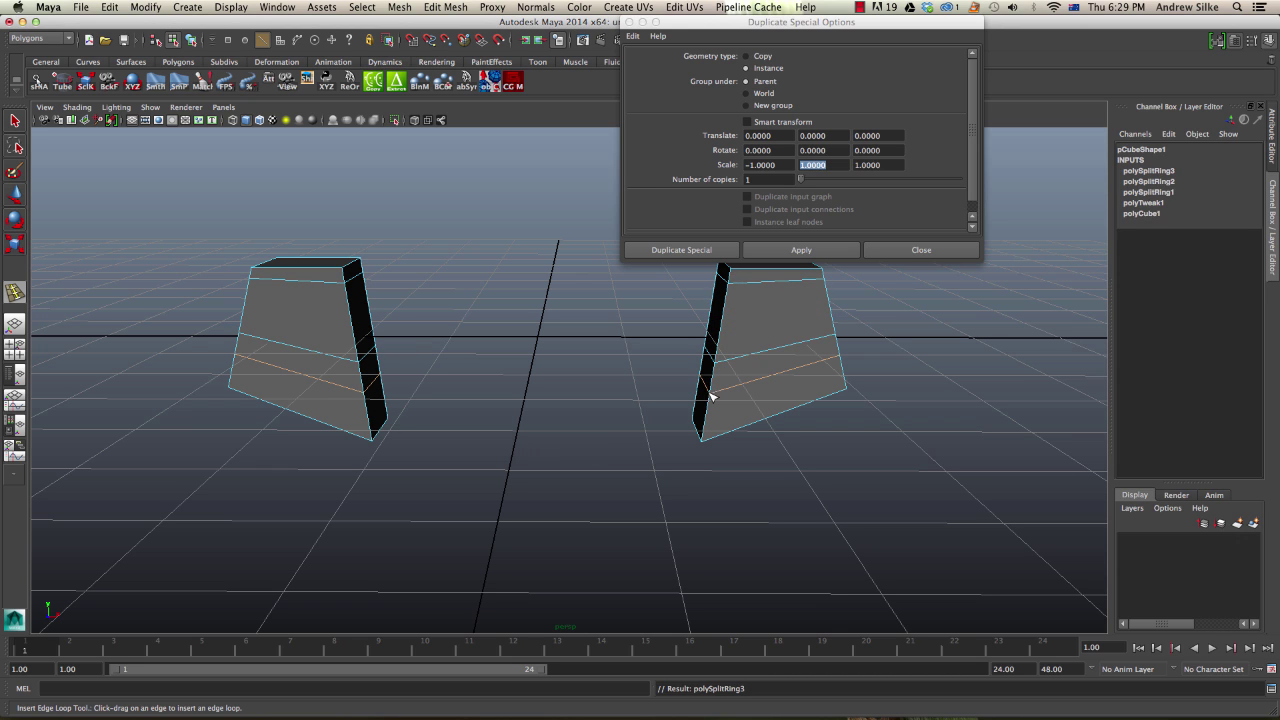
key(q)
key(F8)
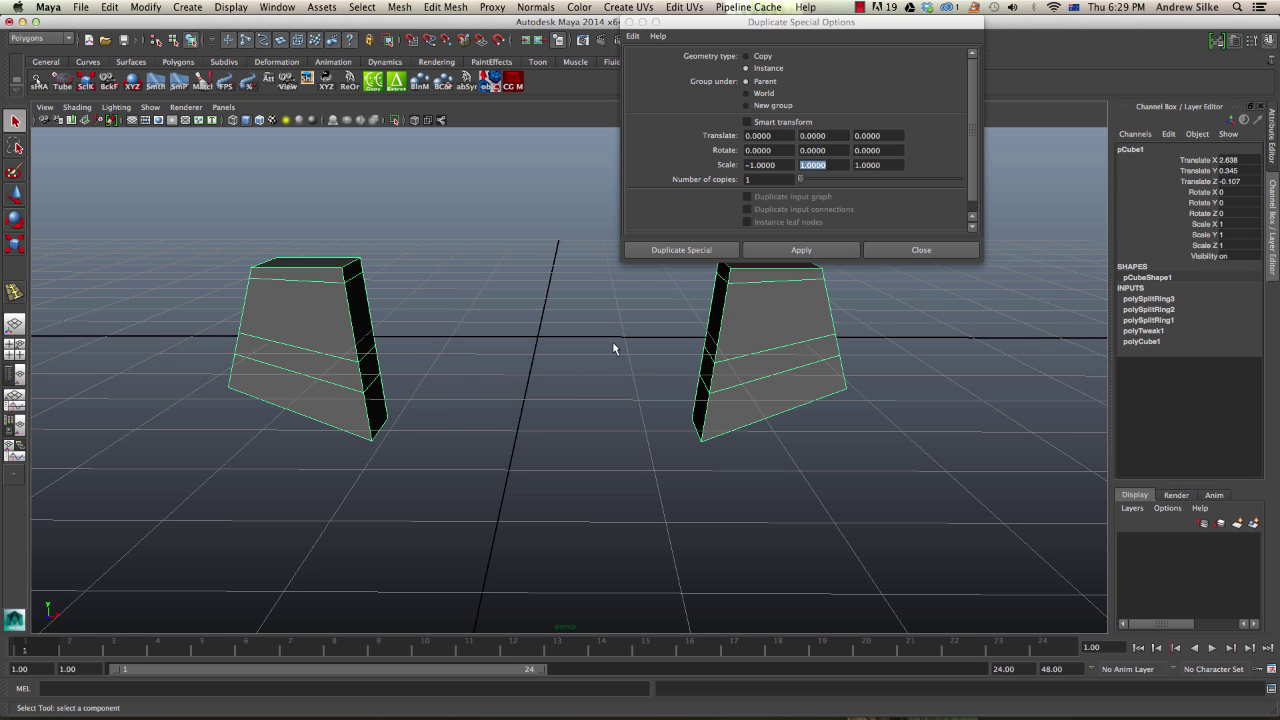
Examine the original shape and its mirrored instance, selecting each in turn to check the linked geometry and the group's scale
click(541, 384)
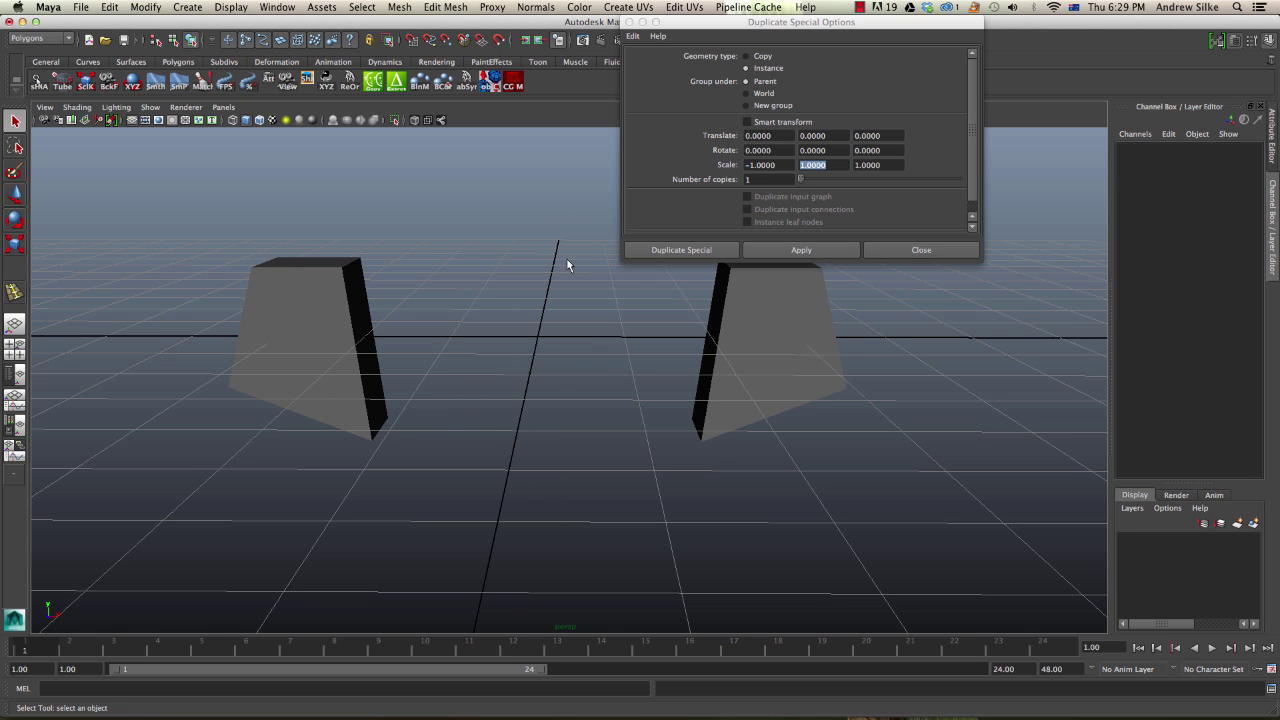
alt+drag(508, 566, 532, 534)
click(762, 380)
alt+drag(862, 422, 818, 440)
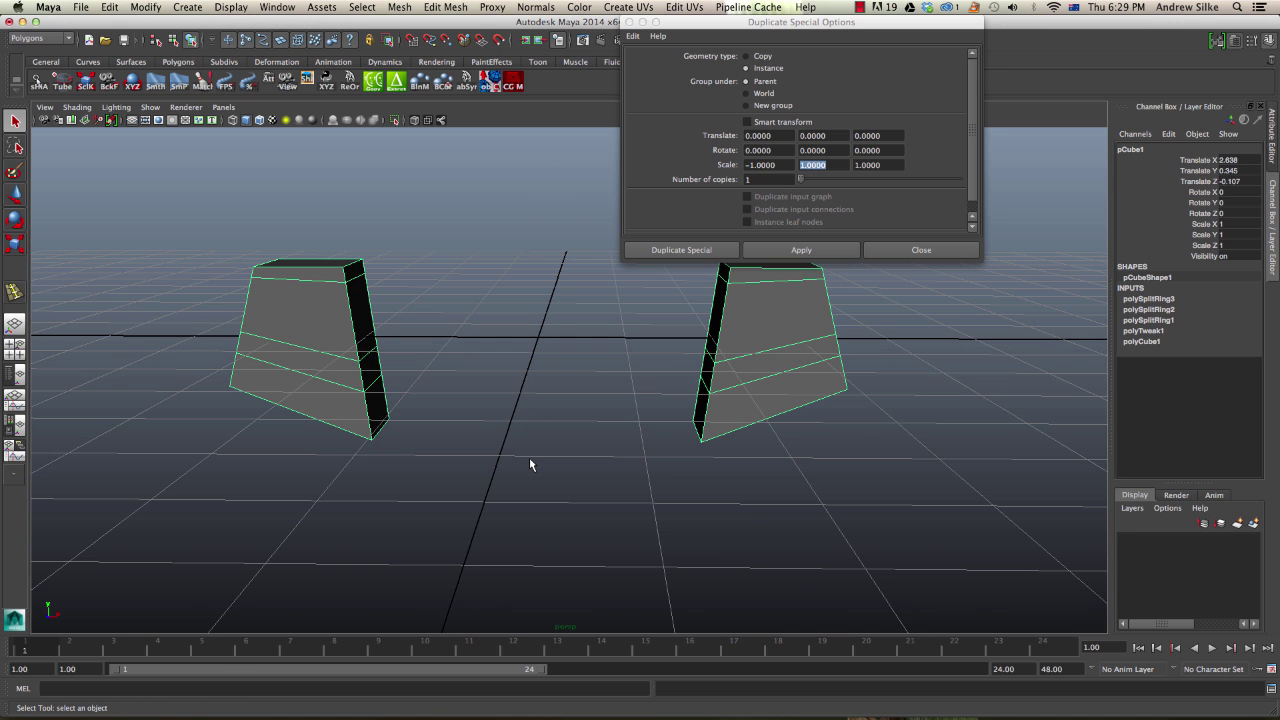
alt+drag(530, 463, 584, 460)
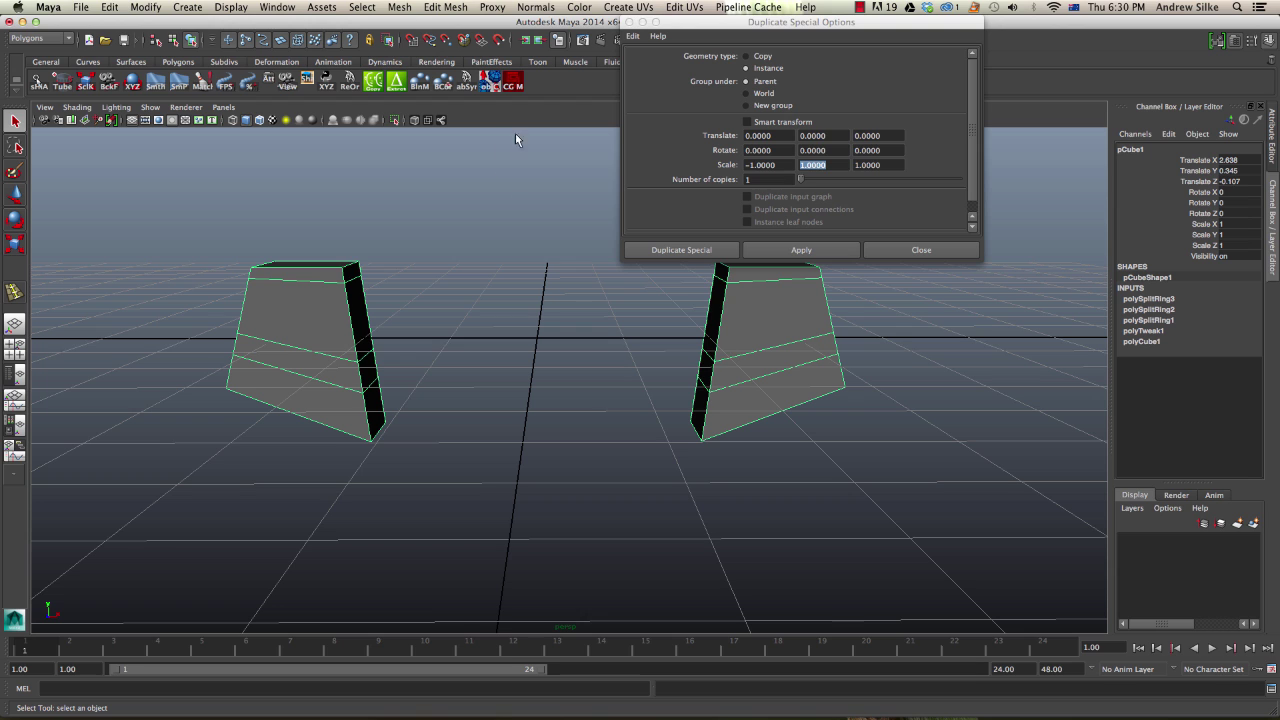
alt+drag(576, 469, 602, 457)
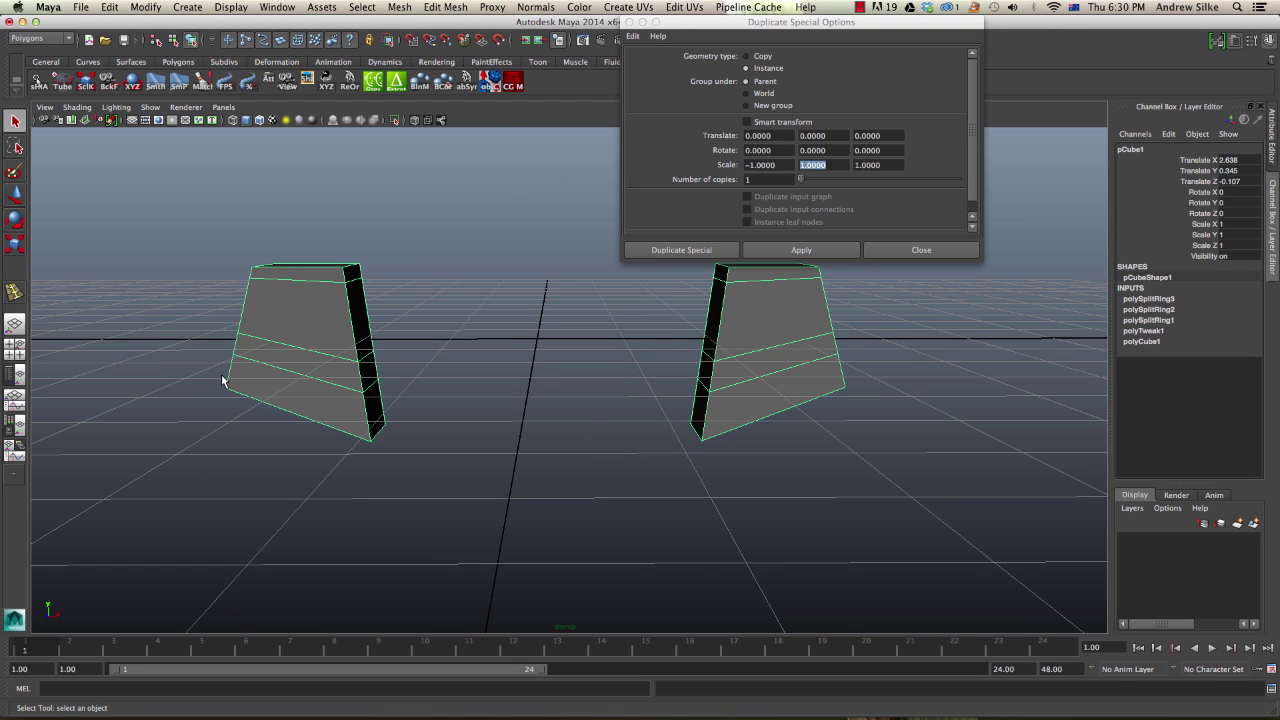
key(ctrl+shift+d)
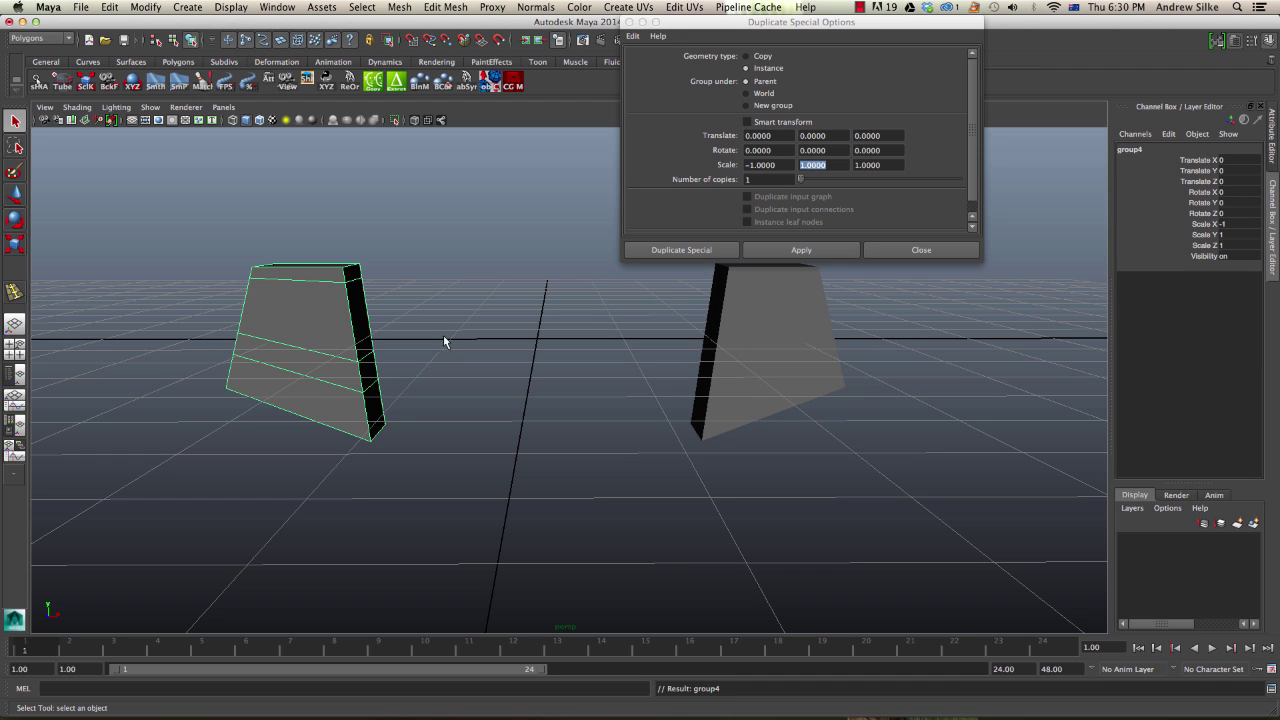
click(696, 368)
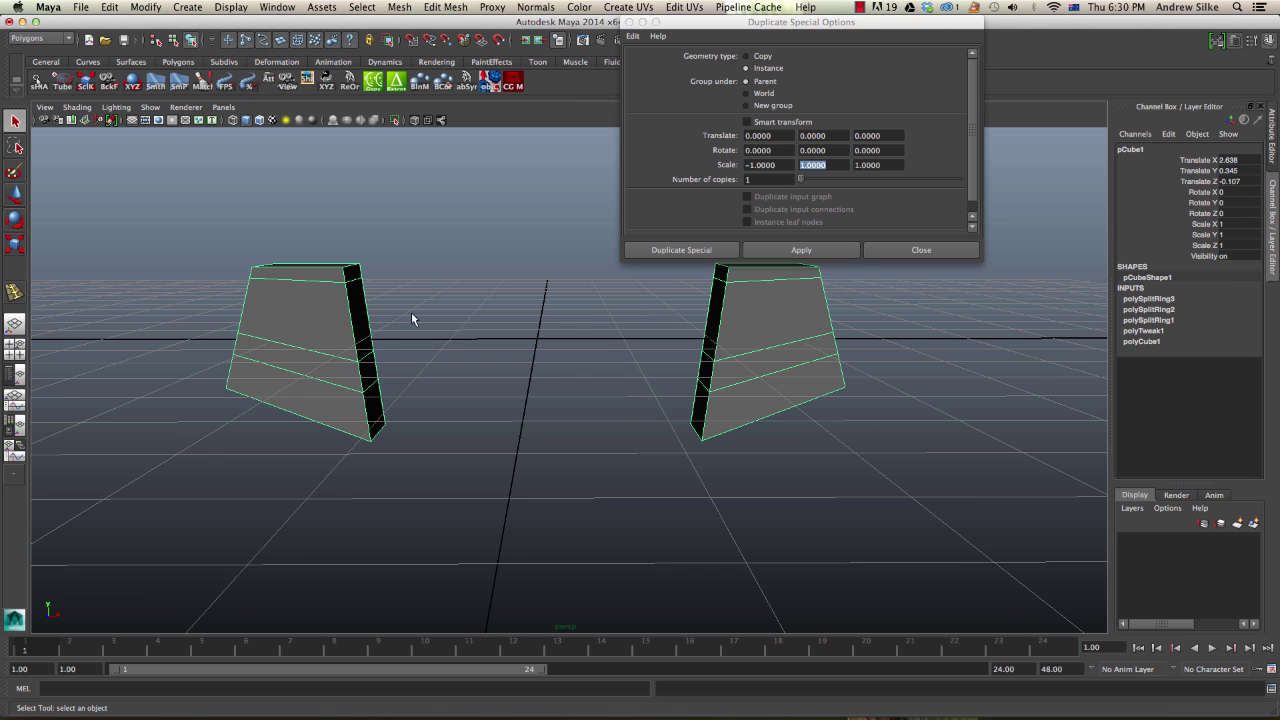
alt+drag(411, 313, 412, 320)
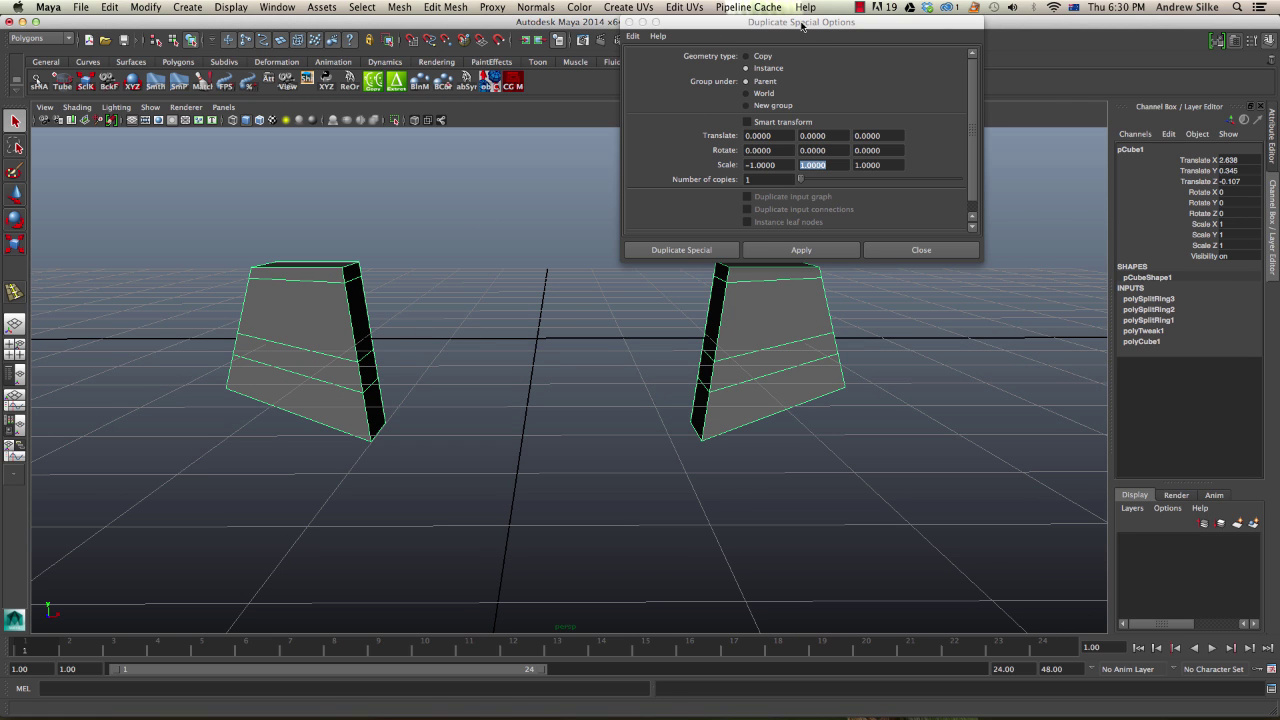
Close the Duplicate Special options and delete both the original shape and its mirrored instance
drag(800, 24, 968, 24)
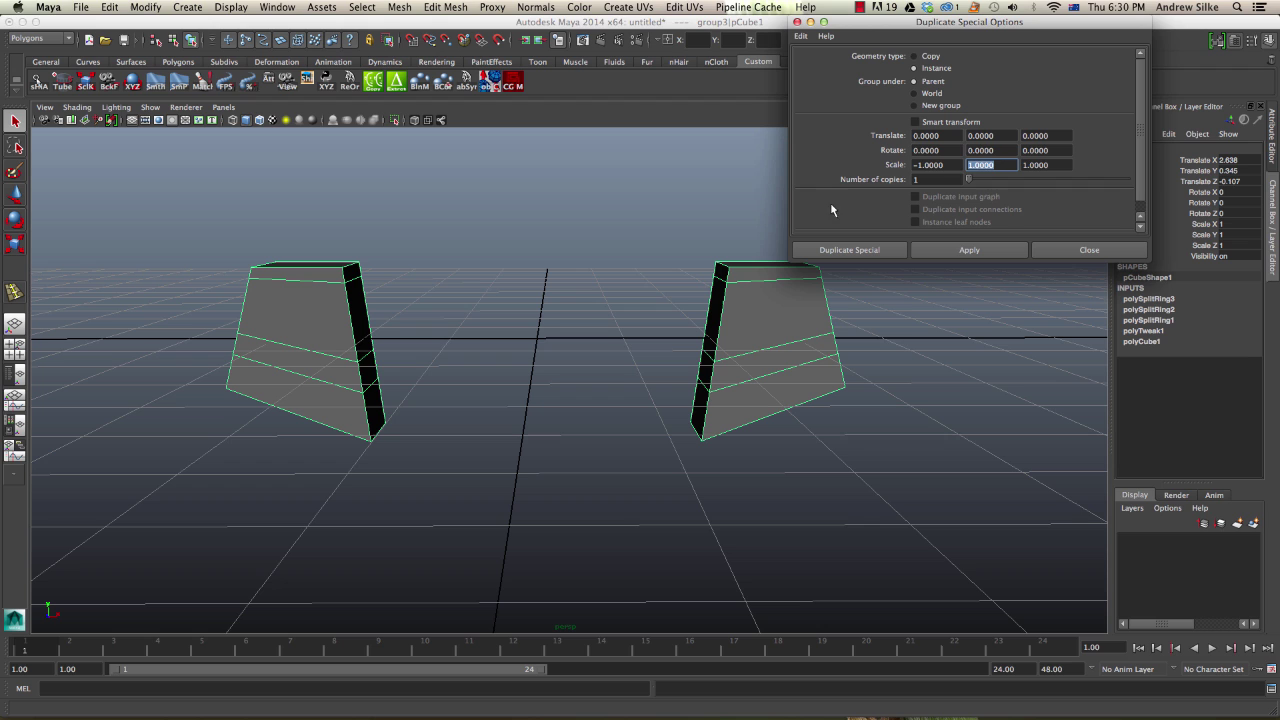
click(798, 22)
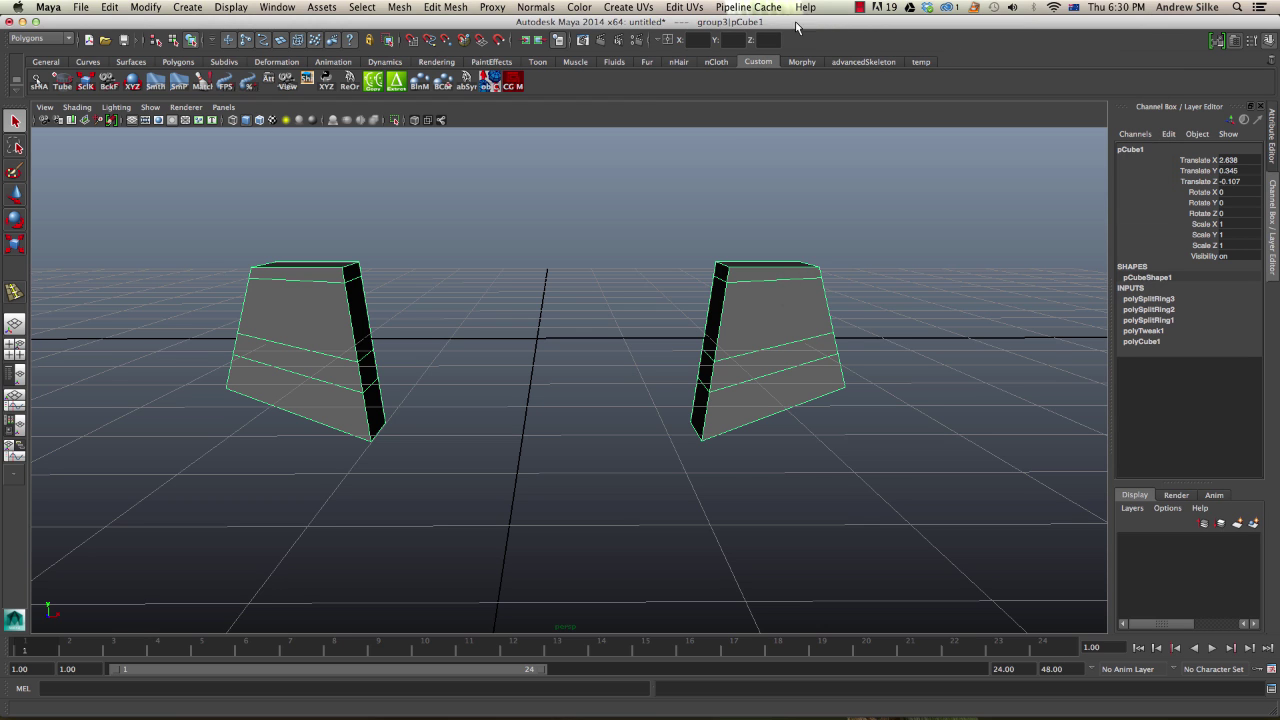
click(460, 291)
drag(460, 291, 207, 387)
key(Delete)
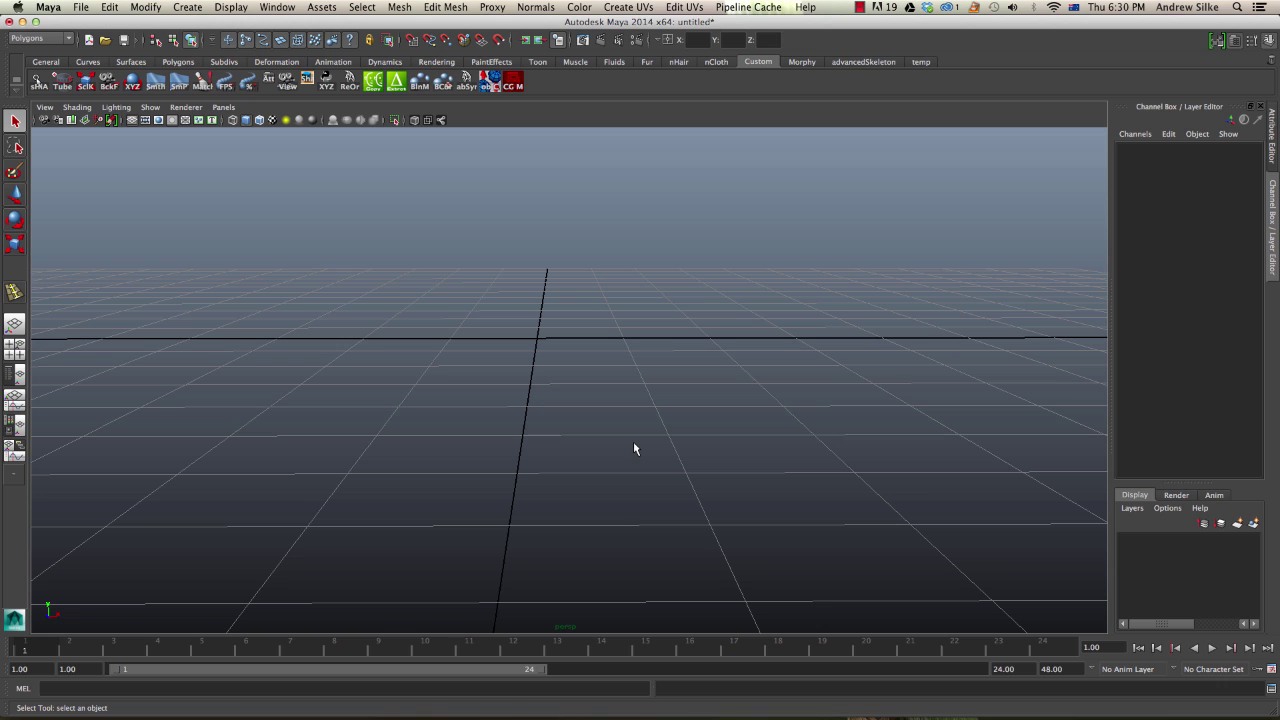
Create a new polygon cube at the world origin and open the Modeling Toolkit
key(g)
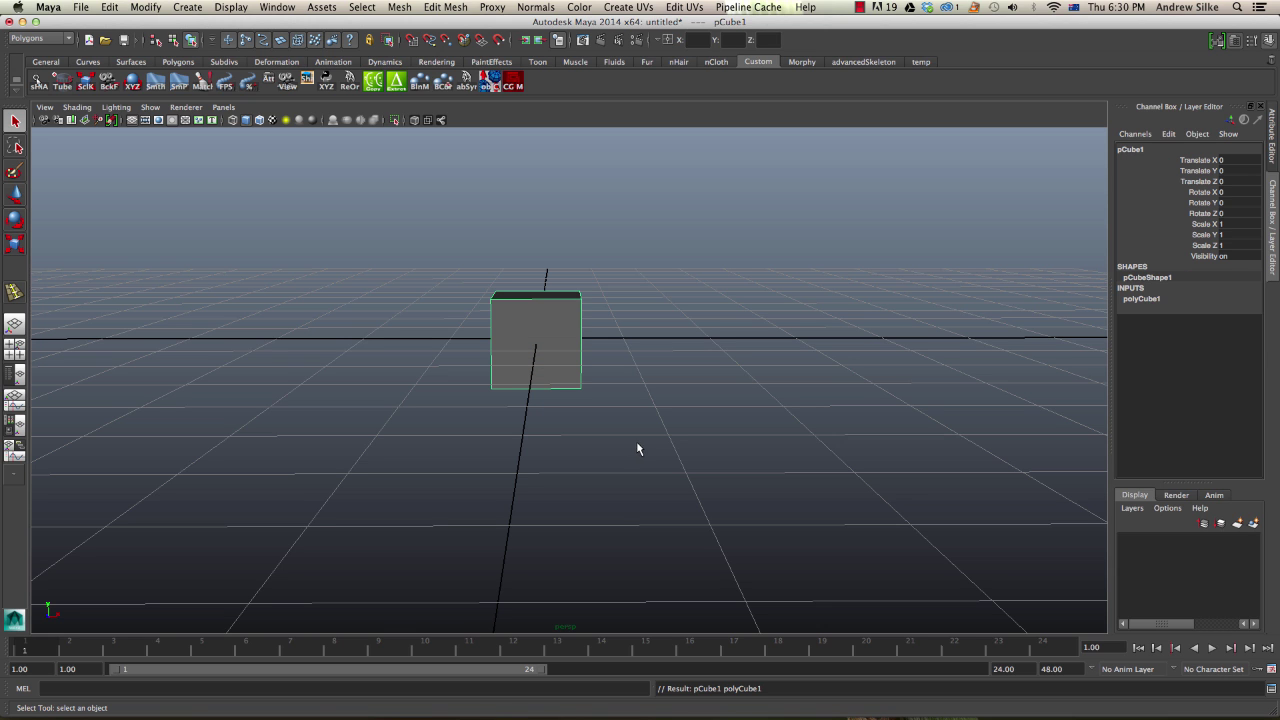
click(1216, 41)
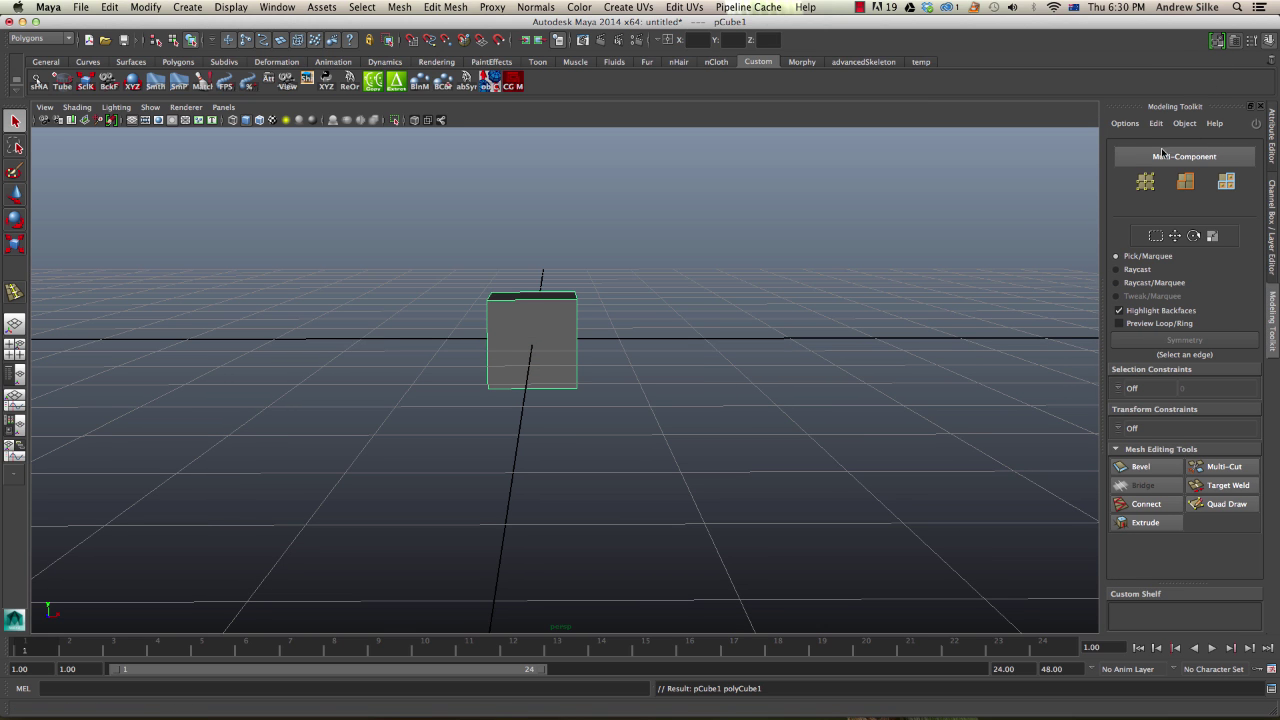
alt+right_drag(796, 365, 886, 343)
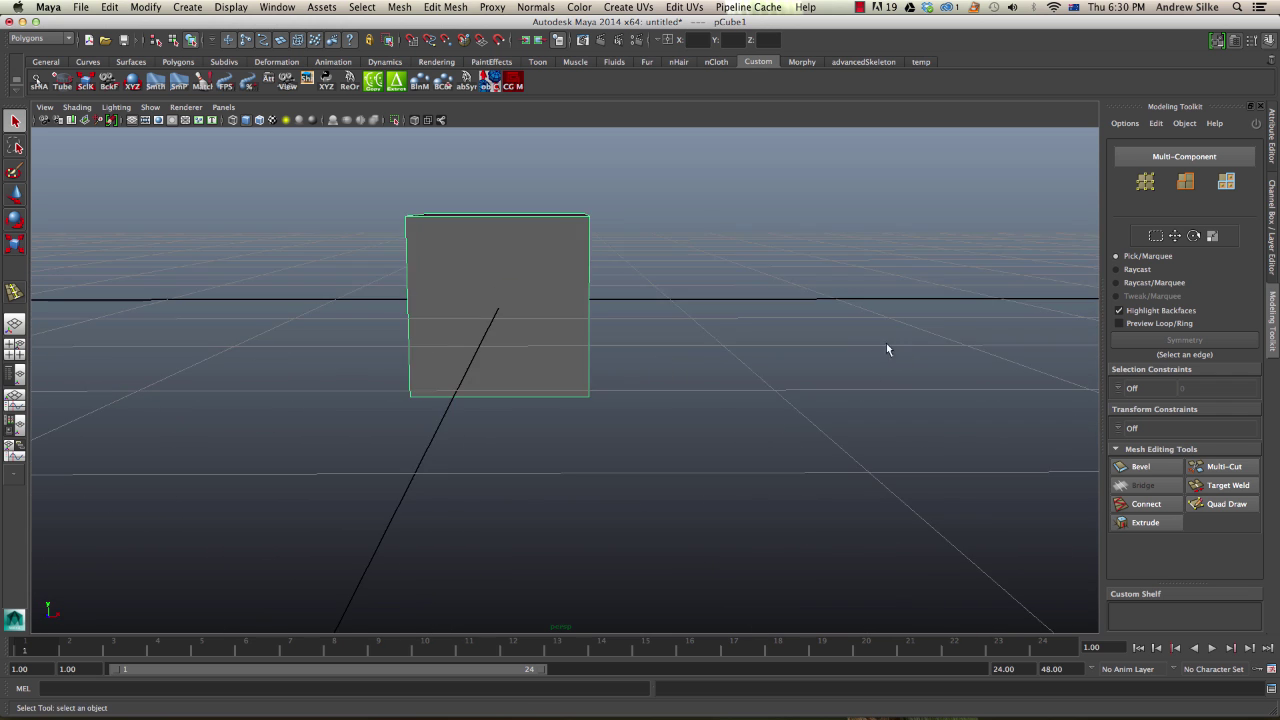
alt+middle_drag(716, 335, 762, 375)
mouse_move(763, 381)
alt+mouse_down()
mouse_move(737, 380)
mouse_move(746, 391)
alt+mouse_up()
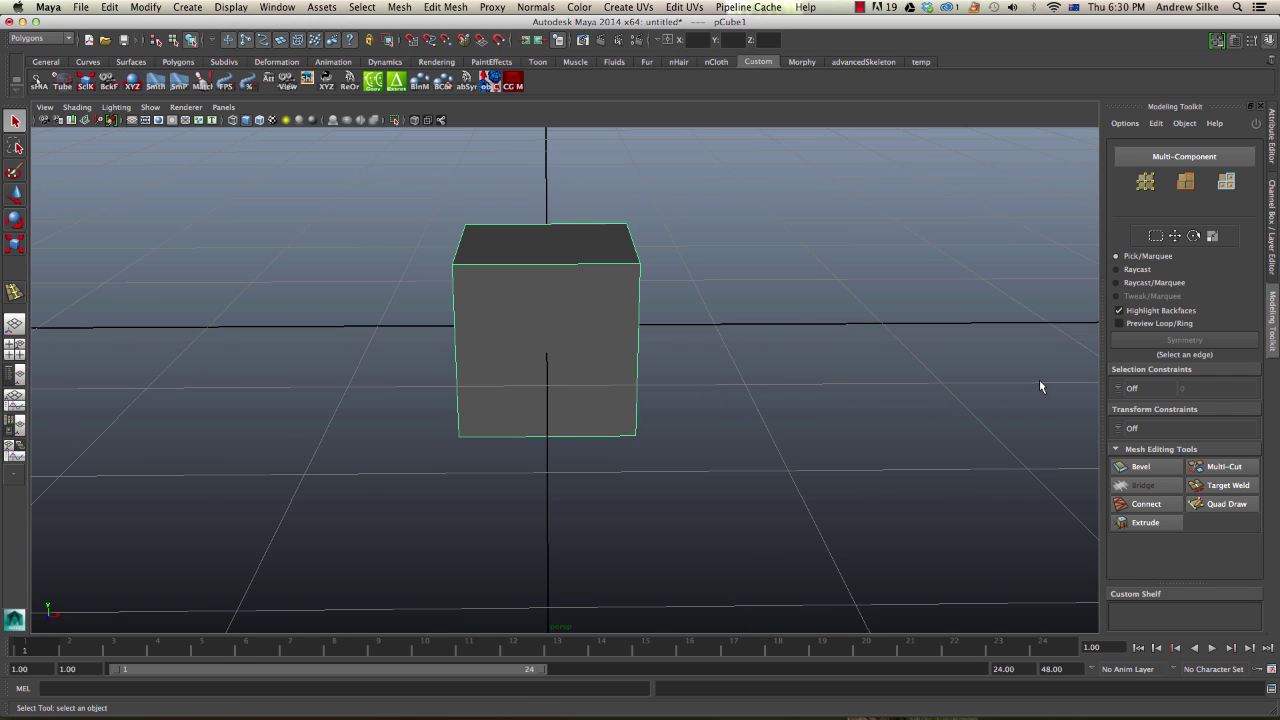
Set the new cube's width, height and depth subdivisions to 2
key(ctrl+a)
key(ctrl+a)
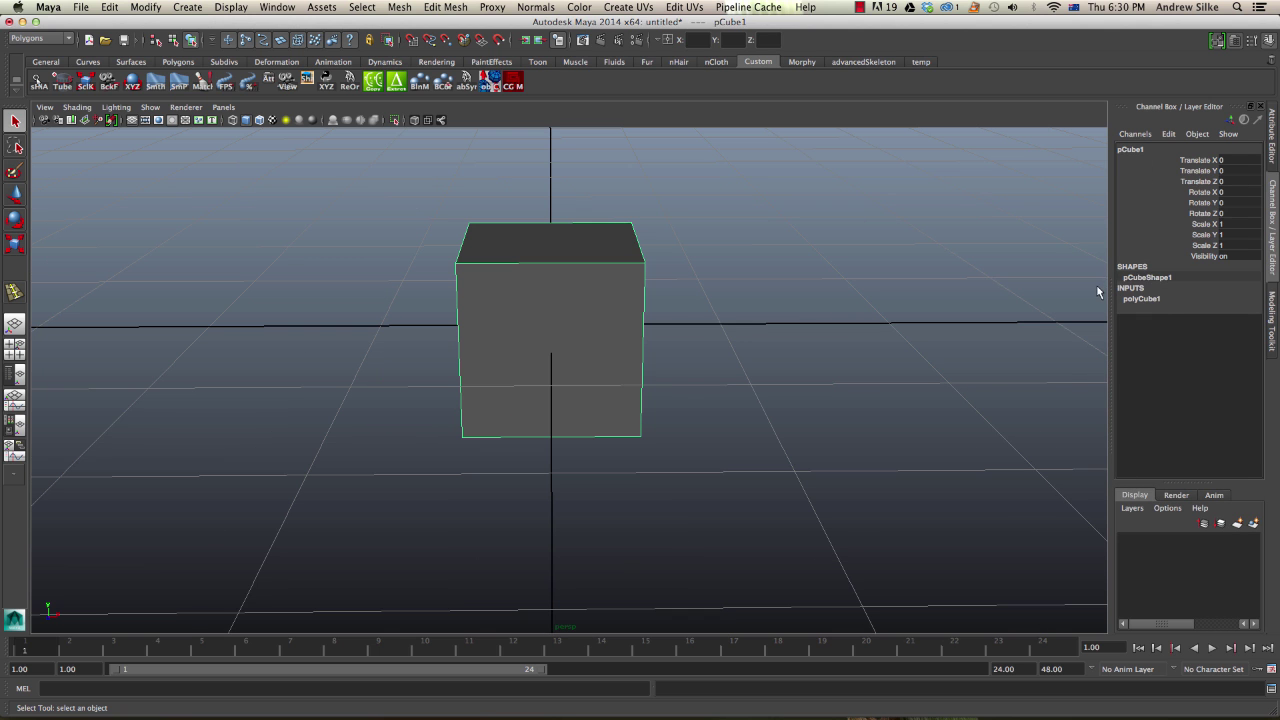
click(1143, 298)
click(1228, 342)
drag(1229, 346, 1227, 362)
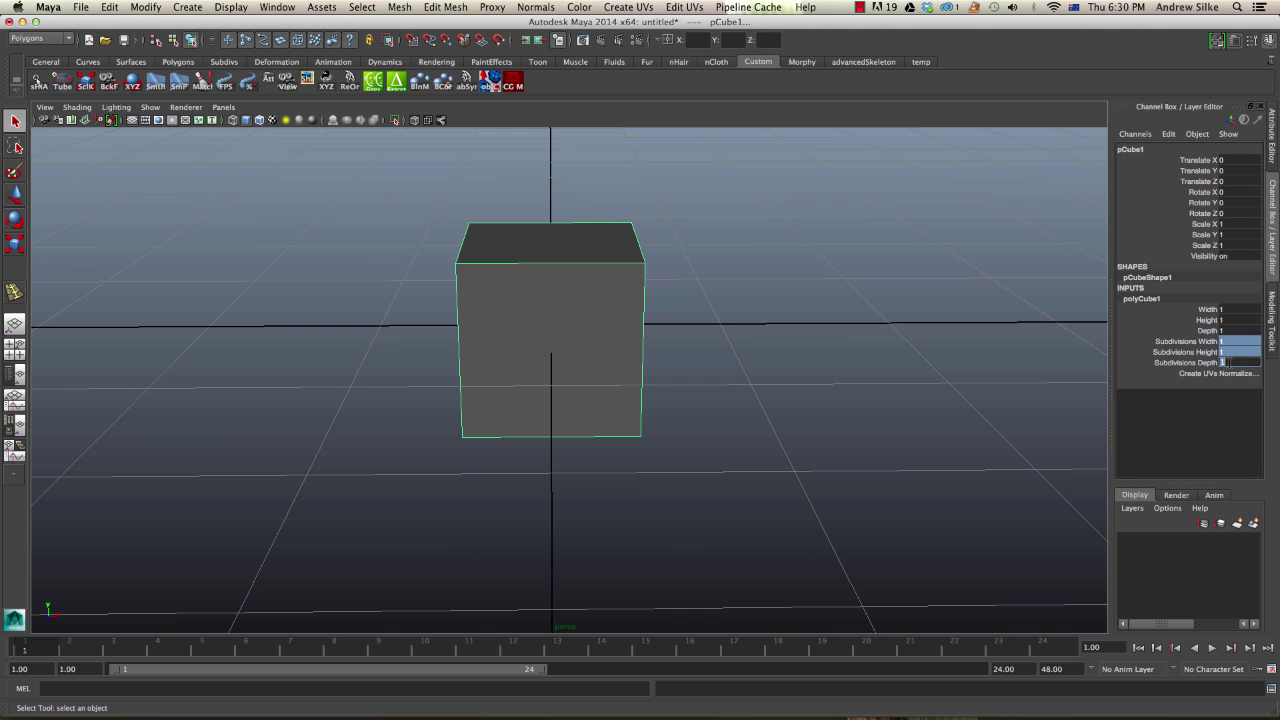
key(Return)
alt+drag(643, 394, 723, 362)
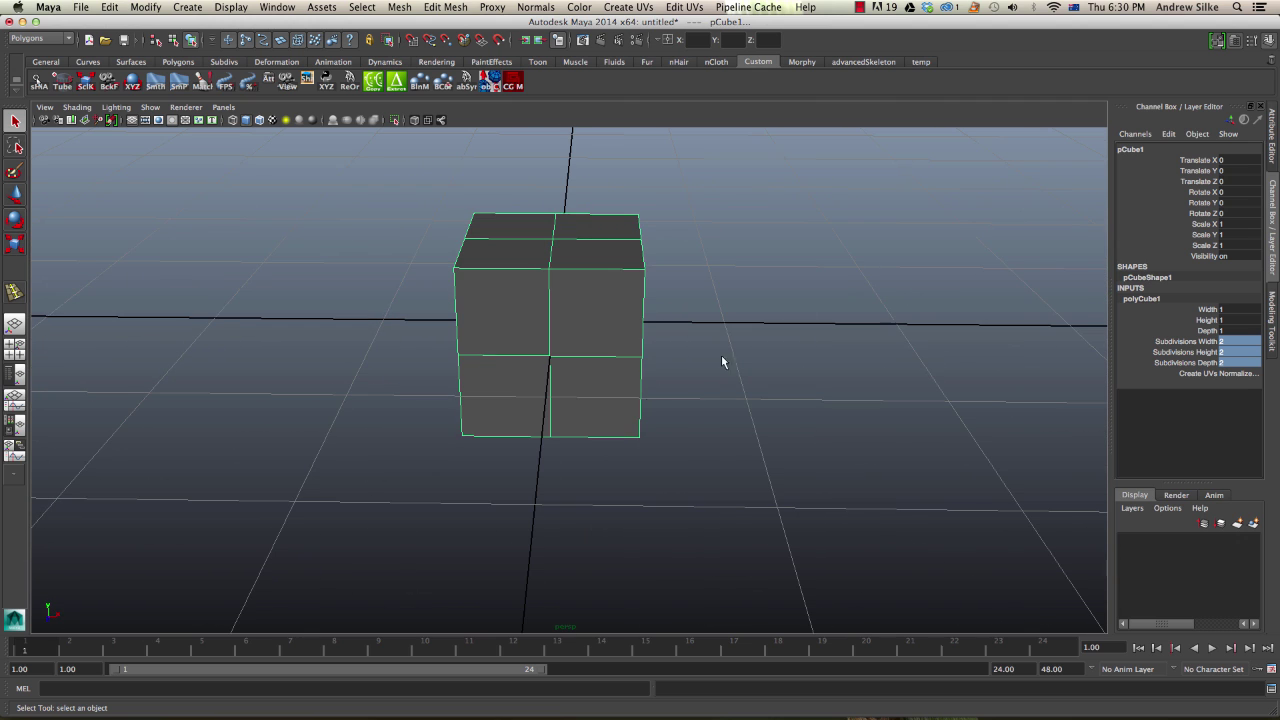
Reopen the Modeling Toolkit and enable symmetry from the upper vertical centre edge on the cube's front
click(1216, 40)
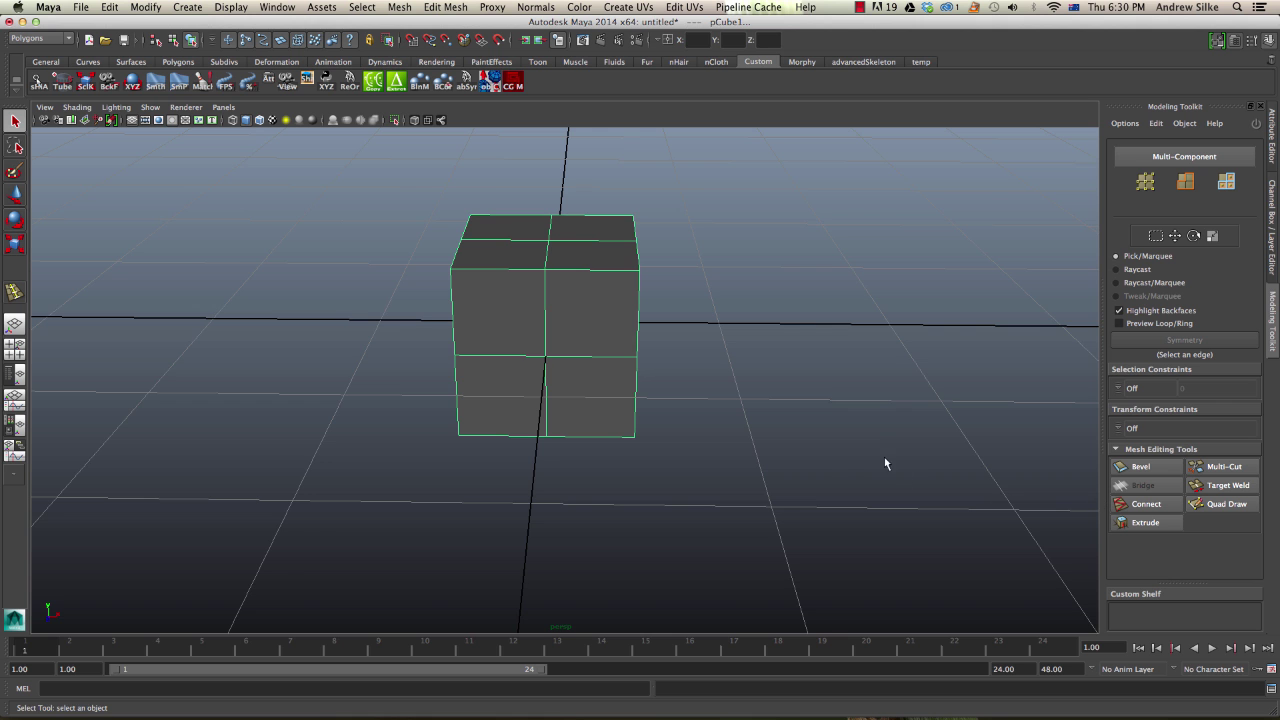
alt+drag(886, 463, 614, 355)
key(F10)
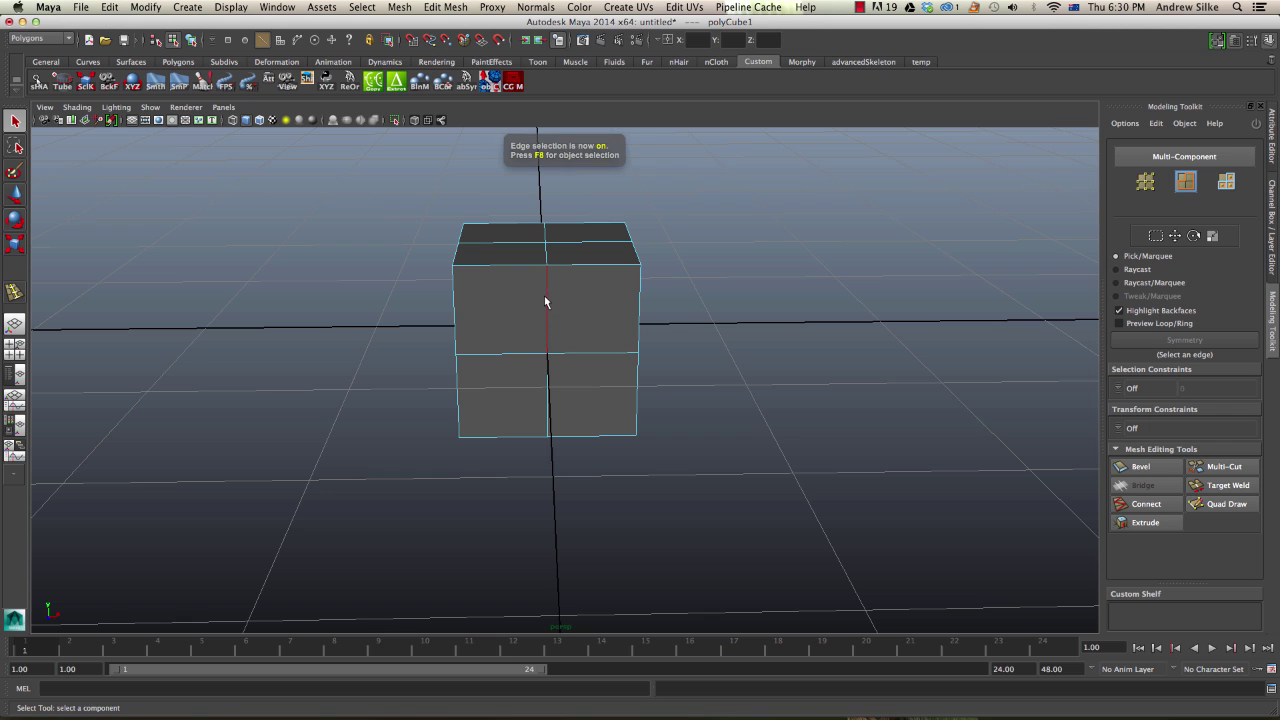
click(546, 297)
alt+drag(583, 306, 610, 327)
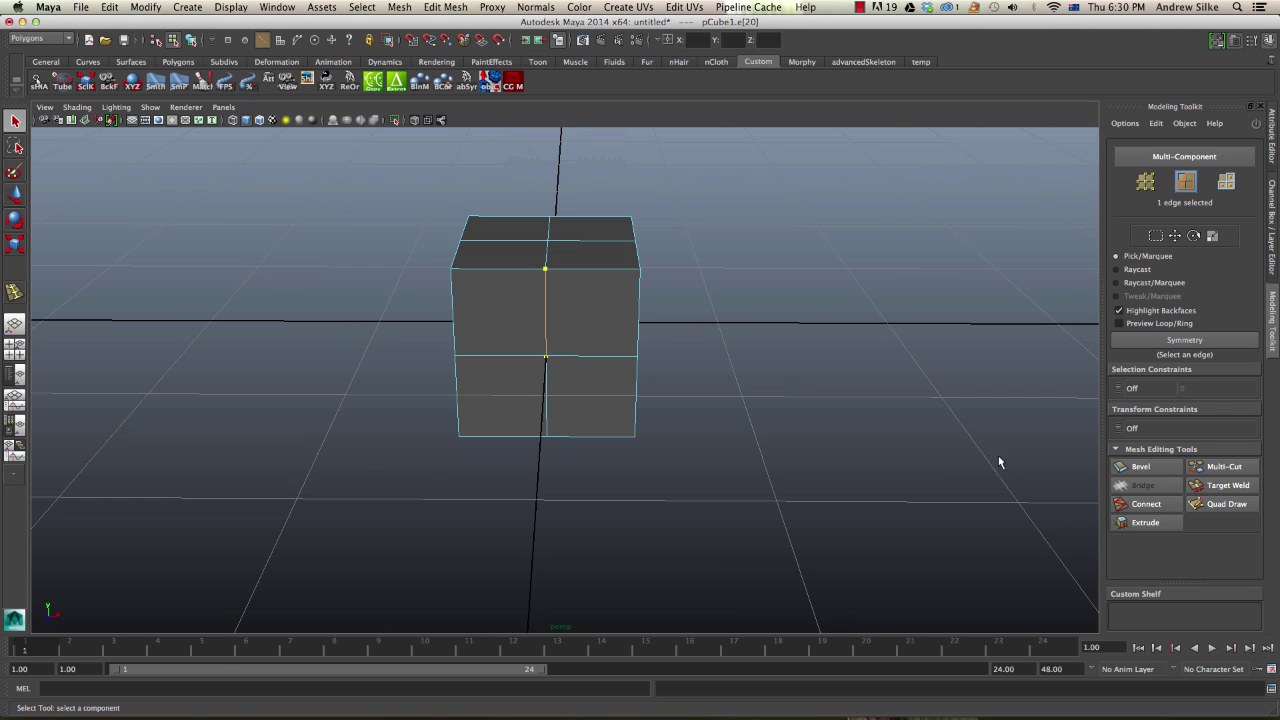
click(1197, 341)
Activate the Modeling Toolkit and set symmetry again from the selected centre edge
click(1125, 123)
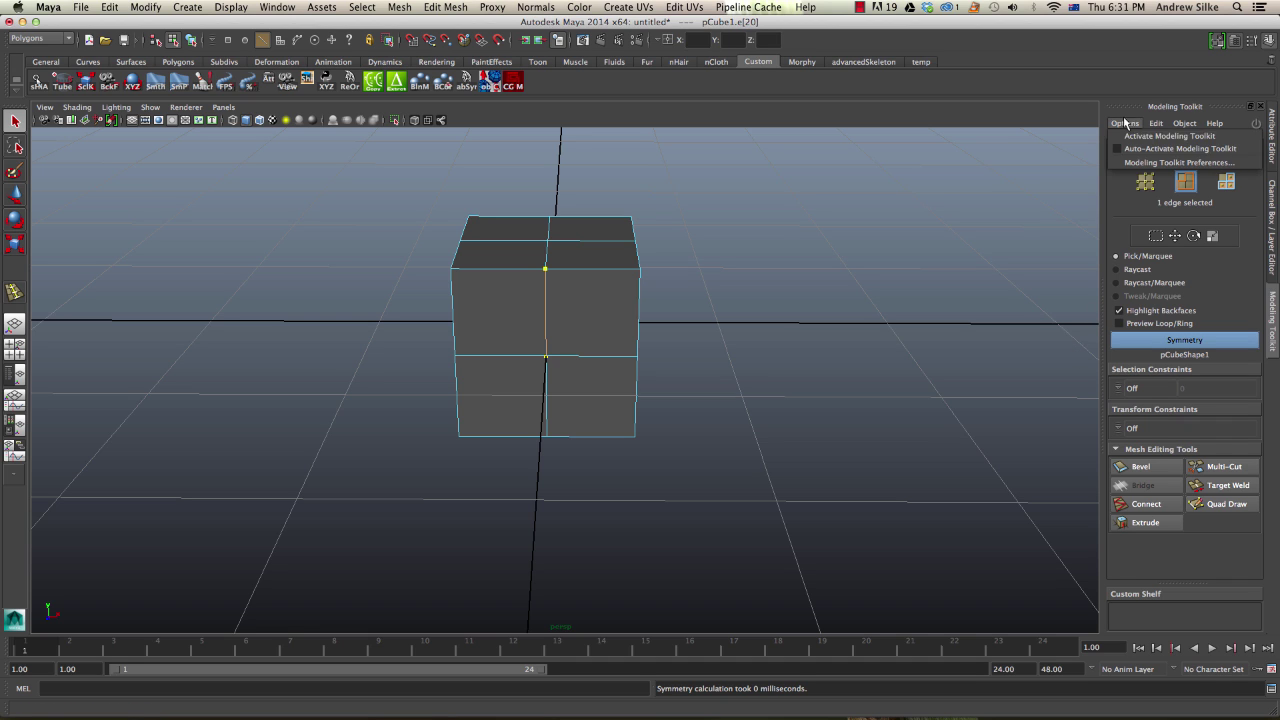
click(1130, 136)
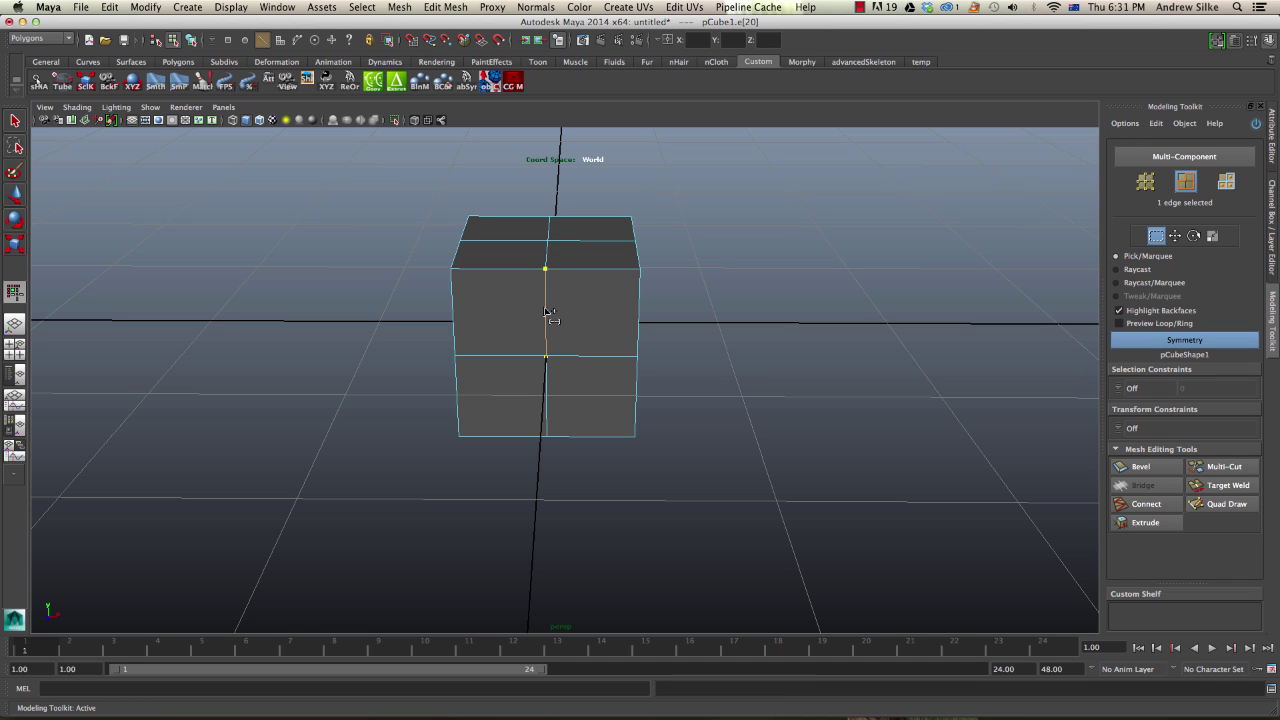
click(1186, 343)
click(1187, 348)
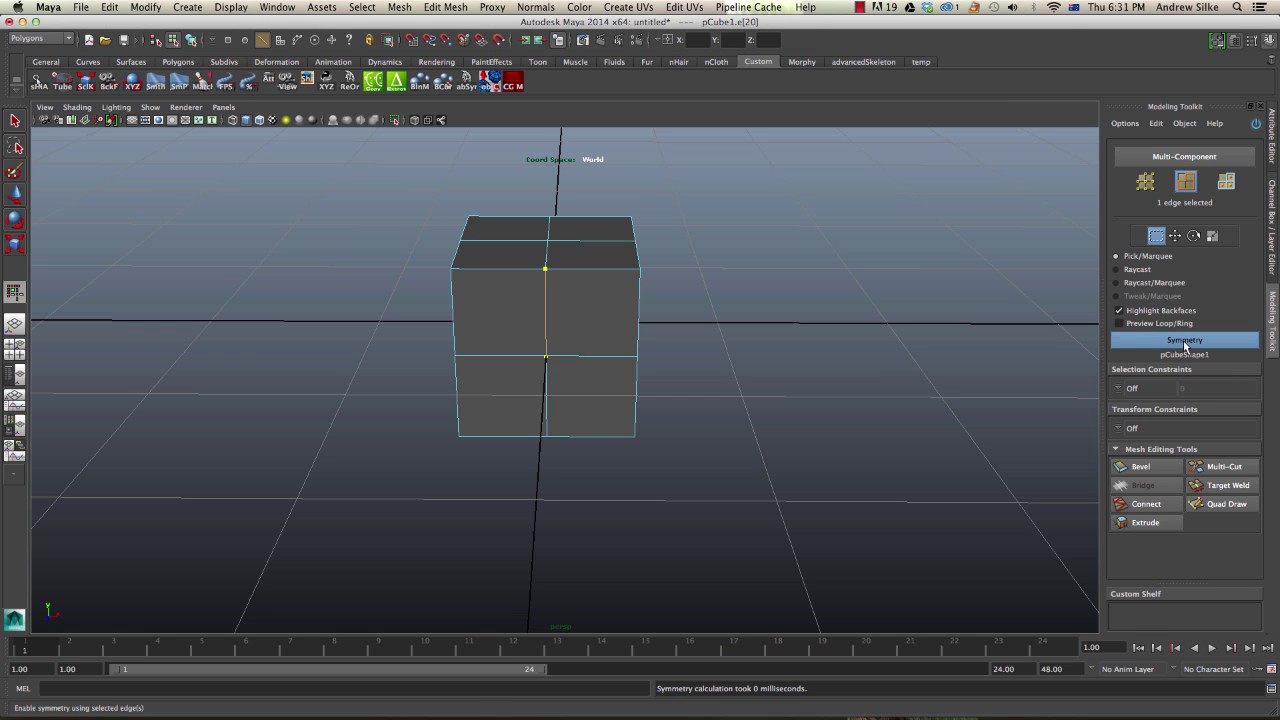
Select vertices along the cube's upper outer side symmetrically and ready them for moving
alt+drag(704, 324, 712, 325)
alt+drag(574, 326, 582, 328)
key(F8)
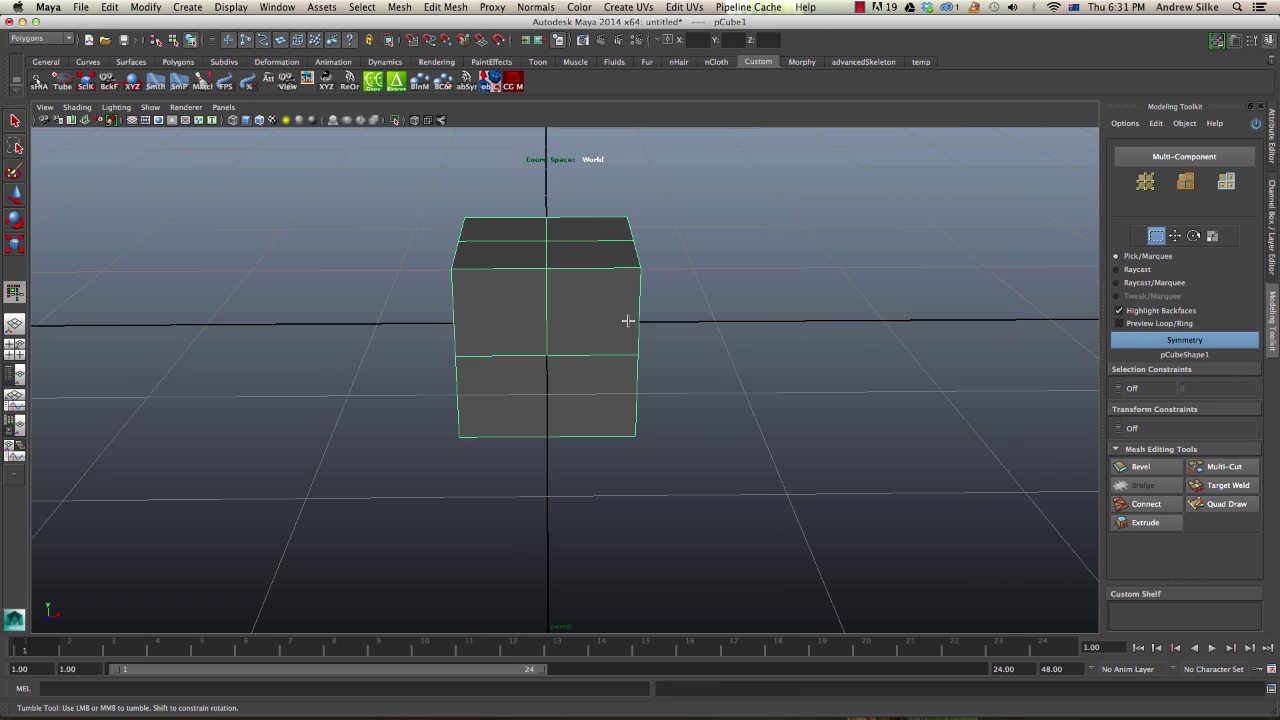
right_drag(618, 297, 594, 299)
mouse_move(598, 253)
alt+mouse_down()
mouse_move(595, 209)
mouse_move(689, 318)
alt+mouse_up()
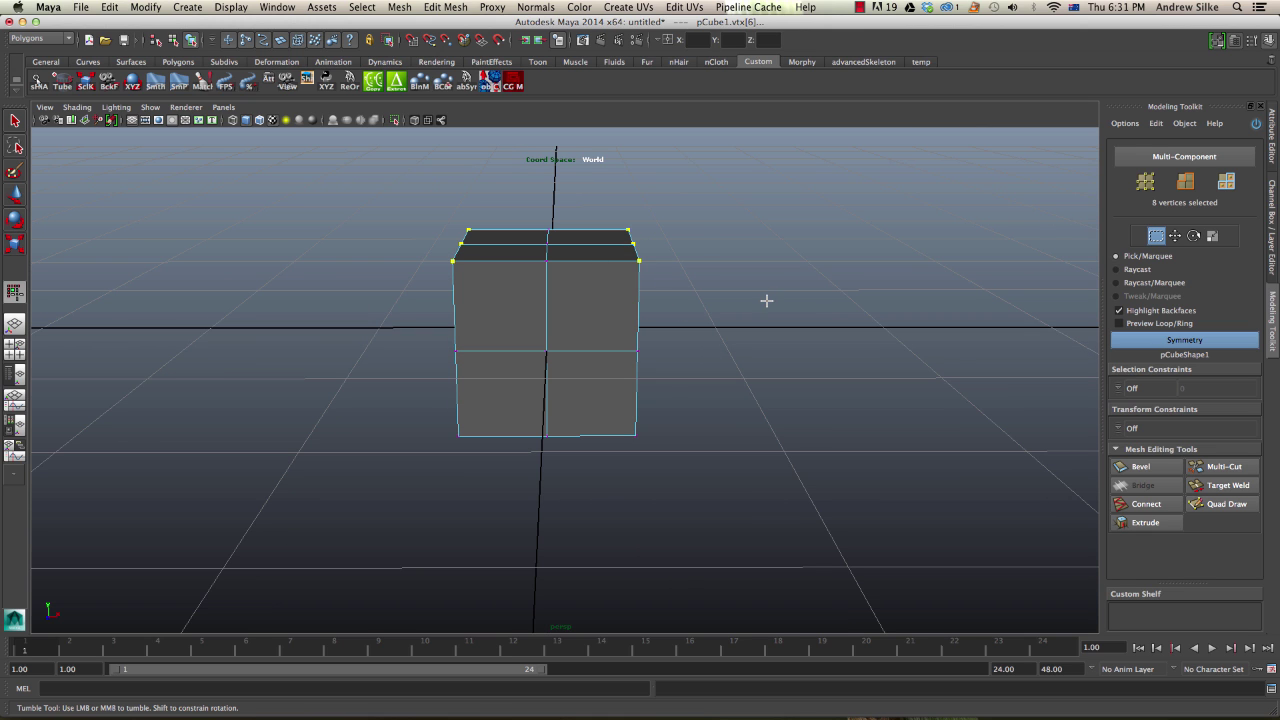
key(w)
alt+drag(671, 274, 637, 292)
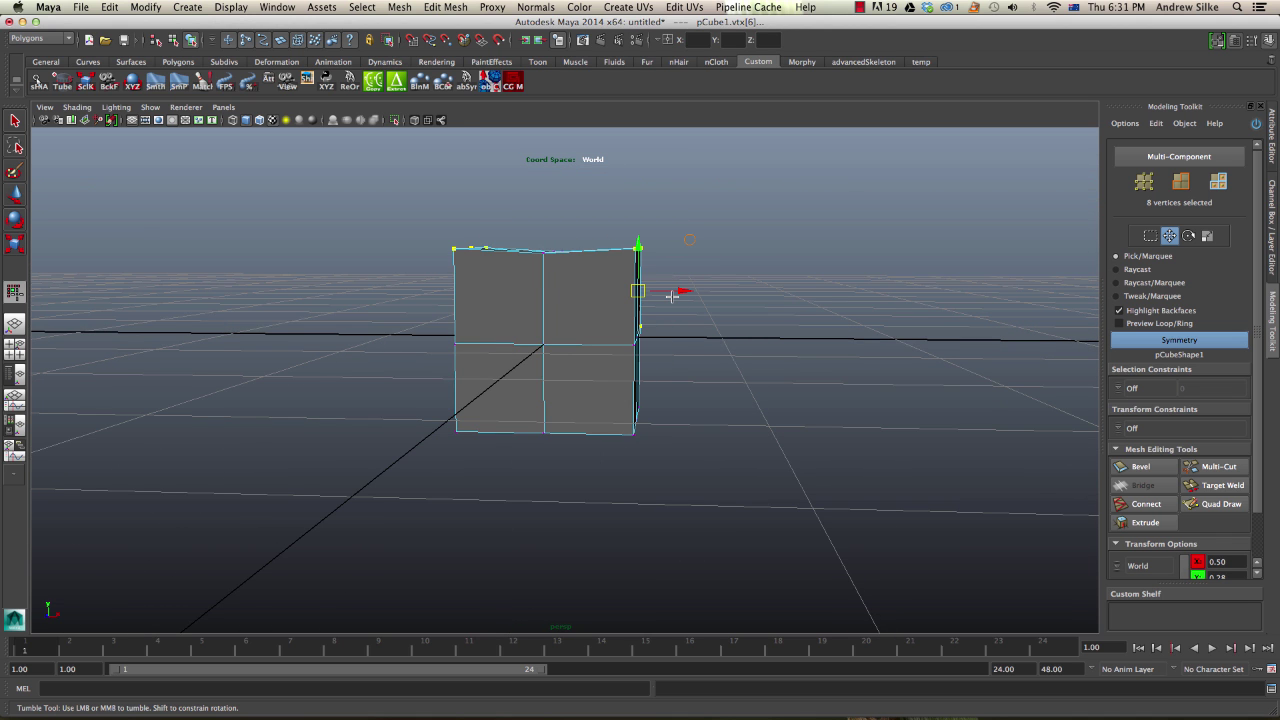
alt+drag(677, 294, 591, 299)
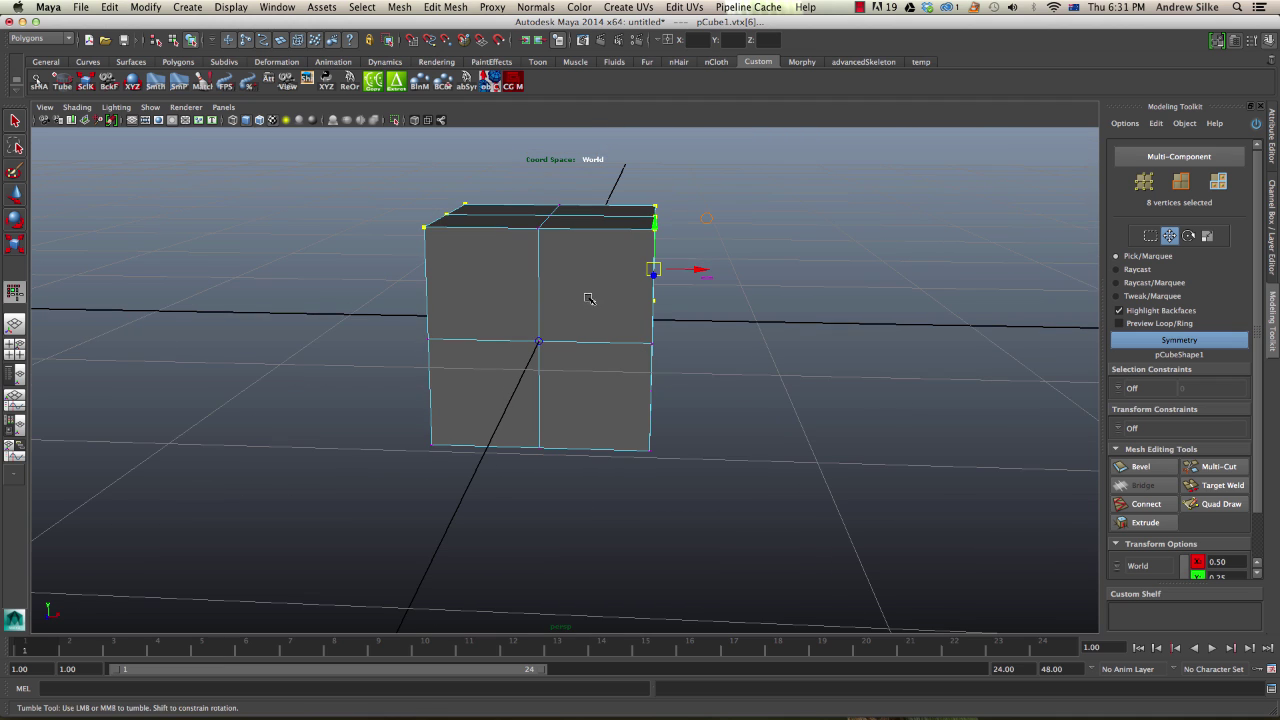
Insert edge loops with symmetric Multi-Cut: one vertical through the side half, one horizontal near the top and one just below the middle
scroll(1258, 427, down, 2)
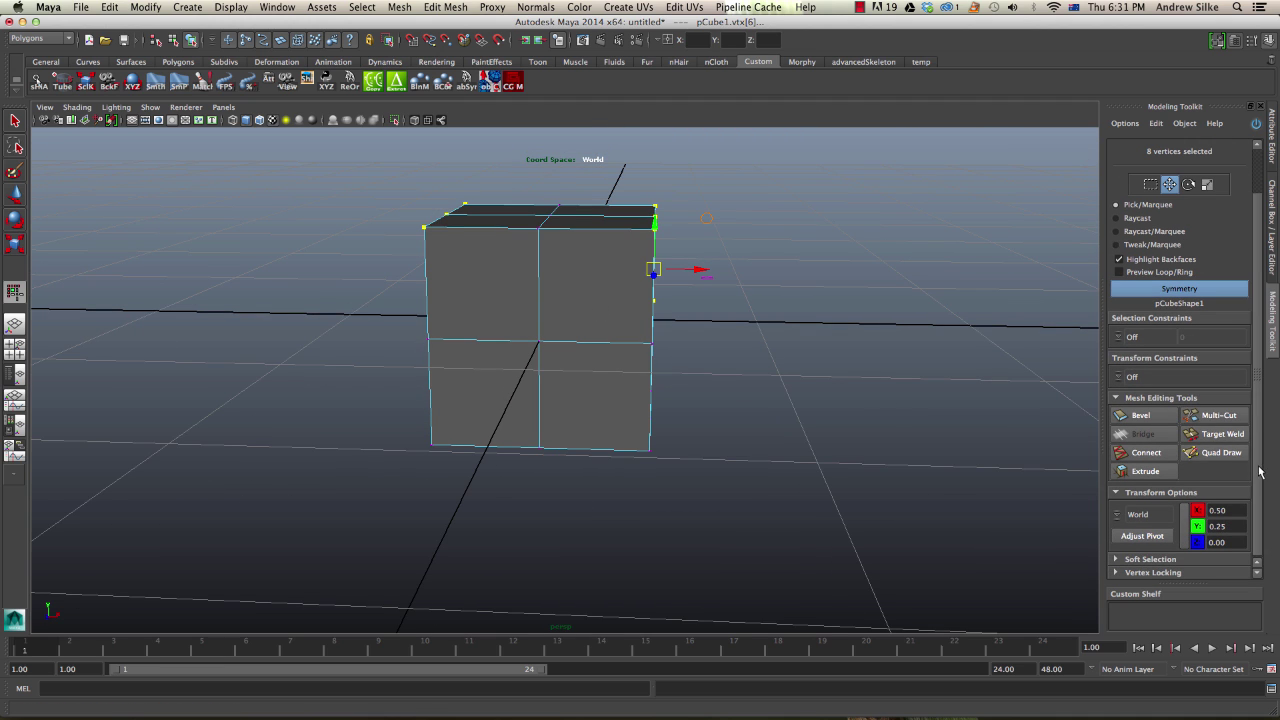
click(1215, 416)
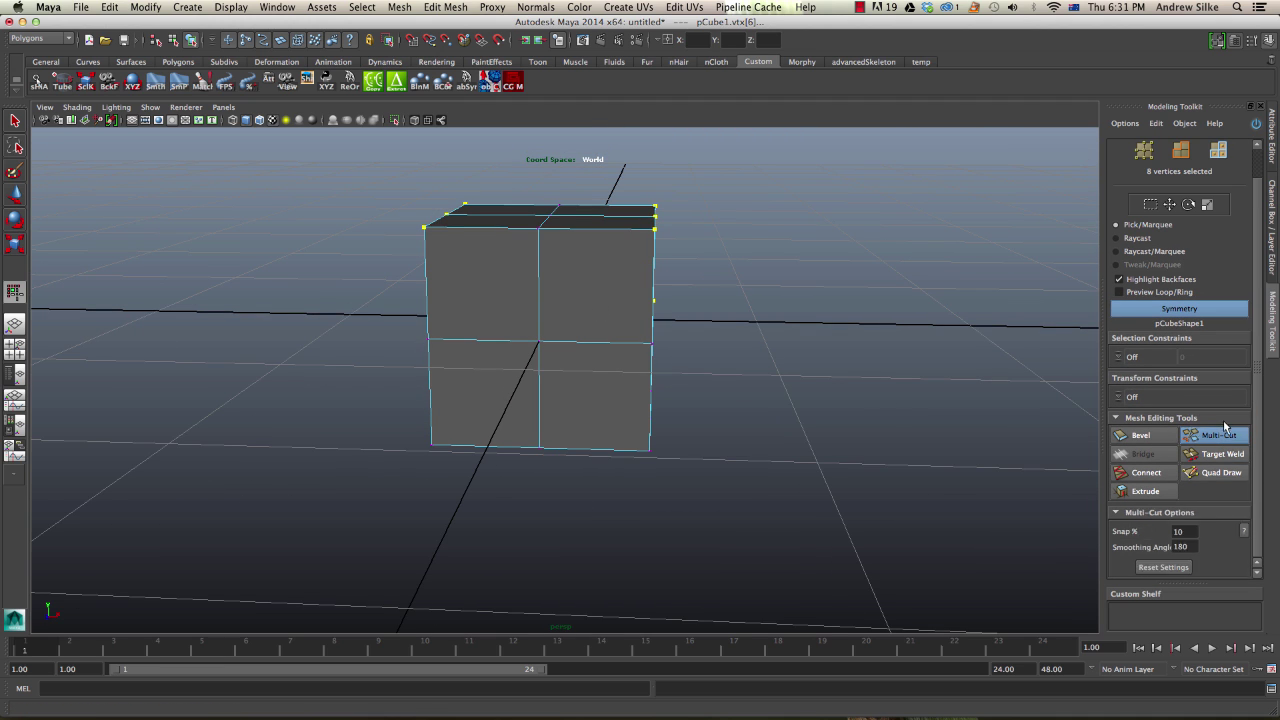
ctrl+click(600, 229)
ctrl+click(652, 259)
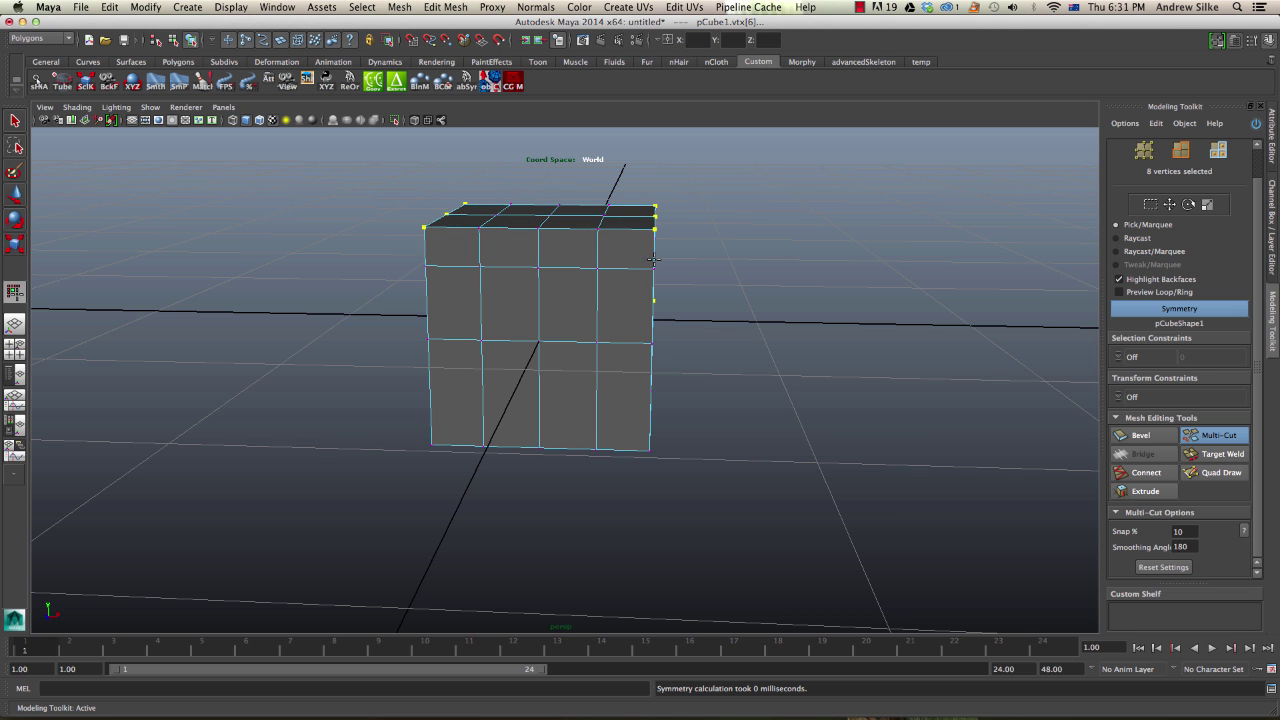
ctrl+click(651, 378)
alt+drag(657, 386, 717, 400)
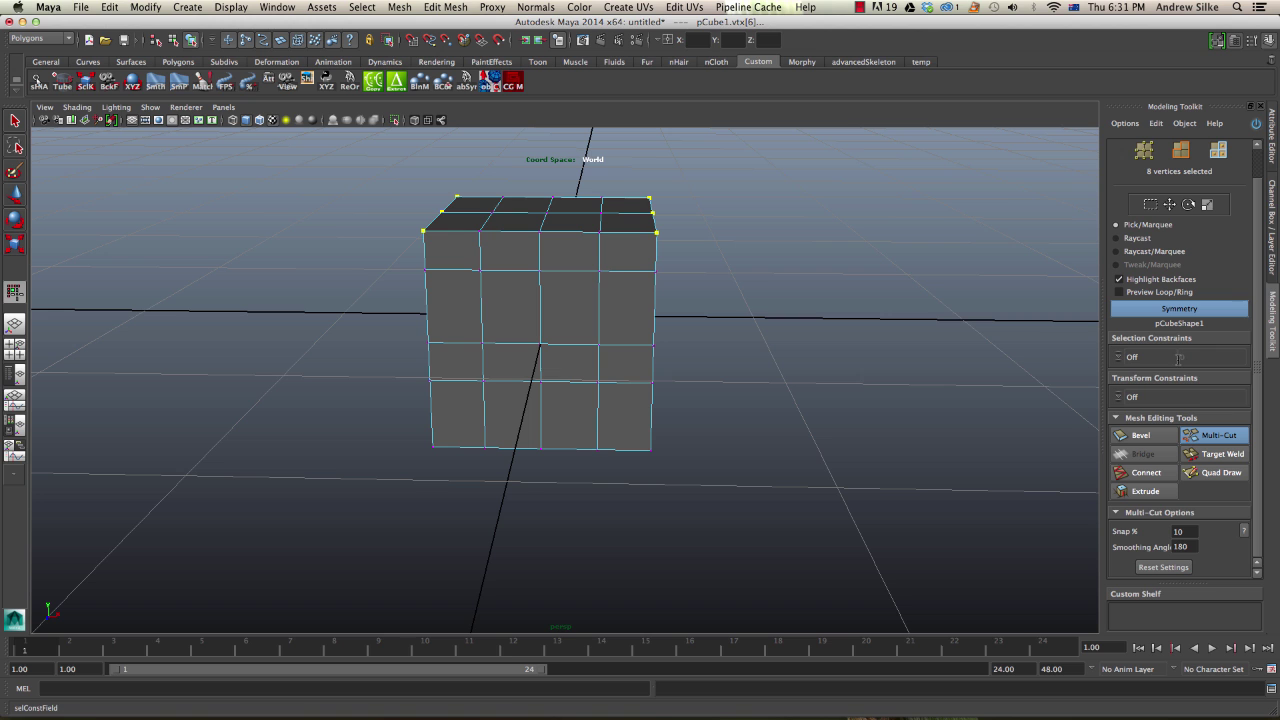
Leave Multi-Cut, return to object selection and reselect the cube
key(q)
key(F8)
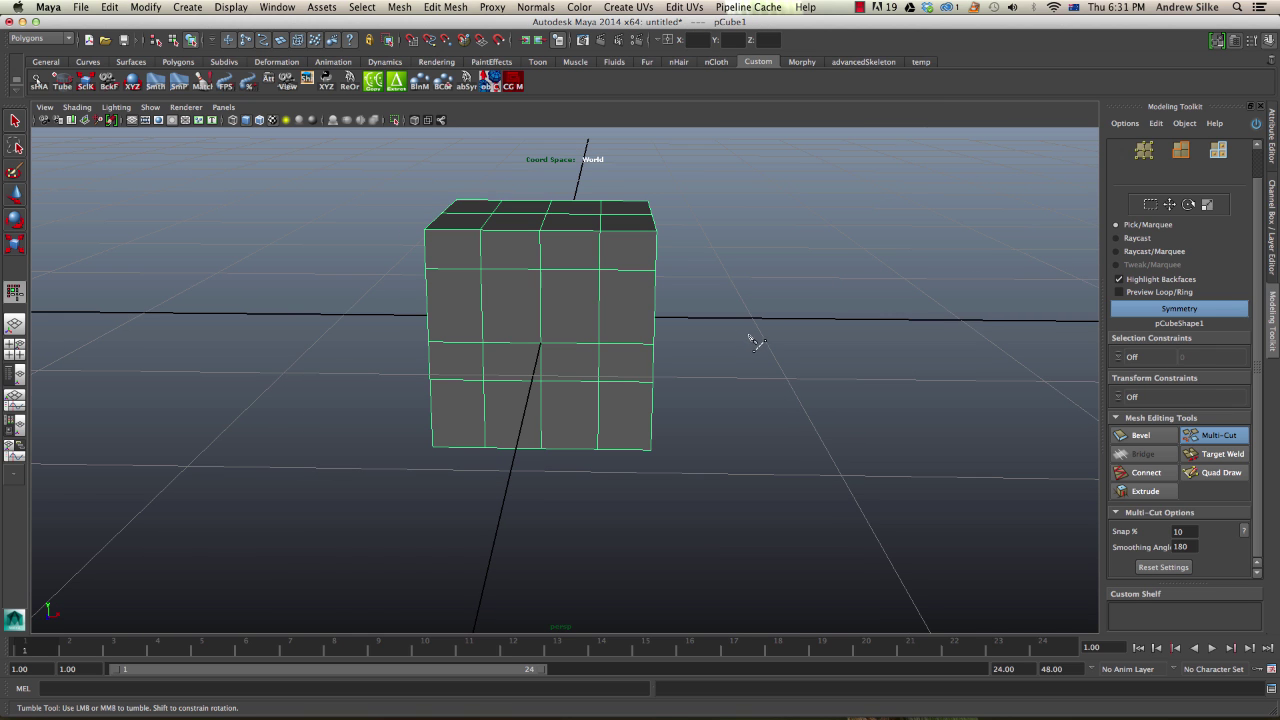
alt+drag(743, 300, 733, 310)
click(754, 338)
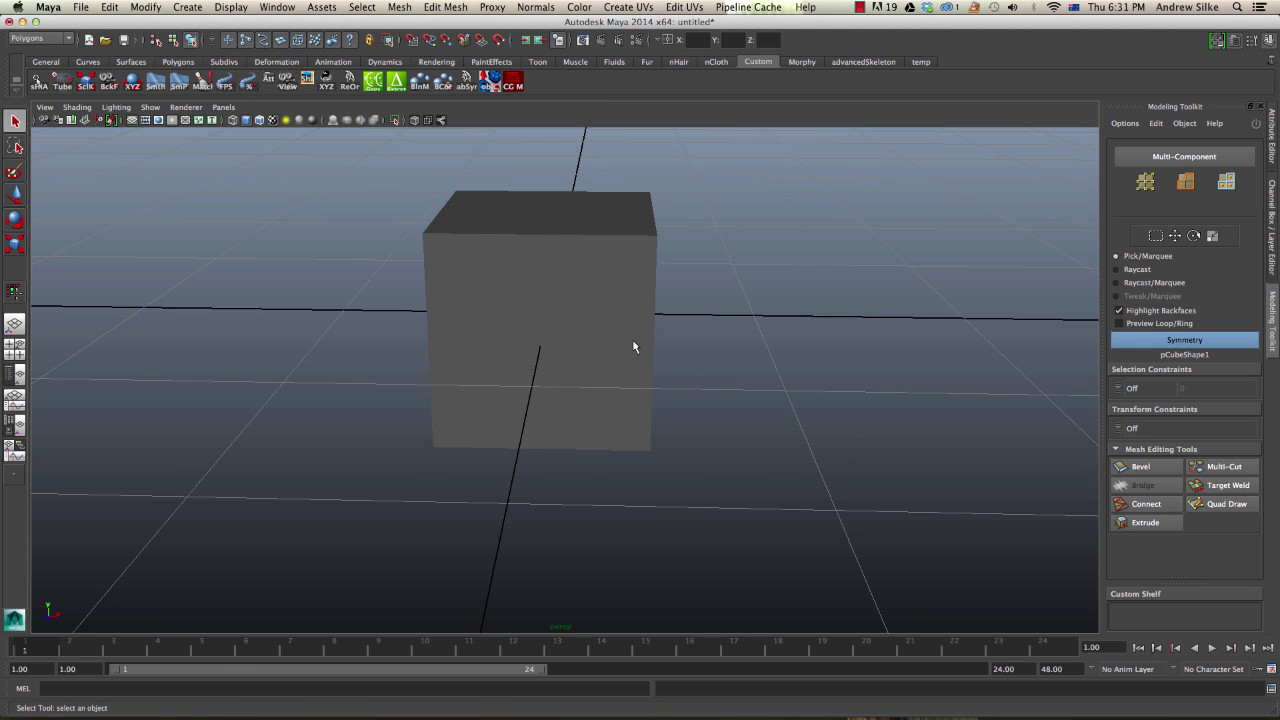
click(628, 334)
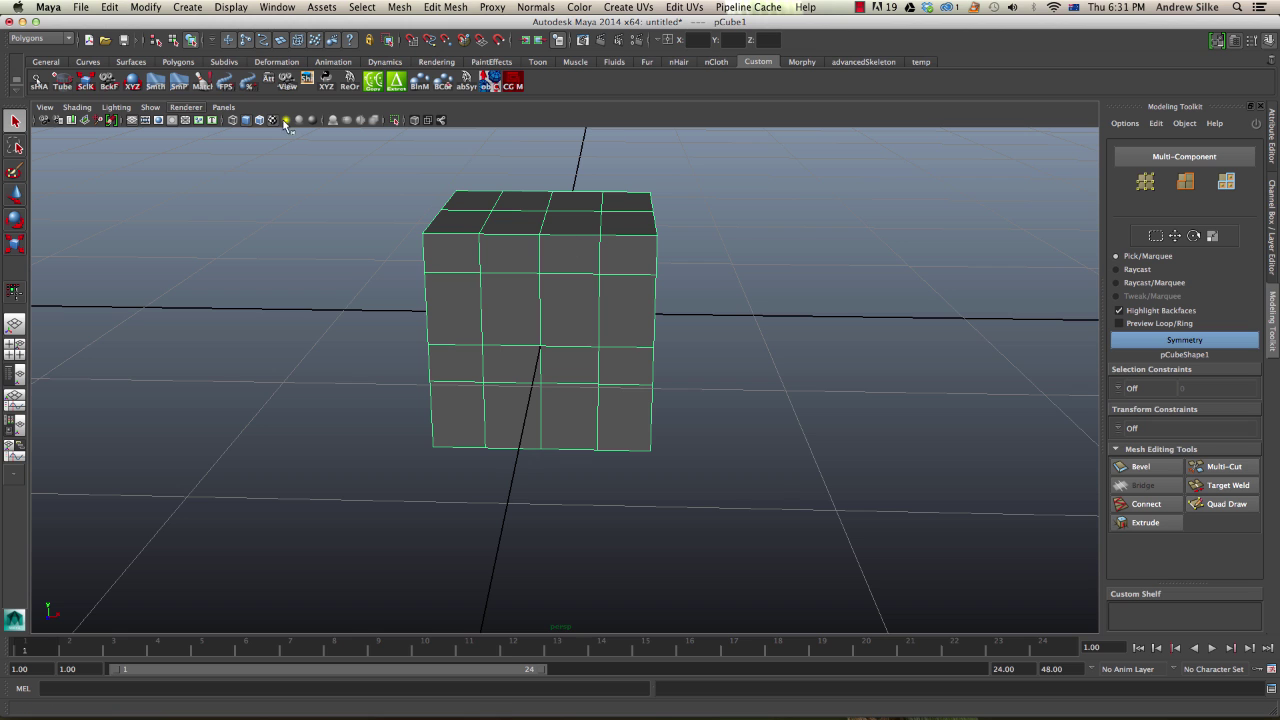
Review the mirror direction and merge settings in the Mirror Geometry options, and close them without mirroring
click(146, 7)
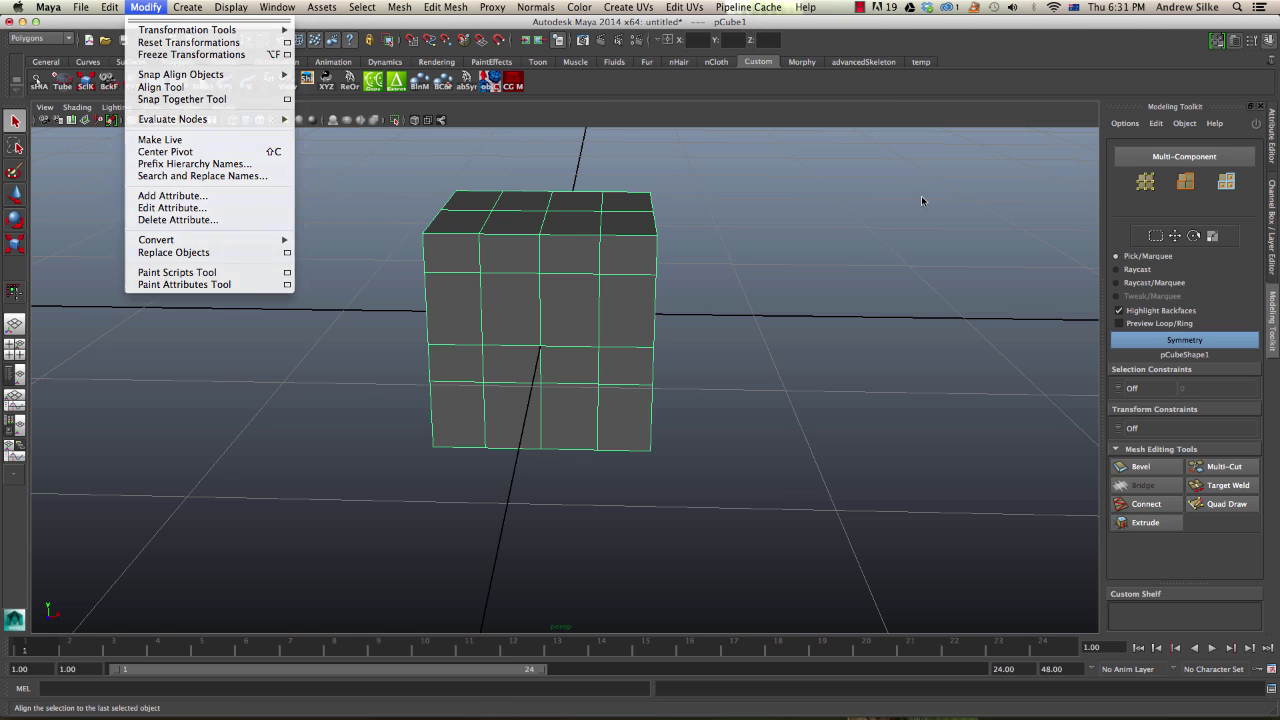
click(500, 249)
key(space)
click(389, 294)
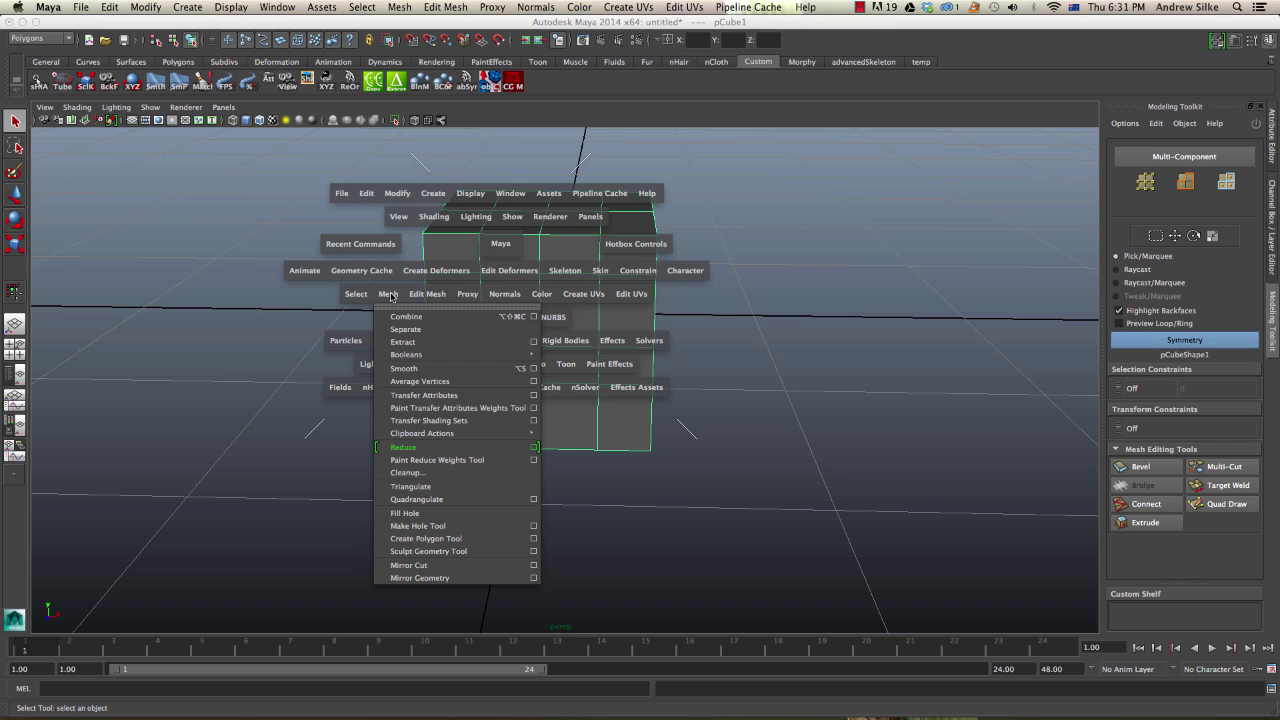
click(533, 578)
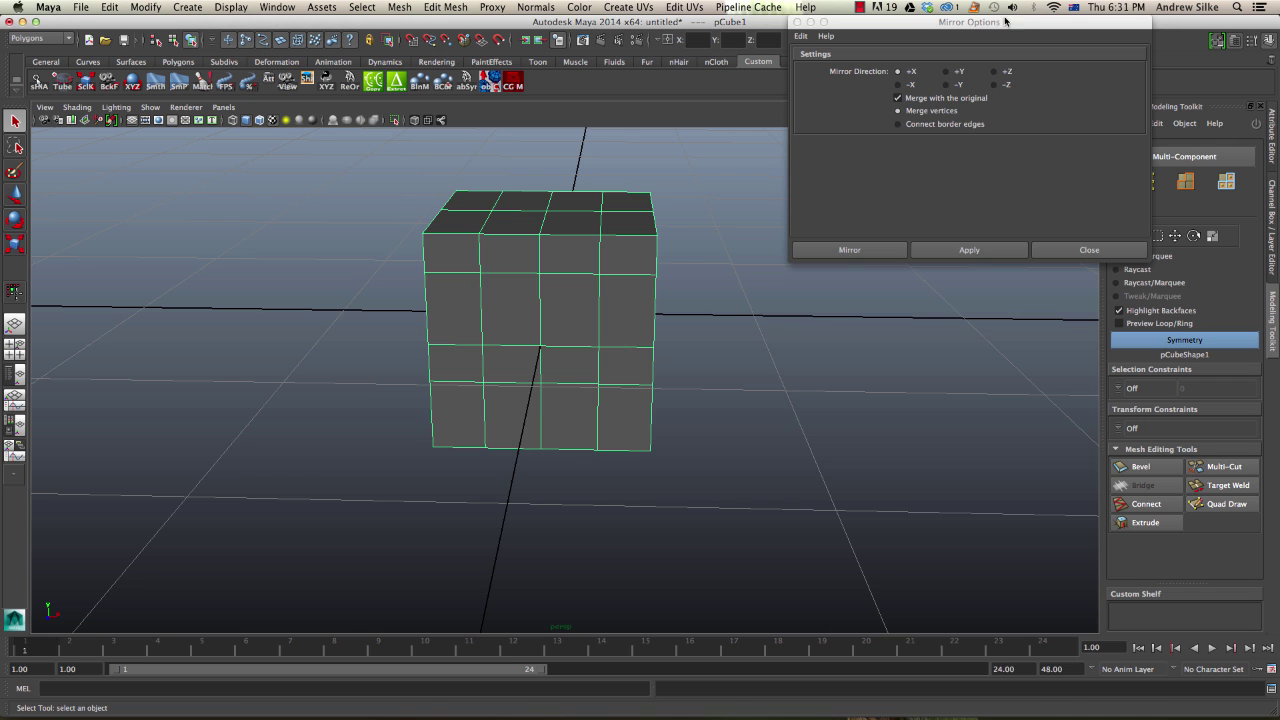
drag(1005, 21, 922, 85)
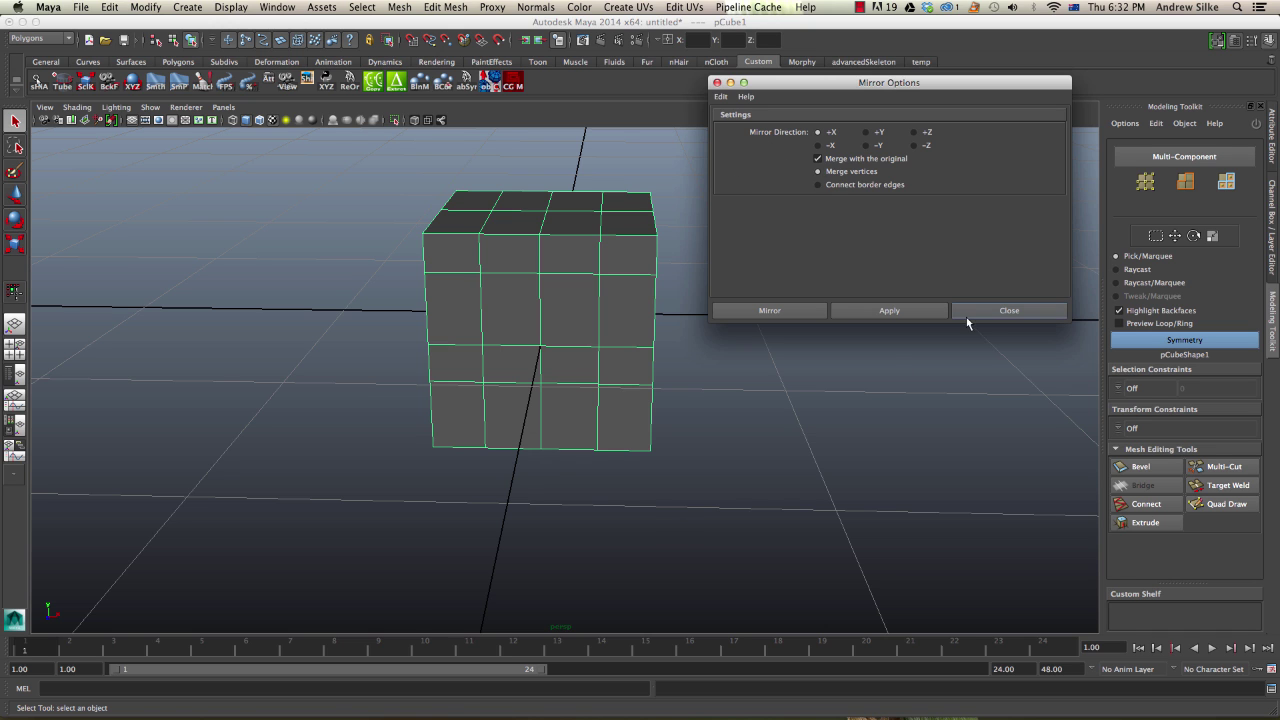
click(1005, 310)
Pull the three vertices along the cube's top outer edge outward and upward with symmetric movement
alt+drag(546, 341, 563, 338)
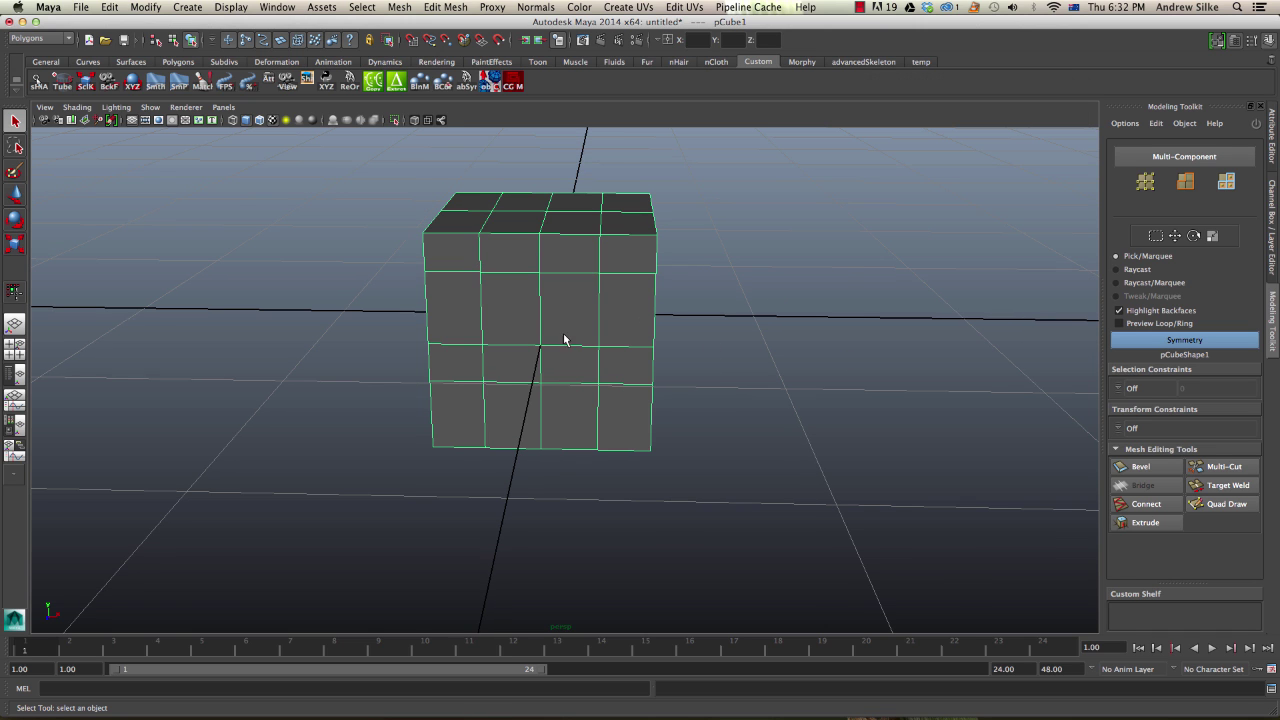
key(F9)
alt+drag(634, 192, 630, 171)
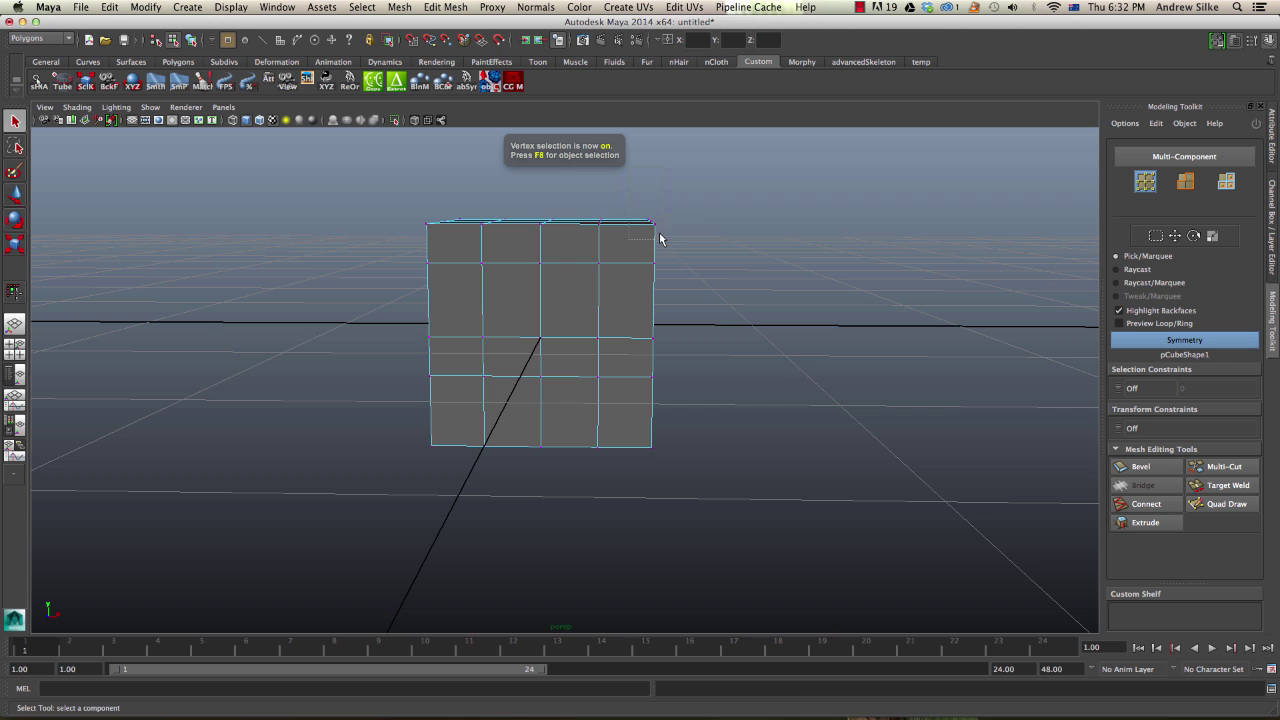
key(w)
drag(660, 239, 686, 250)
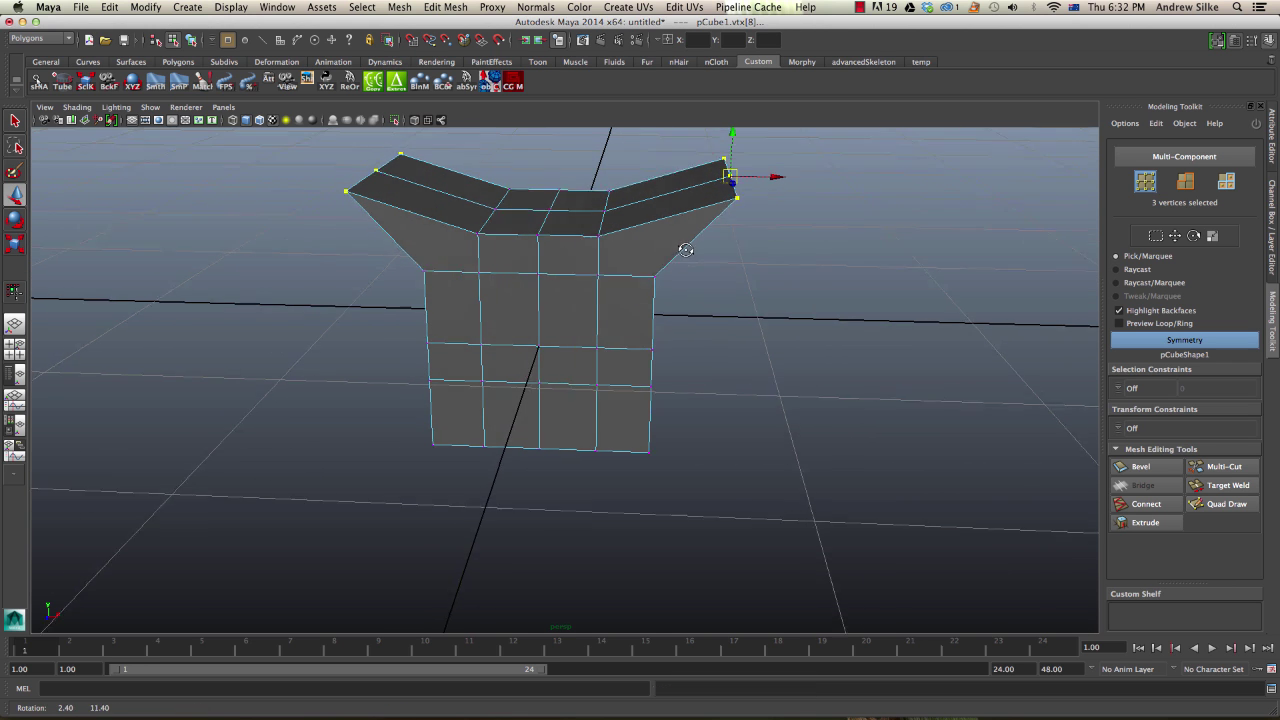
alt+middle_drag(722, 207, 724, 259)
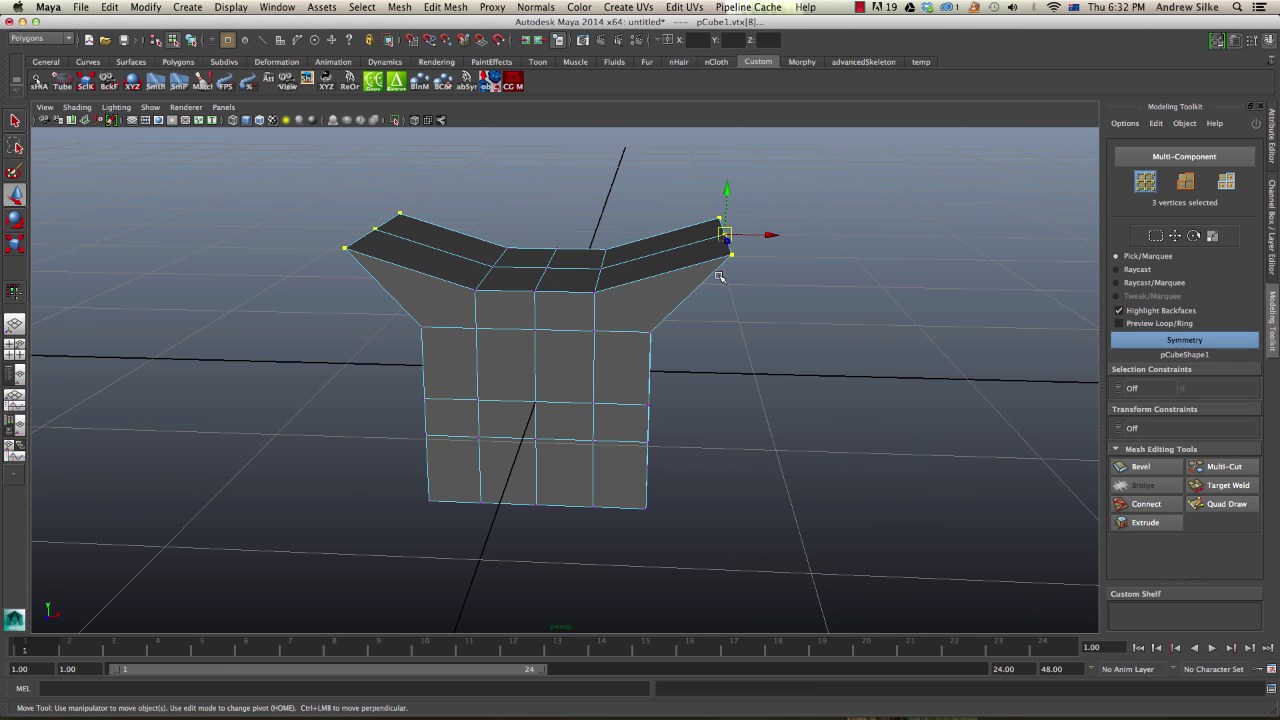
Lower the flared top vertices into a drooping overhang and insert a vertical edge loop near each outer side
key(w)
alt+drag(719, 276, 588, 391)
key(super+z)
key(g)
click(609, 320)
click(662, 359)
key(q)
key(F8)
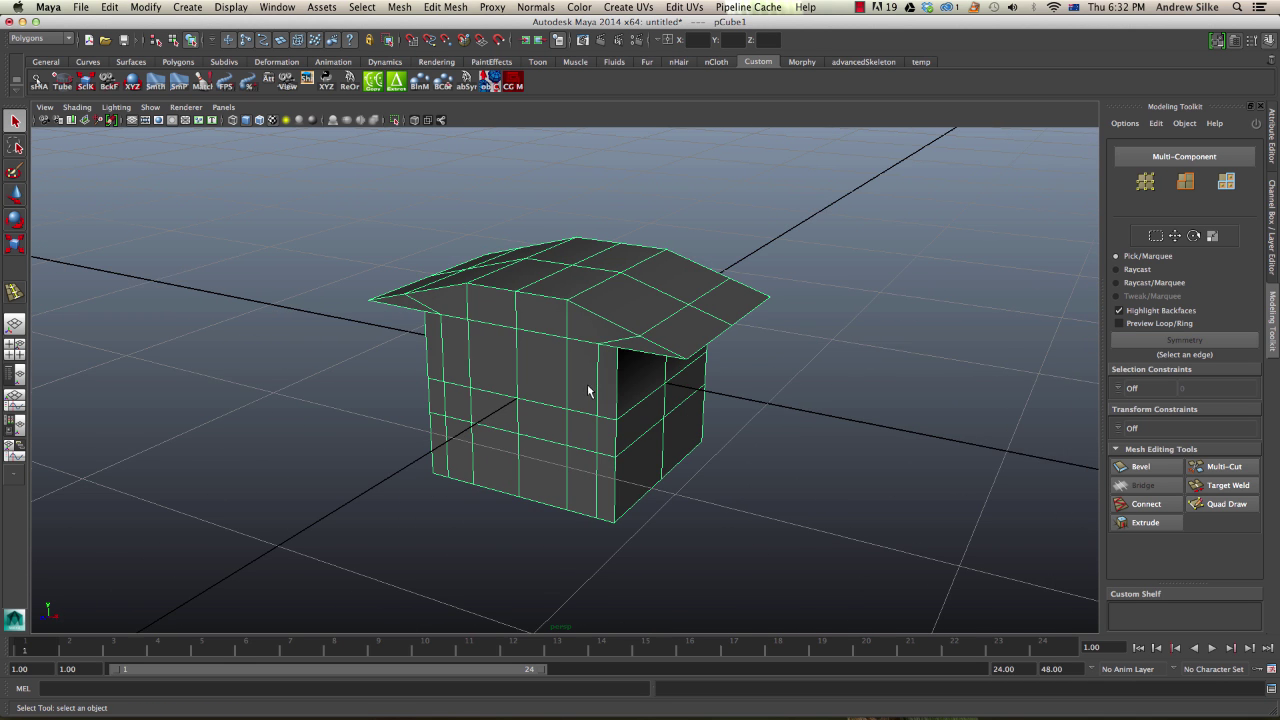
Move the front corner vertex of the overhang downward with reflection to the opposite side
alt+drag(489, 328, 626, 346)
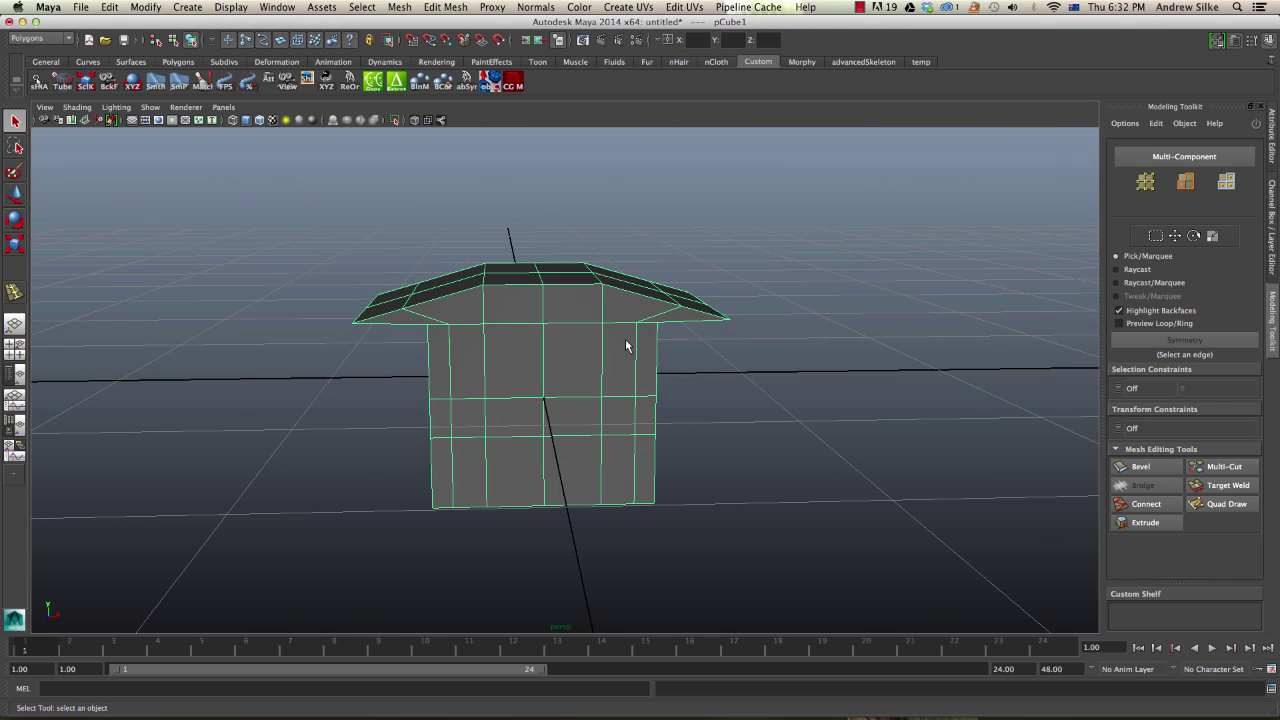
mouse_move(766, 420)
alt+mouse_down()
mouse_move(783, 440)
mouse_move(760, 429)
alt+mouse_up()
key(F8)
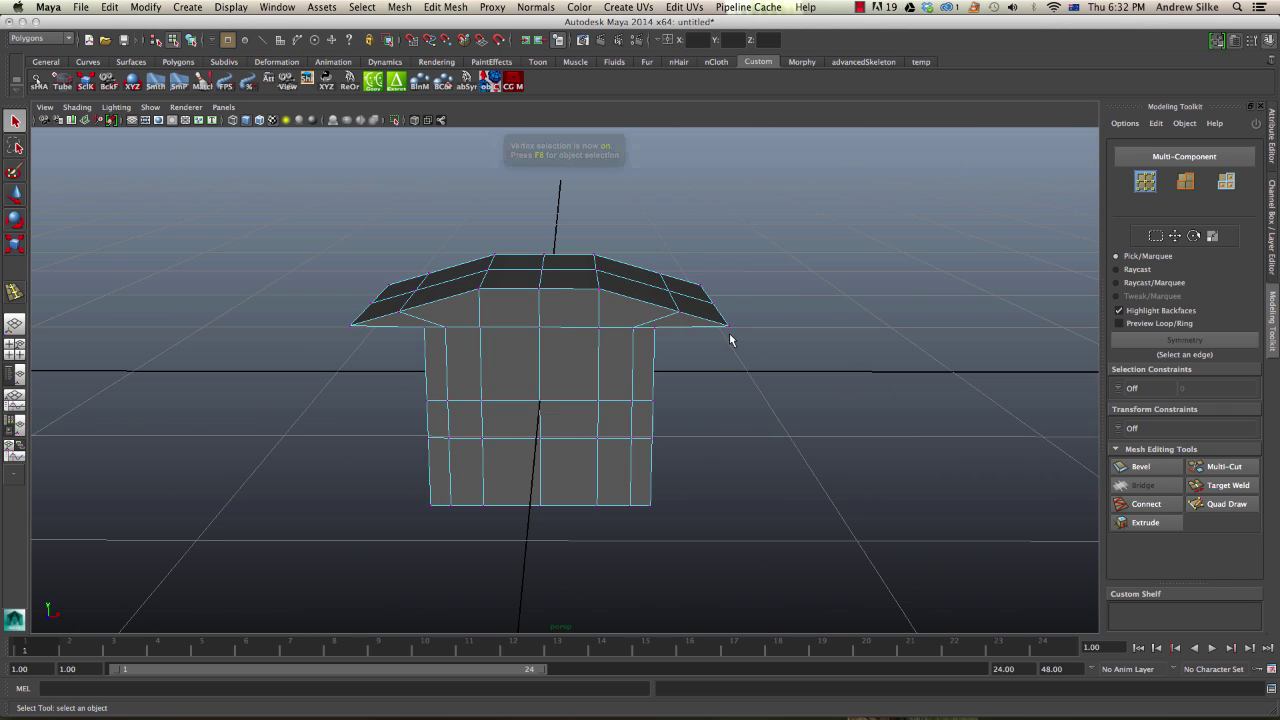
alt+drag(731, 340, 752, 388)
click(731, 344)
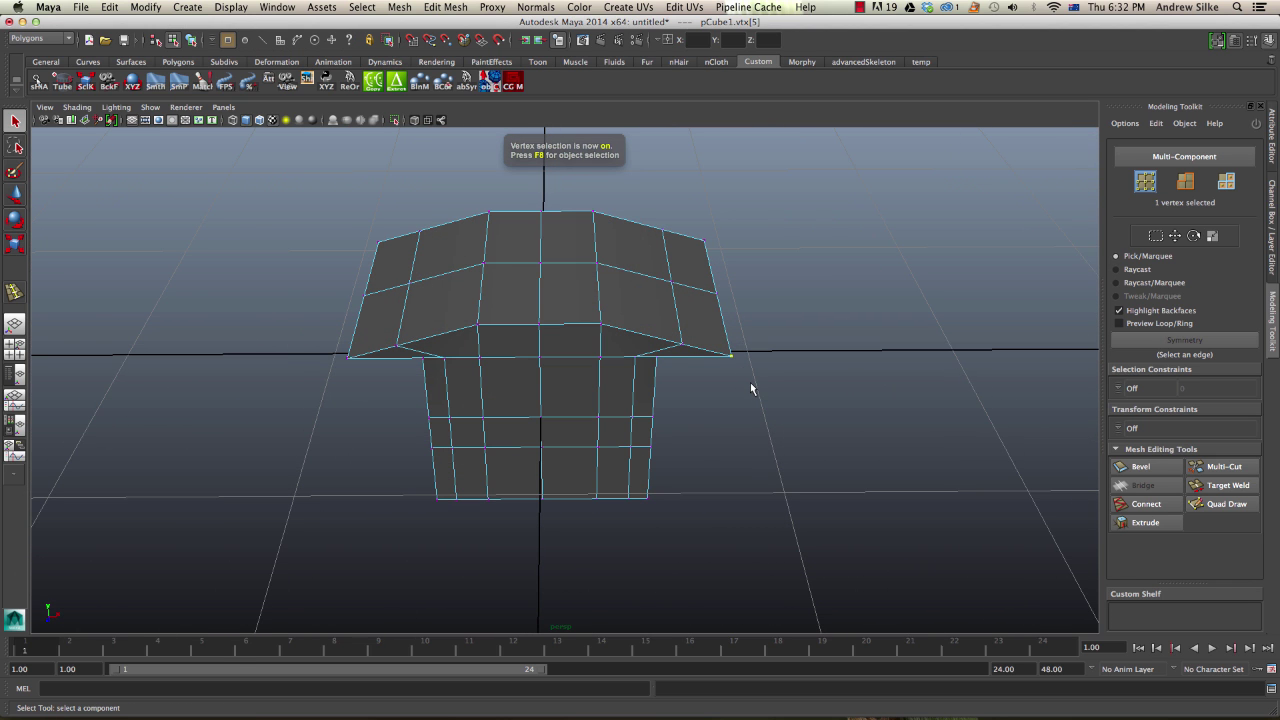
key(w)
middle_drag(770, 388, 771, 429)
mouse_move(771, 429)
alt+mouse_down()
mouse_move(763, 445)
mouse_move(720, 449)
mouse_move(751, 420)
alt+mouse_up()
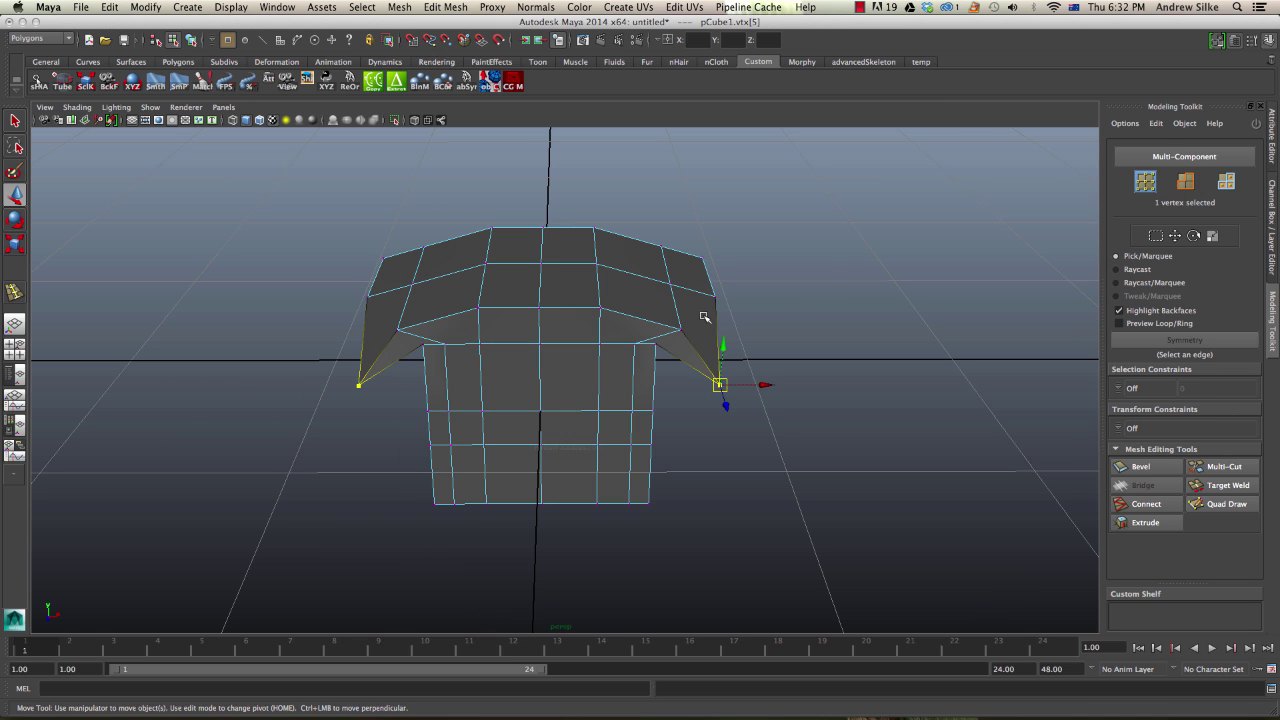
Widen the soft-selection falloff, pull the front corner vertex further outward and down, and return to object selection
key(b)
middle_drag(757, 343, 819, 333)
drag(720, 388, 771, 418)
key(F8)
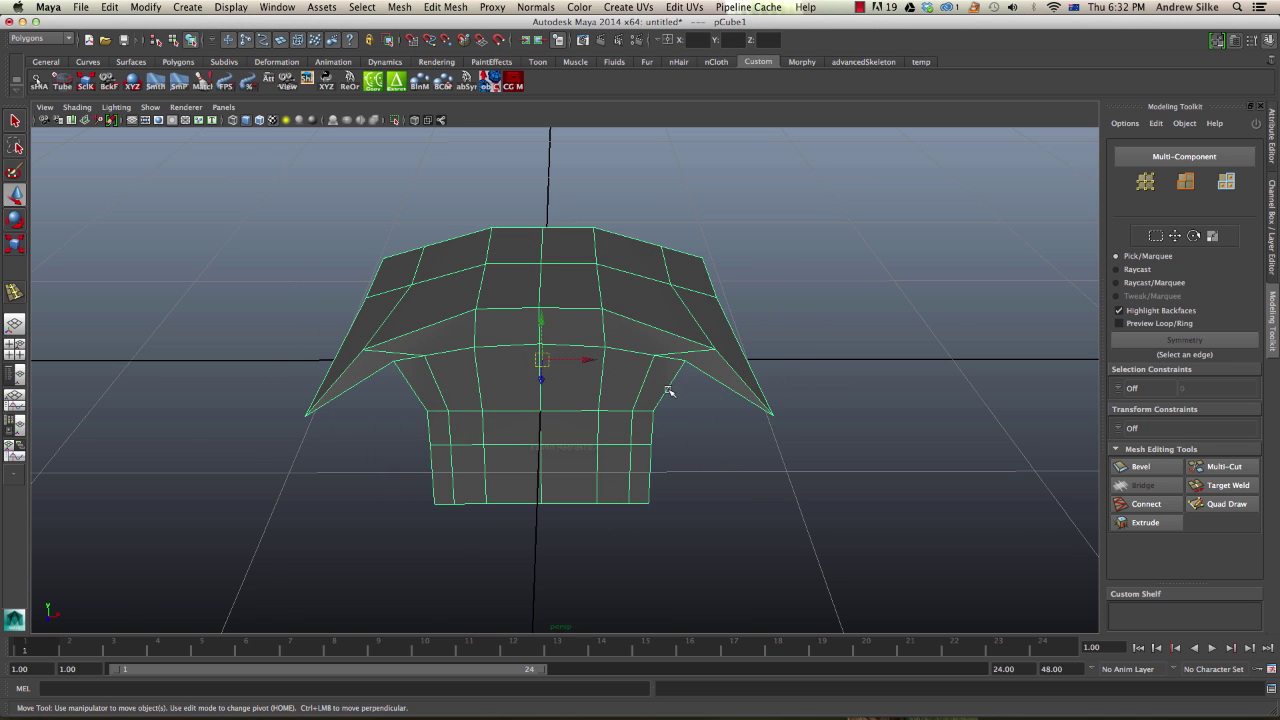
alt+drag(669, 390, 650, 398)
key(q)
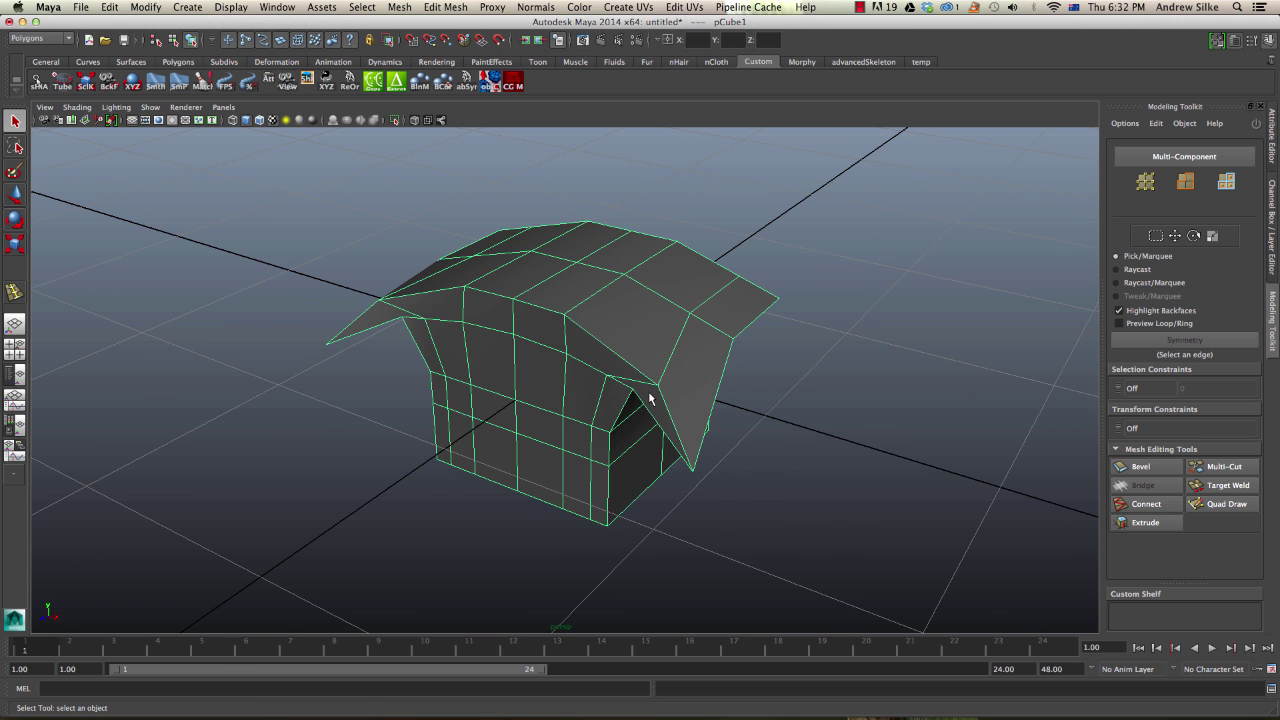